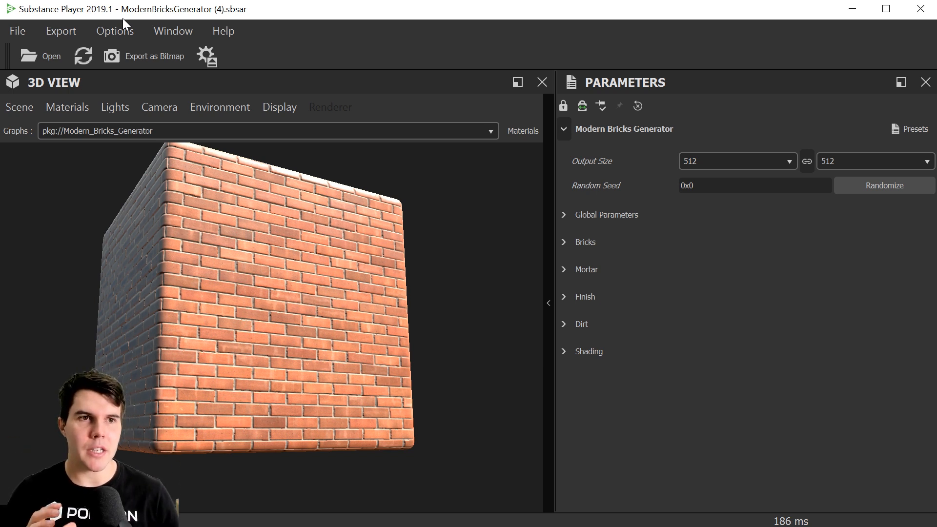
left_click(48, 61)
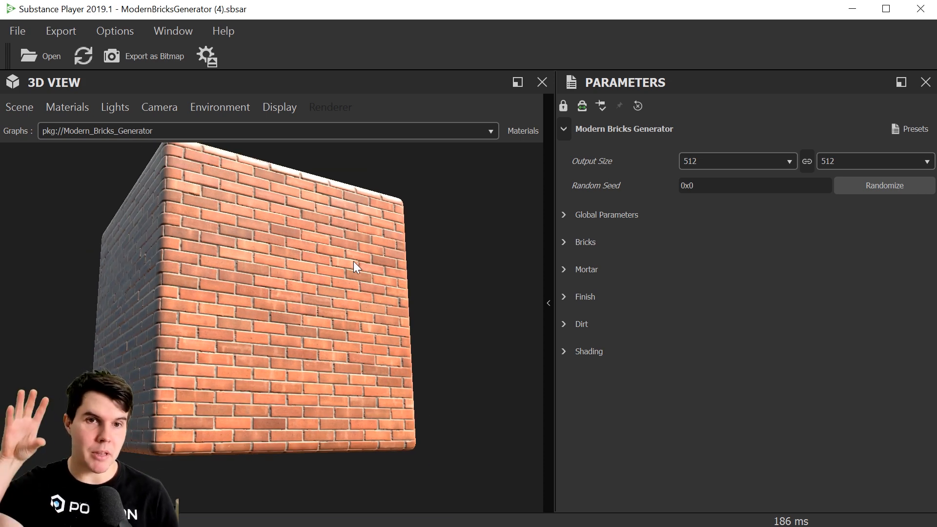
left_click(562, 215)
left_click(562, 214)
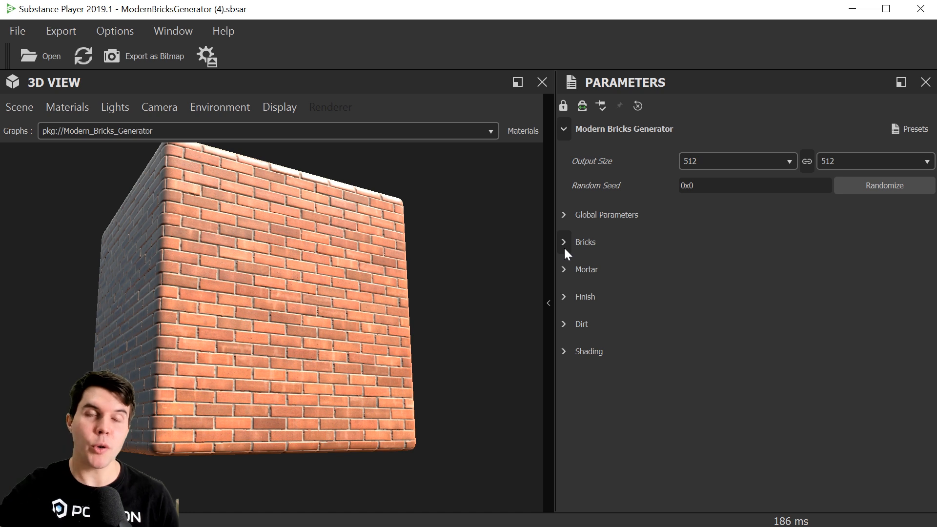
scroll(337, 354, "up", 2)
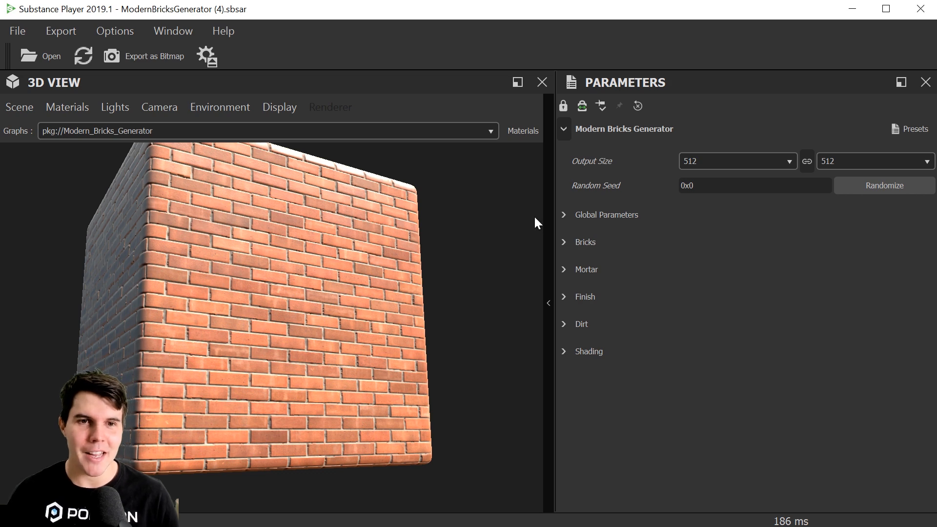
- Set the brick material's output size to 2048 × 2048
left_click_drag(184, 239, 267, 230)
left_click(167, 55)
left_click(606, 414)
left_click_drag(294, 393, 329, 349)
scroll(369, 332, "up", 3)
left_click_drag(370, 324, 342, 369)
scroll(355, 342, "up", 5)
scroll(288, 320, "up", 5)
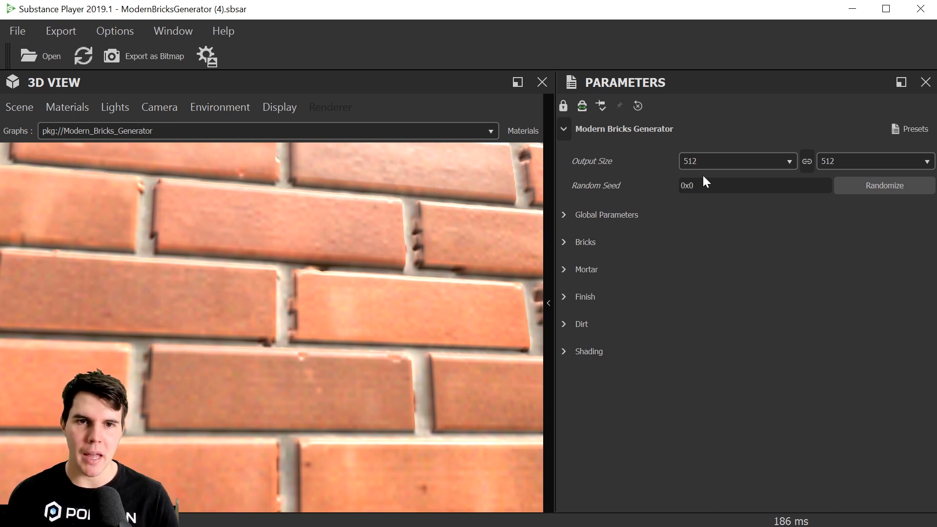
left_click(704, 165)
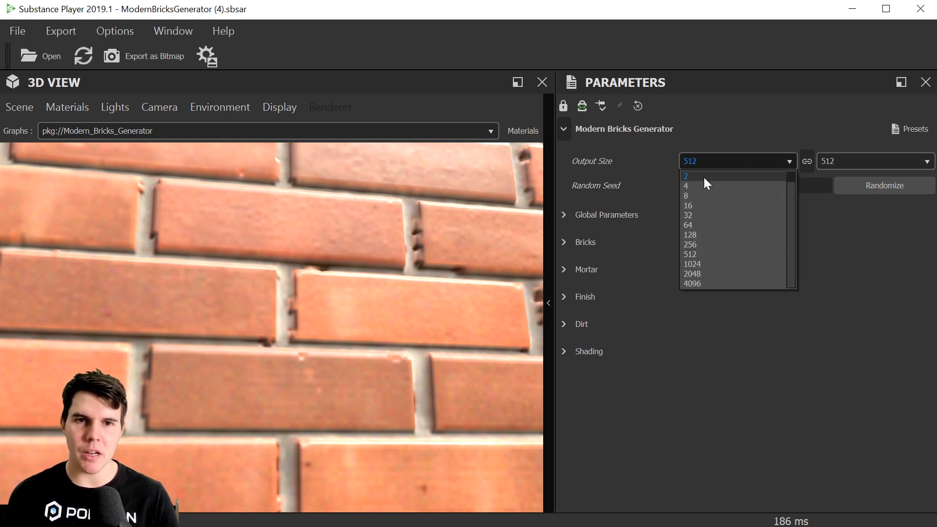
left_click(713, 273)
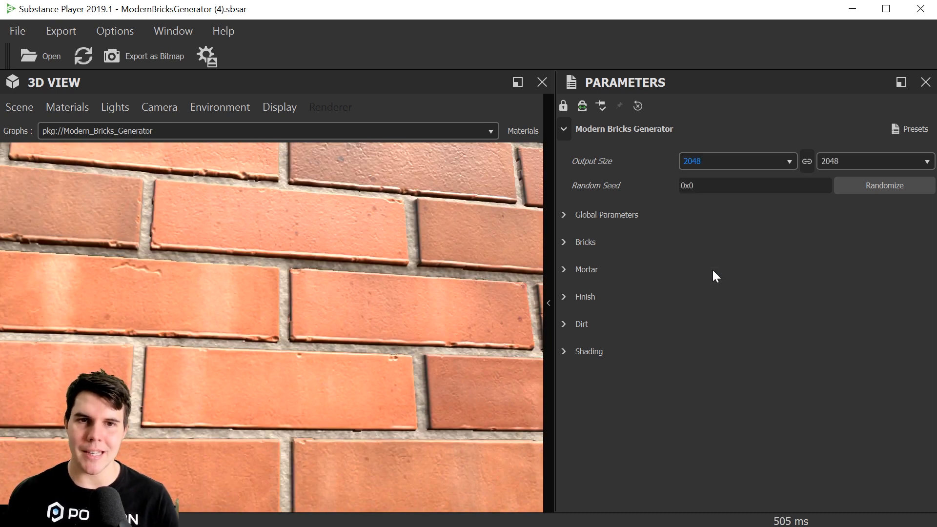
- Try an output size of 4096 × 4096 on the bricks and return it to 2048 × 2048
scroll(391, 300, "down", 5)
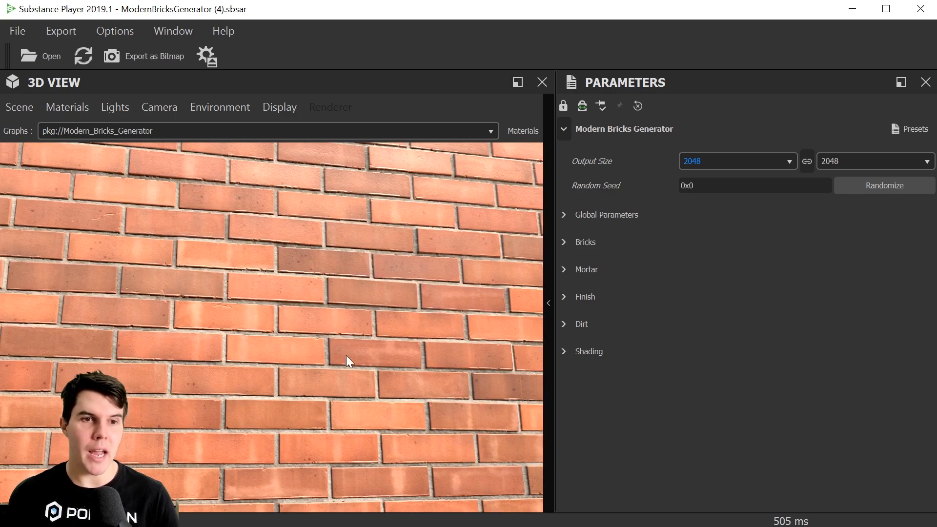
left_click_drag(334, 370, 370, 312)
left_click(720, 164)
left_click(691, 284)
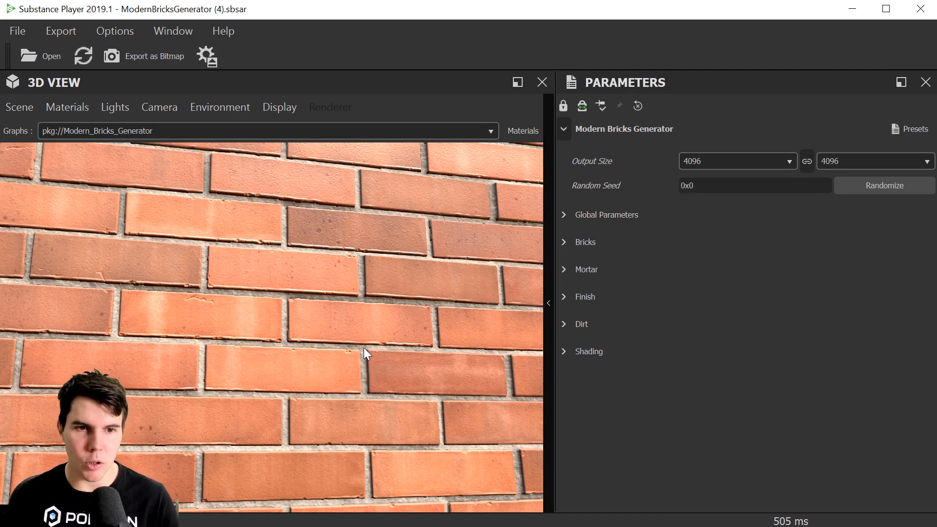
scroll(362, 348, "up", 3)
scroll(362, 348, "down", 2)
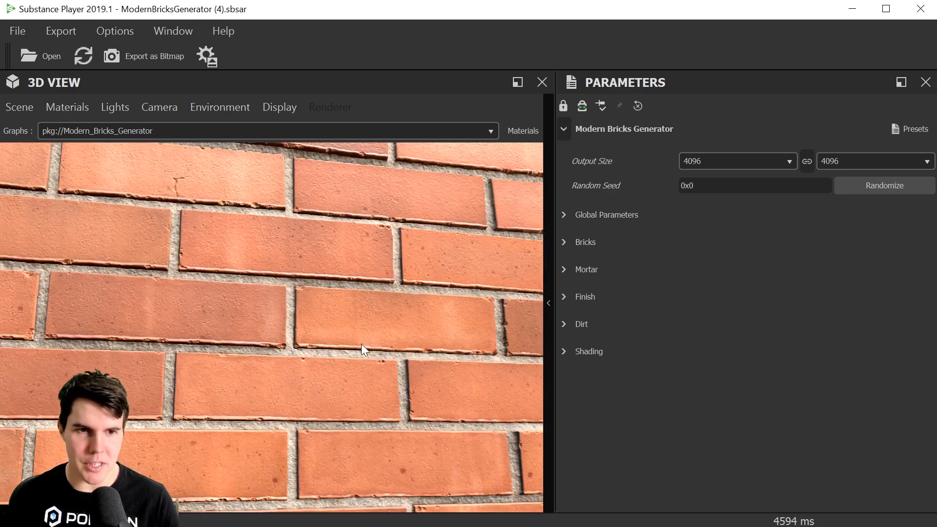
left_click_drag(422, 289, 412, 310)
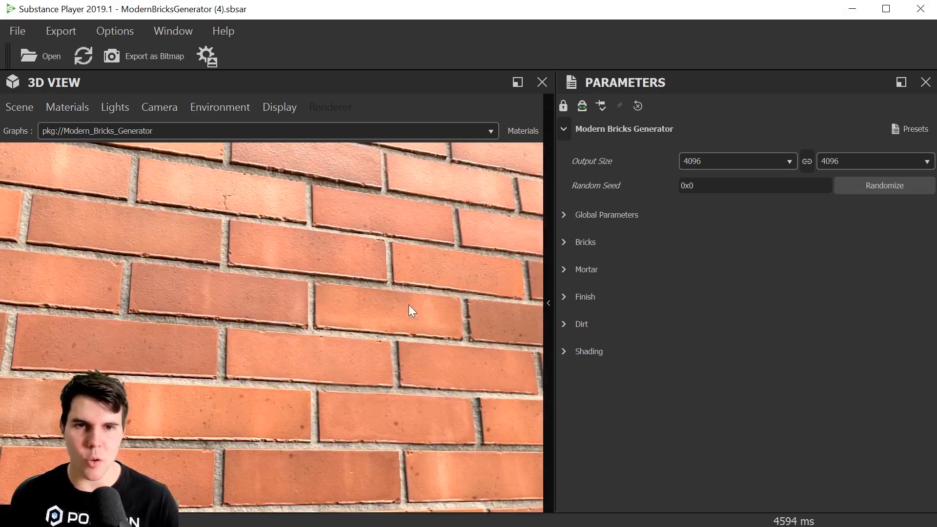
left_click(691, 166)
left_click(707, 274)
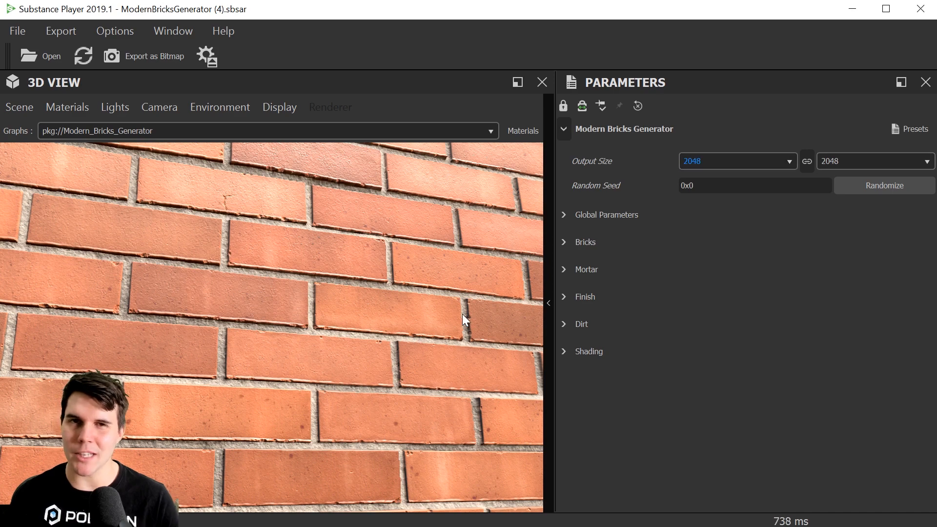
- Test Mortar Width and Brick Rotation Variation at 0.620 each in the global parameters, and bring both down to 0.197
scroll(399, 428, "down", 5)
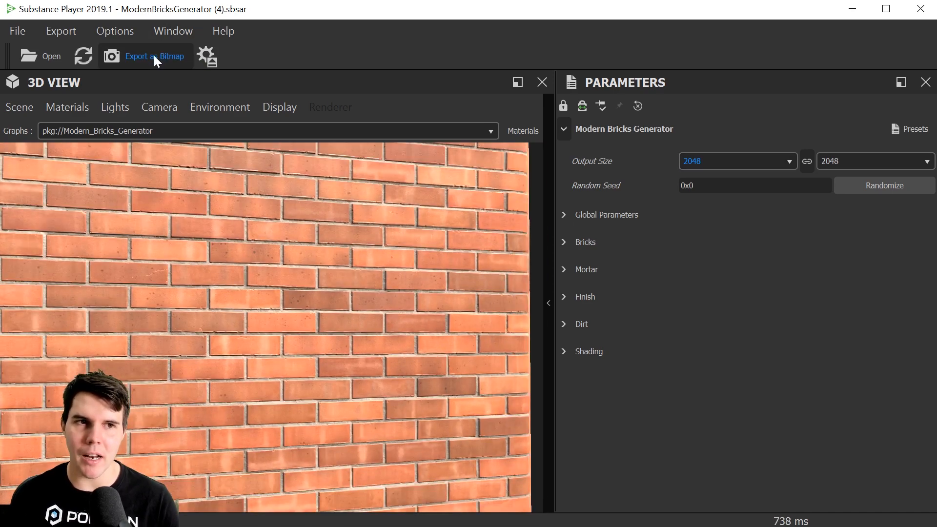
left_click_drag(191, 429, 376, 317)
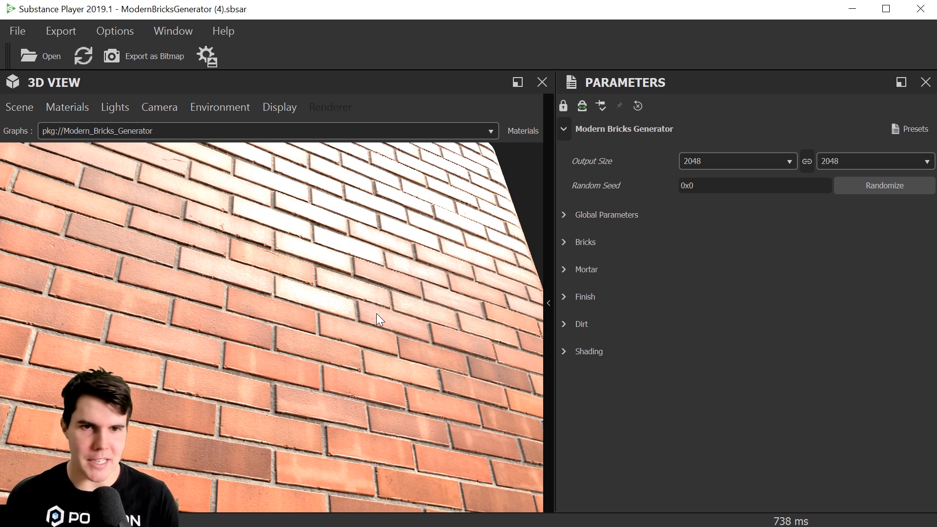
left_click(568, 130)
left_click(574, 157)
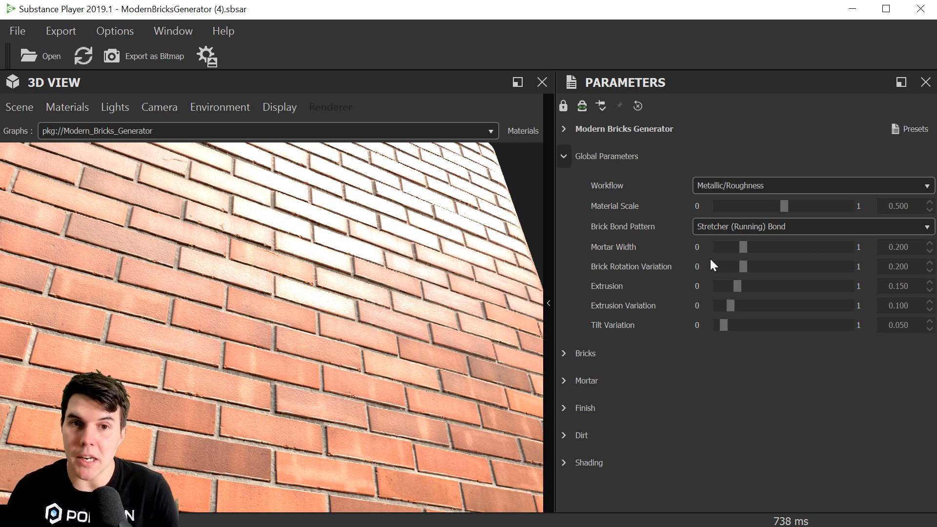
left_click_drag(449, 274, 502, 317)
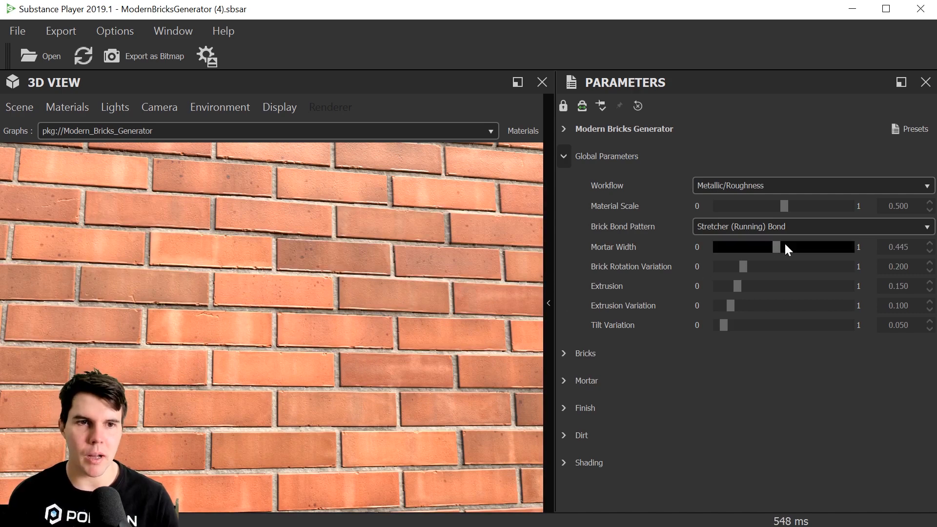
left_click_drag(784, 247, 798, 248)
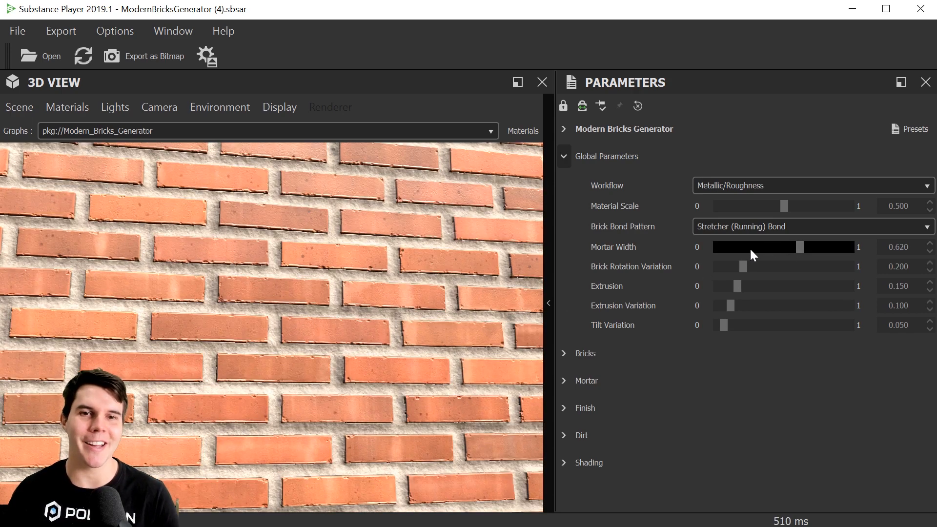
left_click(742, 247)
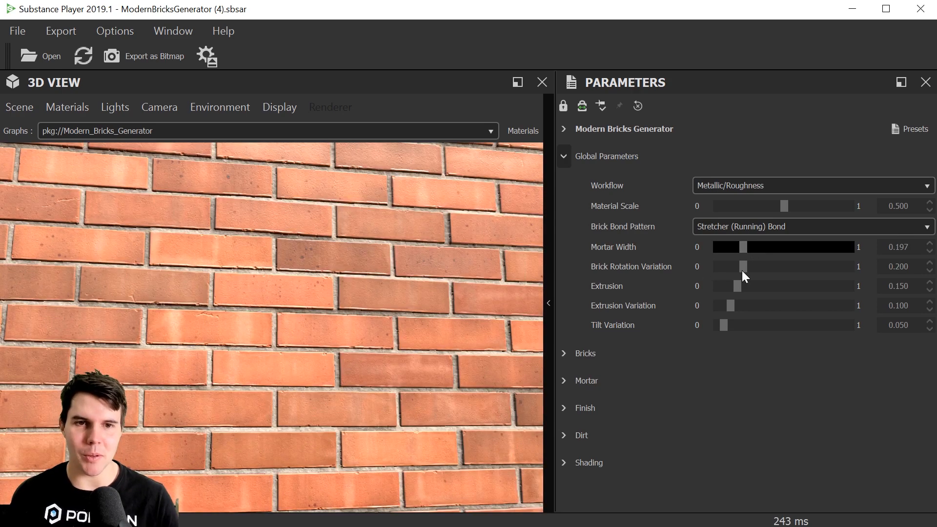
left_click(798, 266)
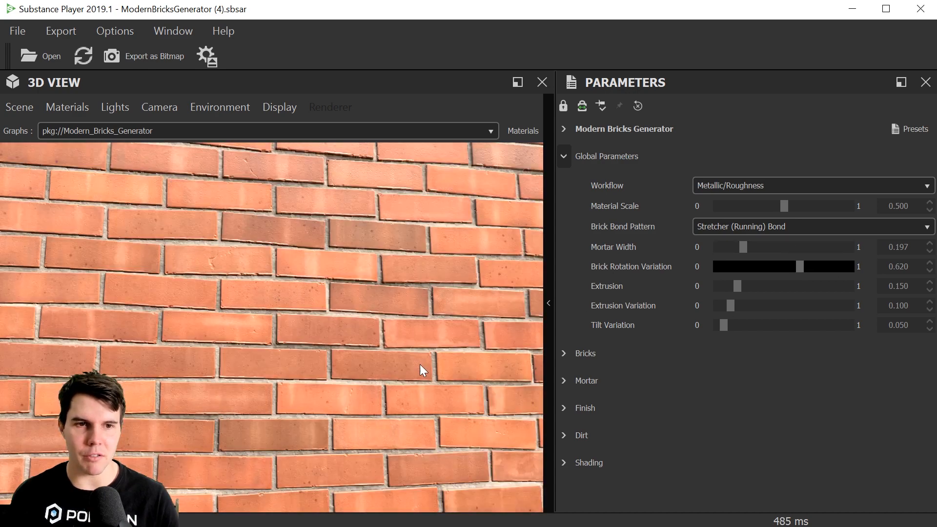
left_click(742, 266)
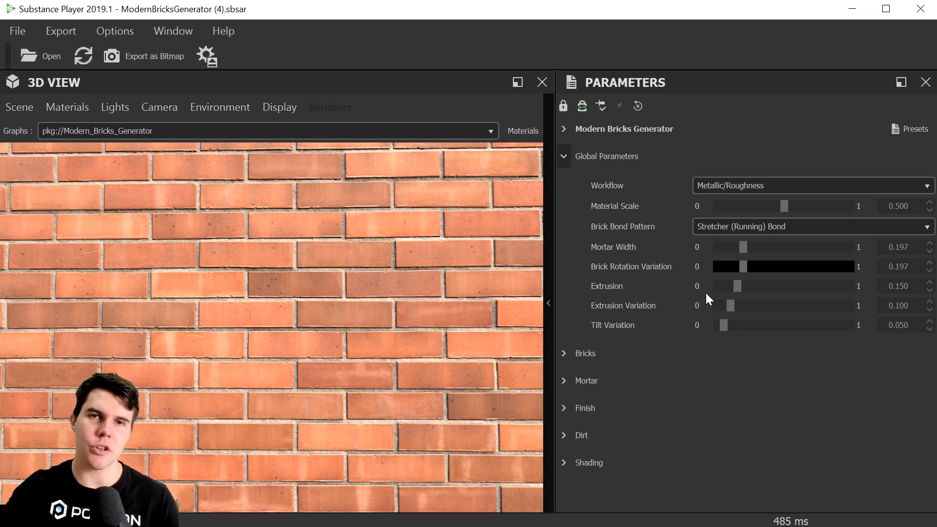
- Set the bricks' Extrusion to 0.416 and inspect the depth from an oblique angle
left_click_drag(408, 309, 451, 245)
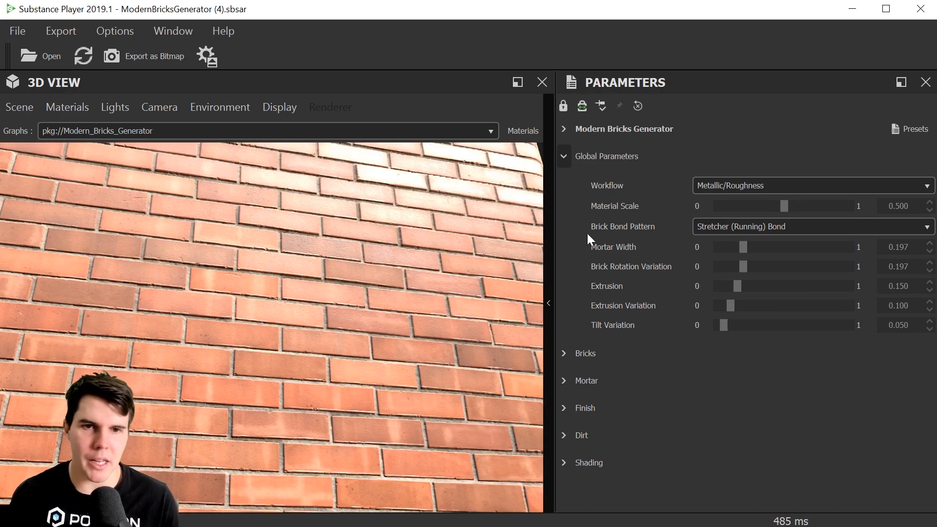
left_click_drag(478, 348, 396, 327)
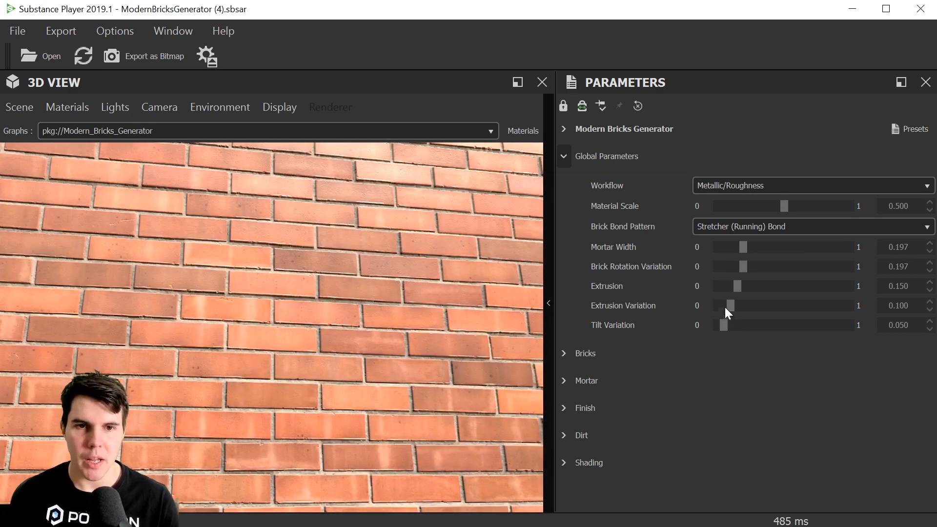
left_click(772, 287)
left_click_drag(435, 320, 303, 298)
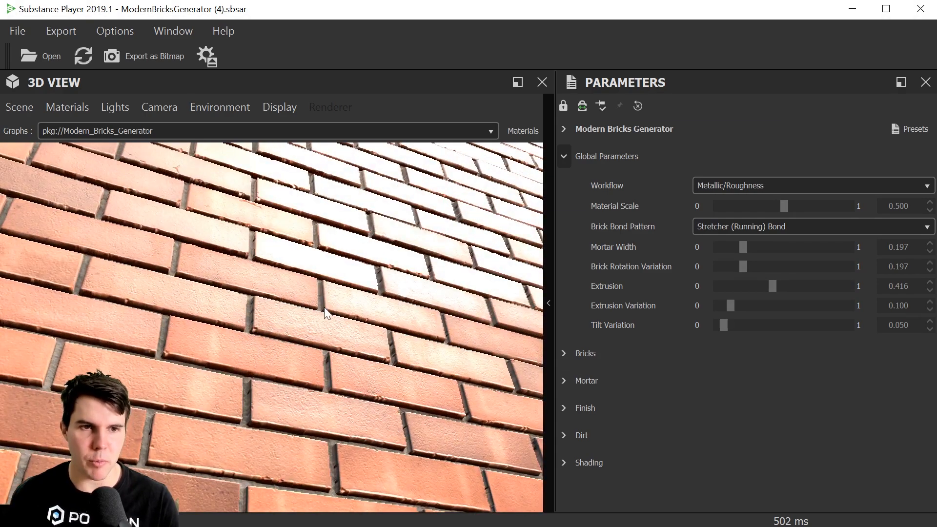
left_click_drag(323, 312, 356, 370)
- Try Extrusion Variation at 0.496 and at the maximum of 1.000, checking the brick relief from the side
left_click(781, 305)
left_click_drag(460, 354, 415, 284)
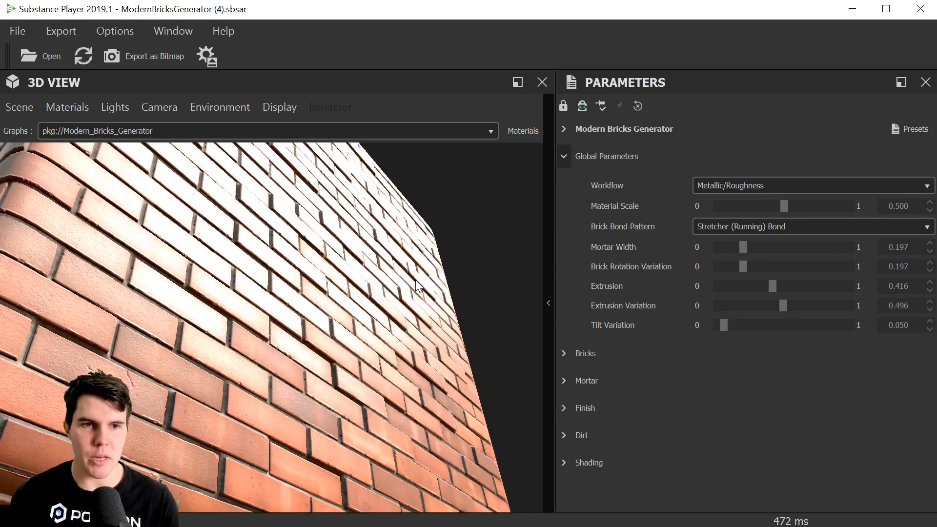
left_click(849, 306)
left_click_drag(391, 327, 326, 289)
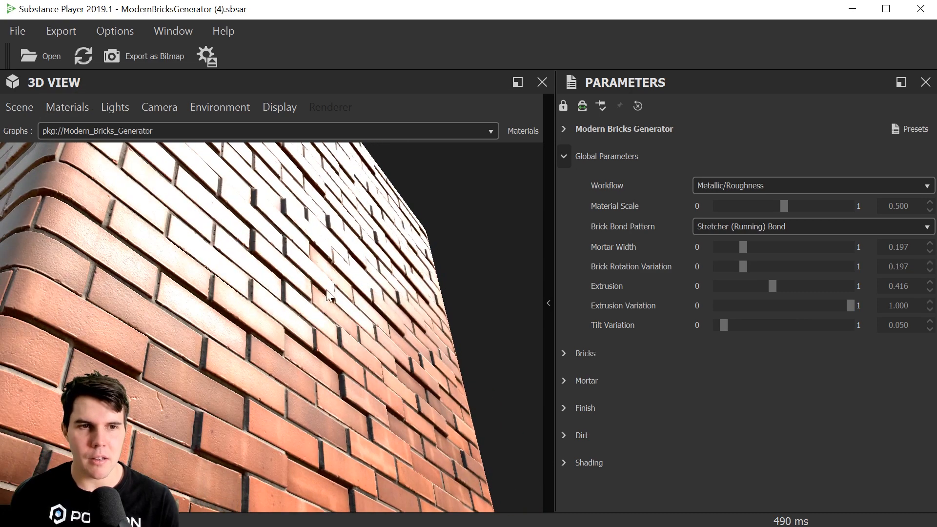
- Open the Default material's settings for editing and set its height Scale to 0
left_click(88, 107)
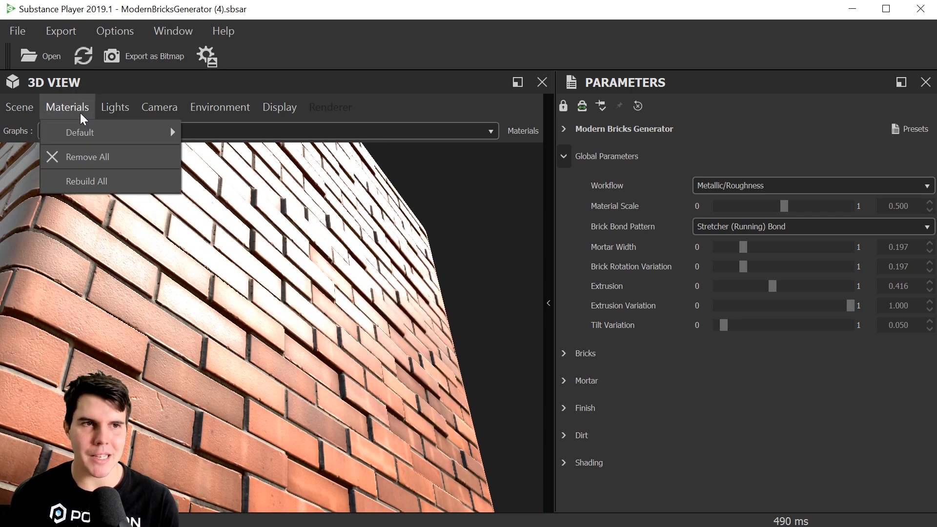
mouse_move(95, 134)
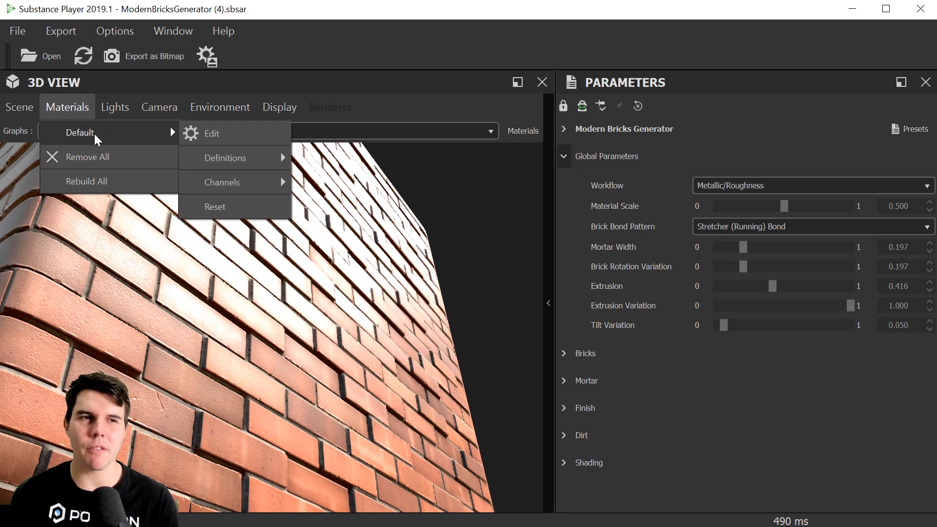
left_click(239, 133)
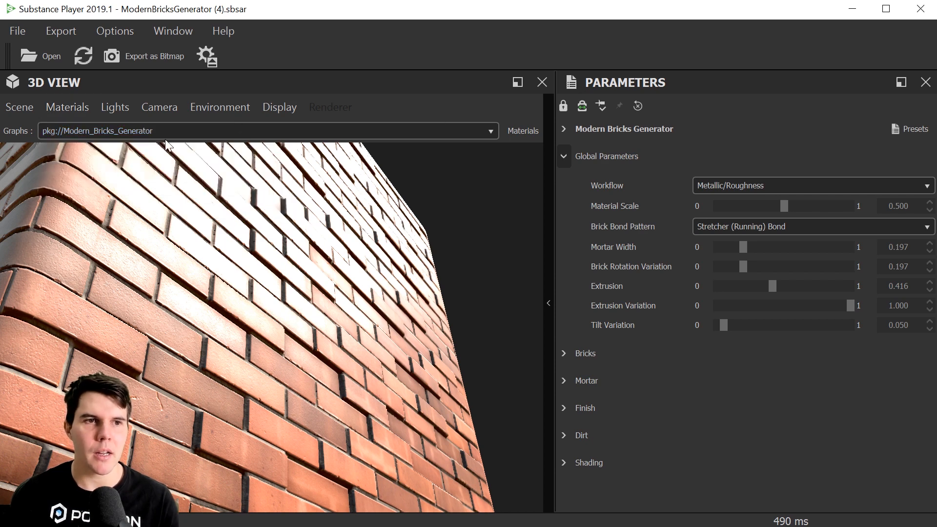
left_click(89, 109)
mouse_move(83, 132)
left_click(228, 131)
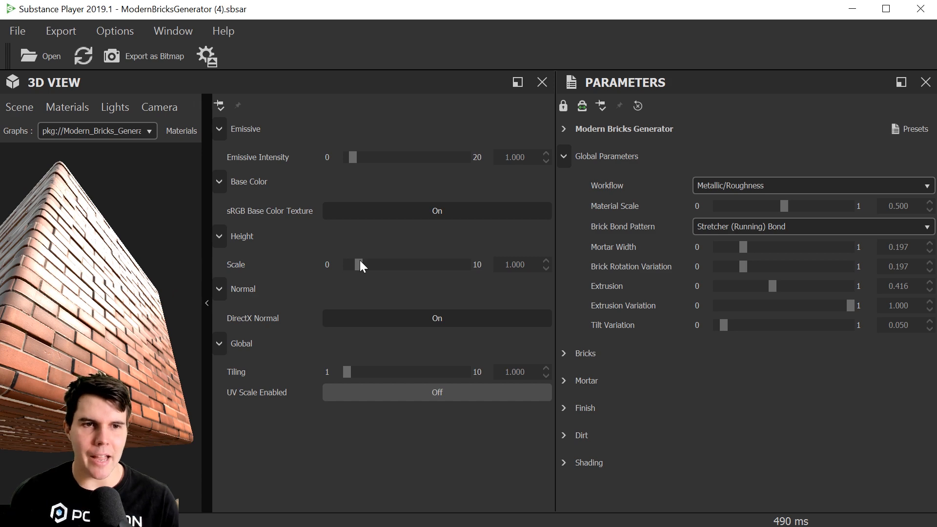
left_click_drag(359, 264, 333, 265)
scroll(143, 301, "up", 3)
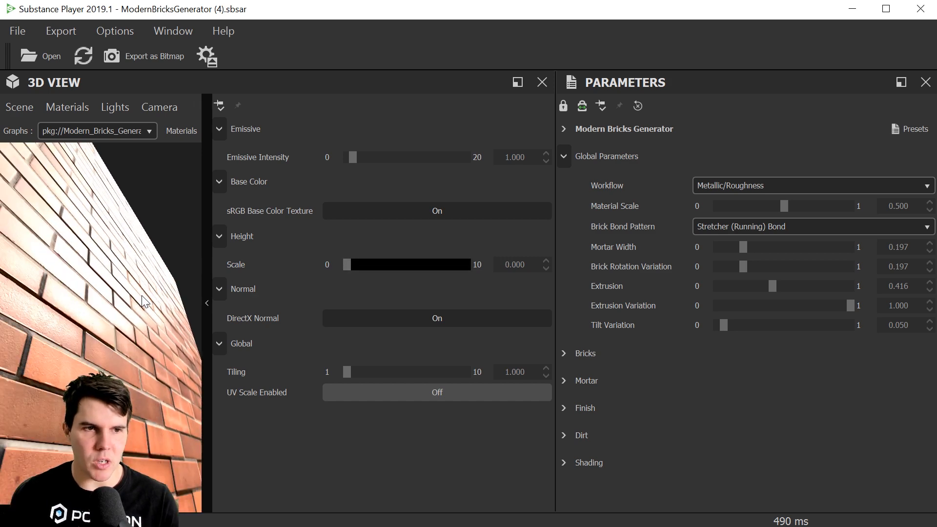
- Set the material's height Scale to 1 and hide the material settings to widen the 3D preview
left_click_drag(348, 267, 357, 264)
left_click_drag(529, 265, 459, 261)
key("End")
key("Return")
type("1")
key("Return")
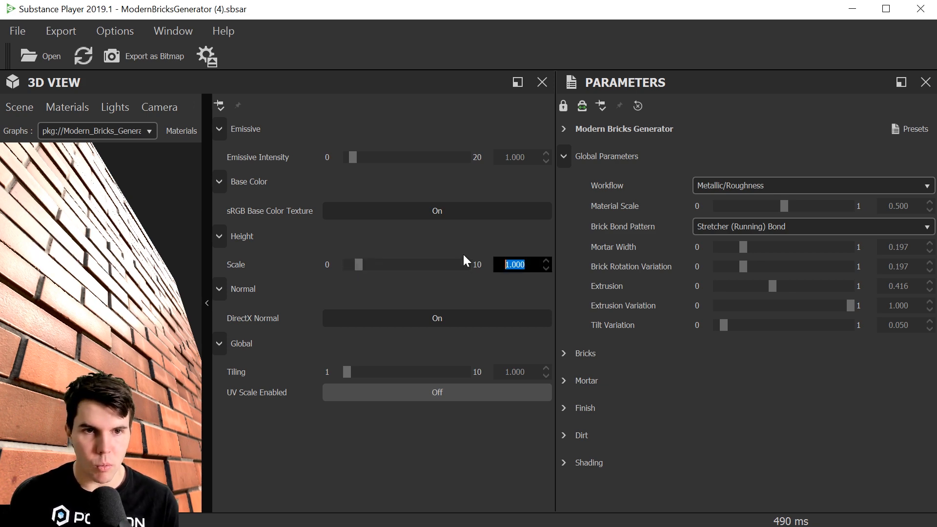
left_click_drag(206, 262, 447, 264)
- Try the bricks' Extrusion Variation at zero and at 0.424
left_click_drag(457, 297, 289, 397)
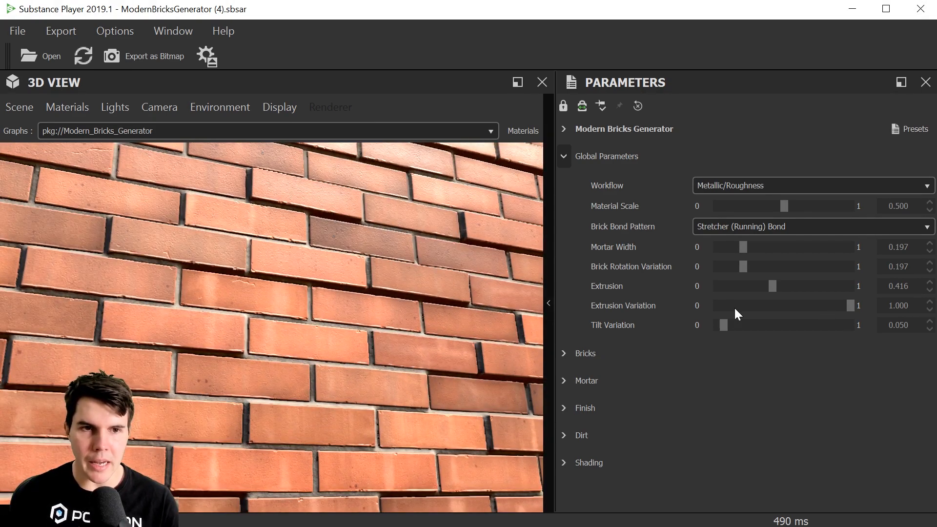
left_click(706, 306)
left_click(773, 310)
left_click_drag(192, 283, 200, 254)
- Try Brick Rotation Variation at 0.533 and Tilt Variation at 0.452, viewing the brick wall from several angles
left_click(788, 267)
left_click_drag(416, 339, 518, 350)
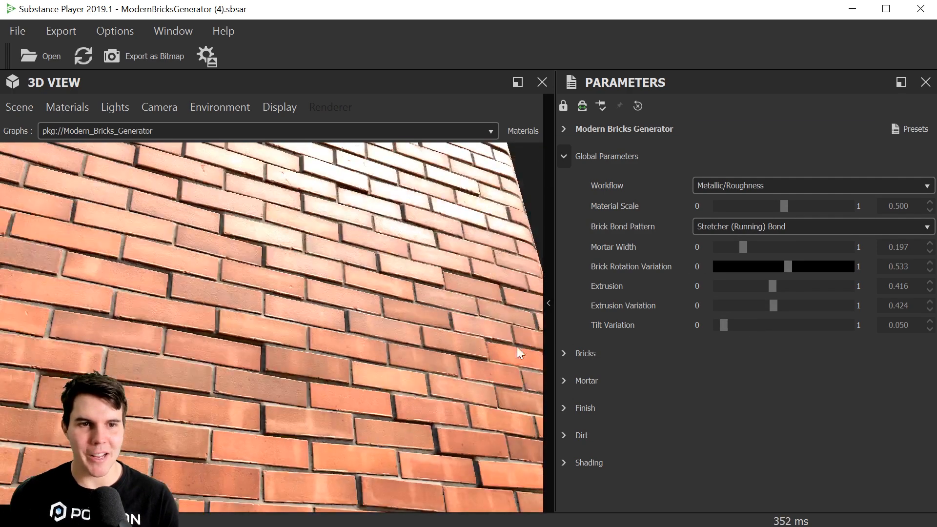
left_click(777, 325)
left_click_drag(444, 335, 318, 384)
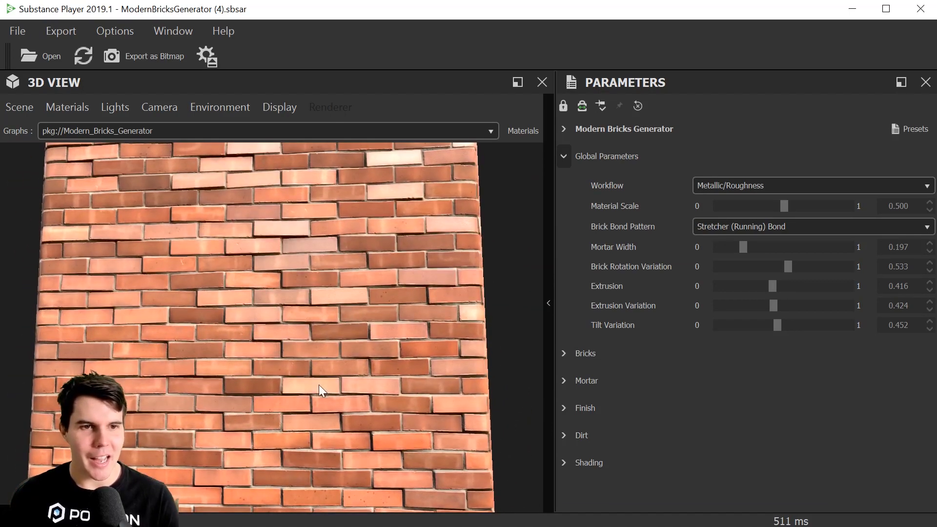
- Reduce the brick irregularity with Tilt Variation 0.007, Extrusion Variation 0.051 and Brick Rotation Variation 0.103
left_click(716, 324)
left_click(722, 306)
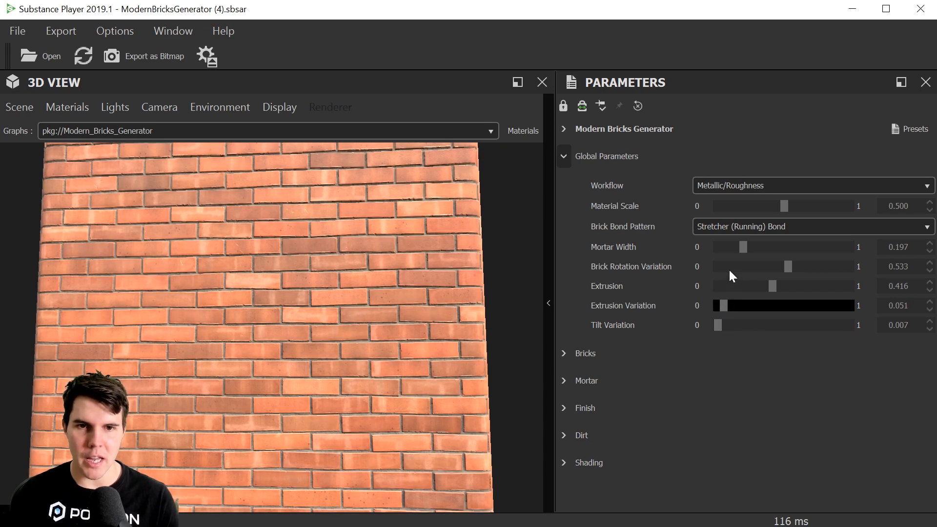
left_click(730, 268)
left_click_drag(312, 259, 380, 254)
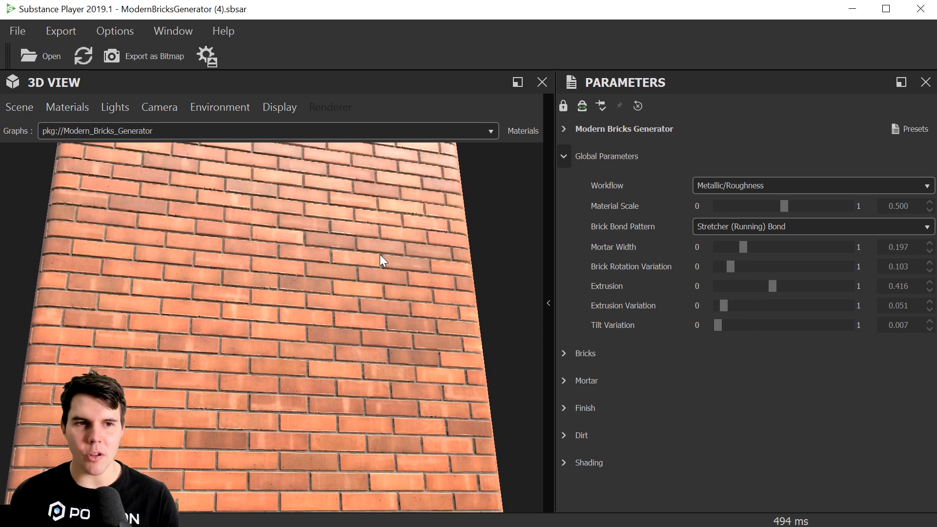
- Set the bricks' Extrusion to 0.139 and Brick Rotation Variation to 0.160
scroll(381, 255, "up", 4)
left_click_drag(313, 314, 239, 338)
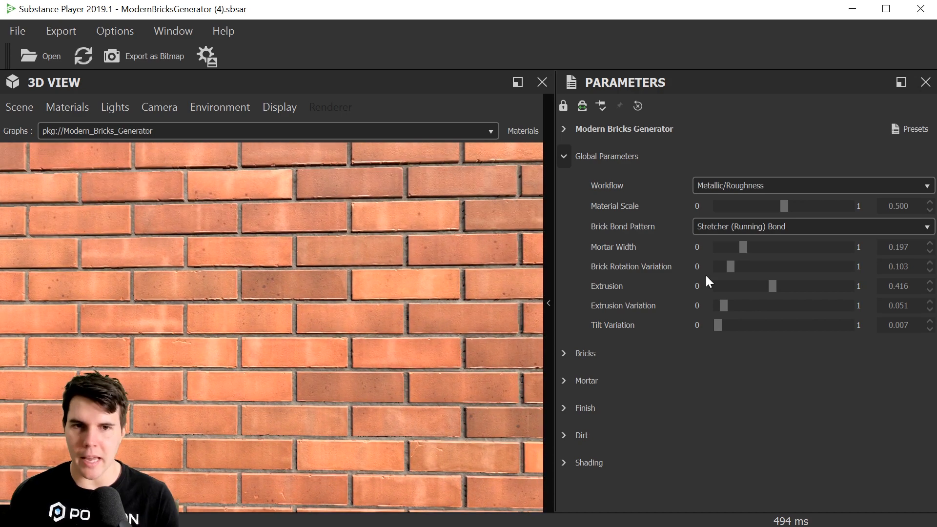
left_click(736, 286)
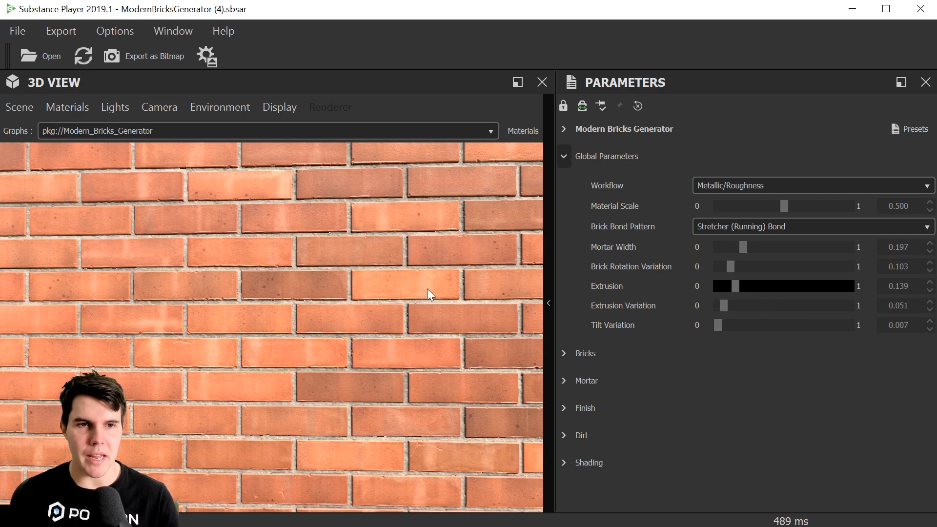
left_click(793, 266)
left_click(750, 267)
left_click_drag(742, 266, 736, 266)
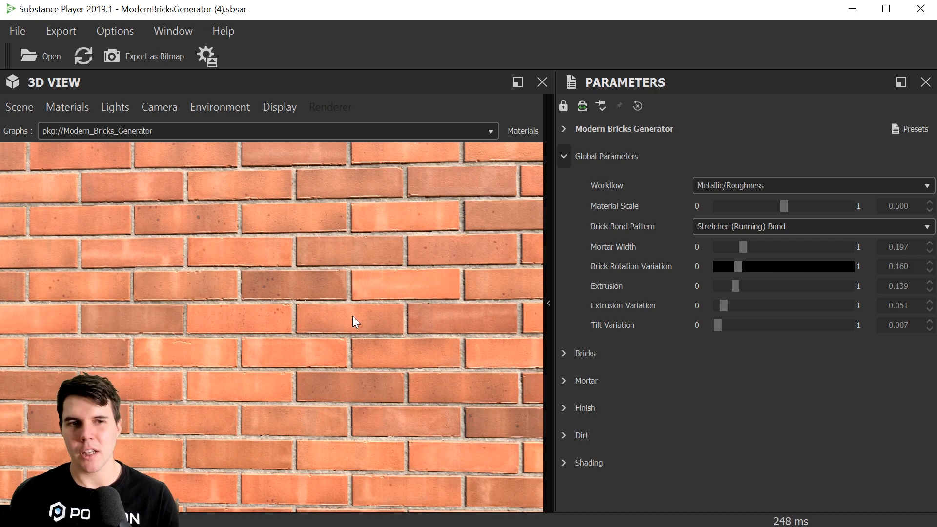
- Try Stack Bond as the Brick Bond Pattern, and return to Stretcher (Running) Bond
scroll(353, 316, "down", 3)
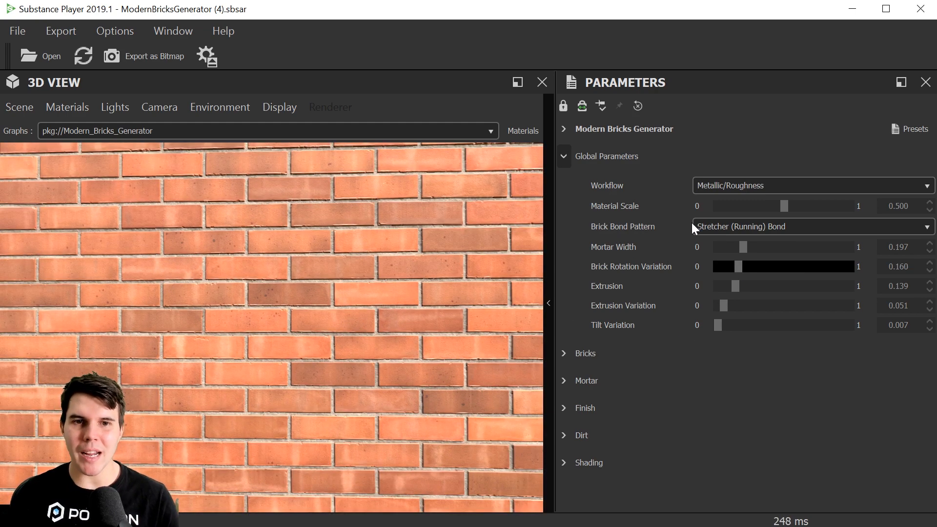
left_click(723, 228)
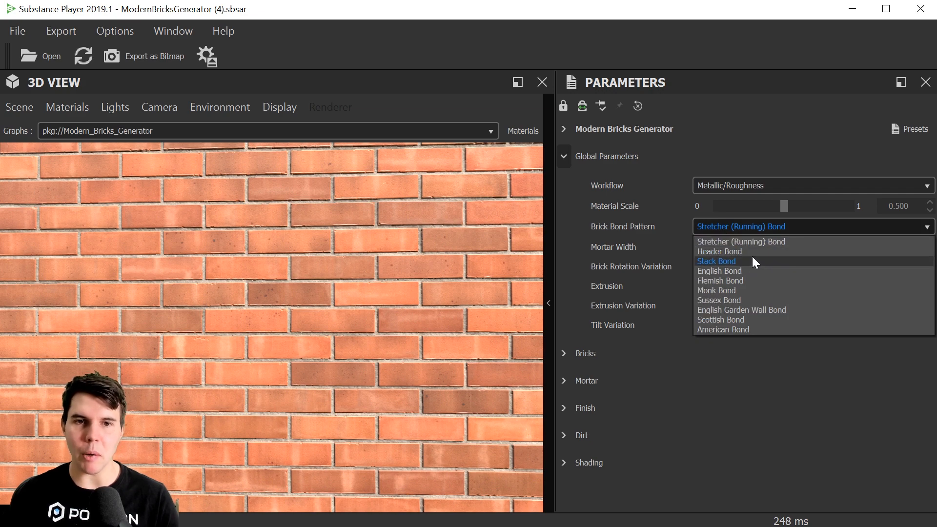
left_click(746, 262)
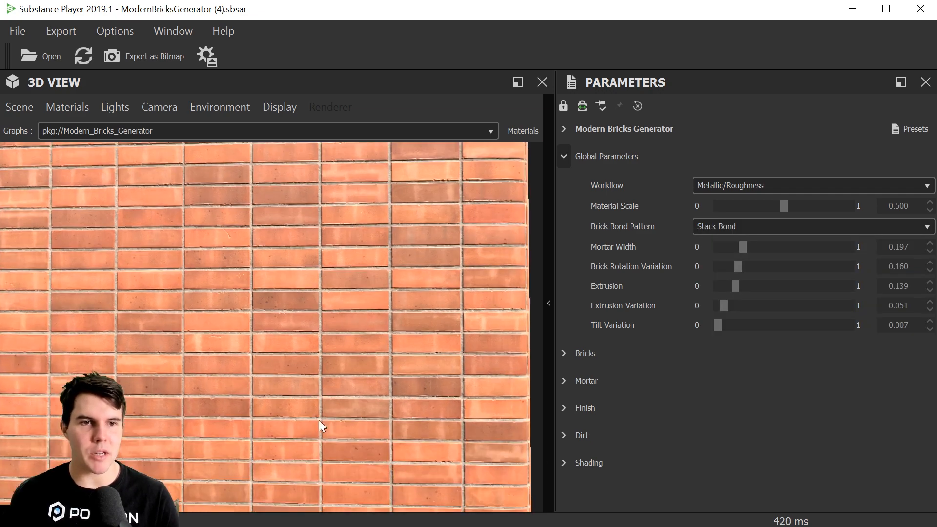
left_click(747, 225)
left_click(737, 240)
scroll(736, 232, "up", 1)
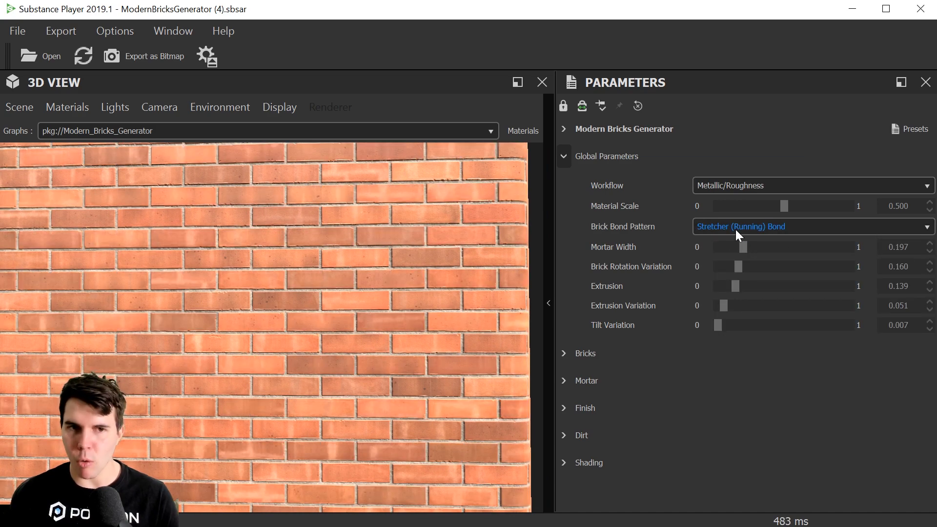
- Try Header Bond, Stack Bond and English Bond as the Brick Bond Pattern
left_click(735, 231)
left_click(737, 252)
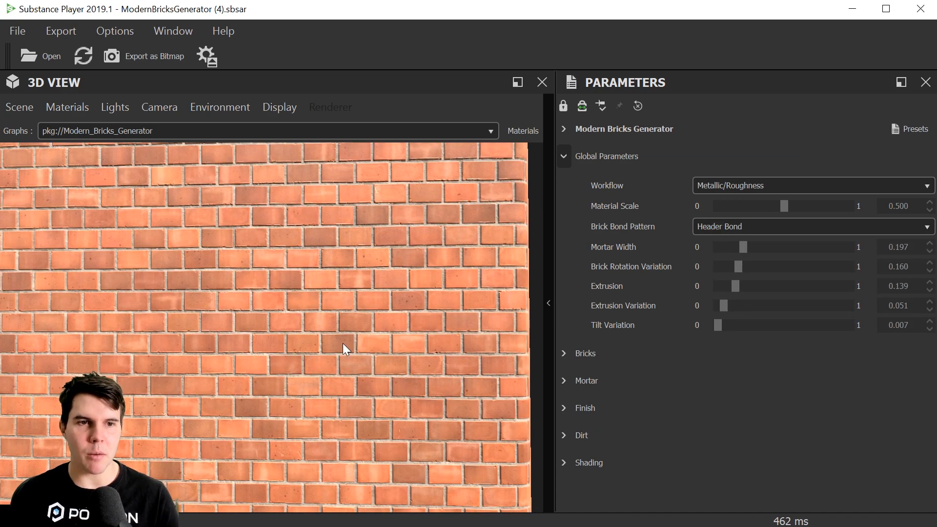
left_click(753, 230)
left_click(749, 251)
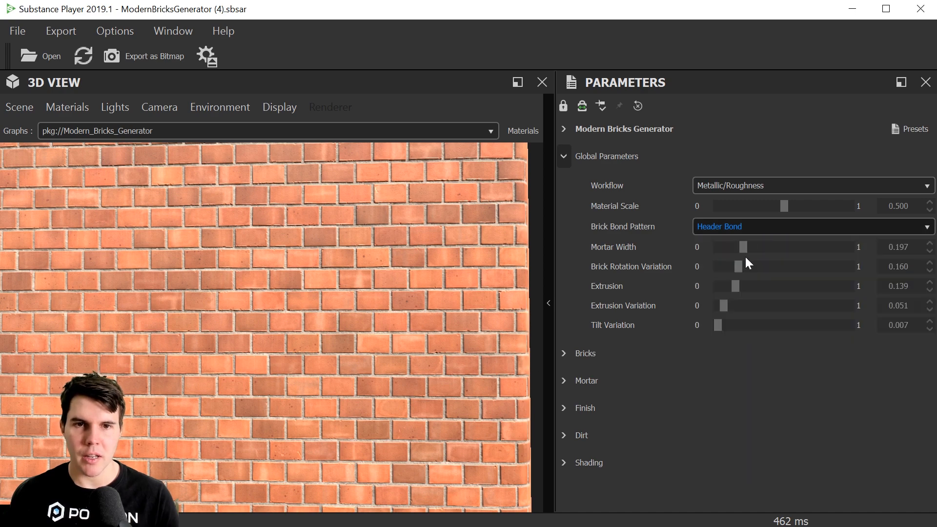
scroll(748, 226, "down", 1)
left_click(748, 226)
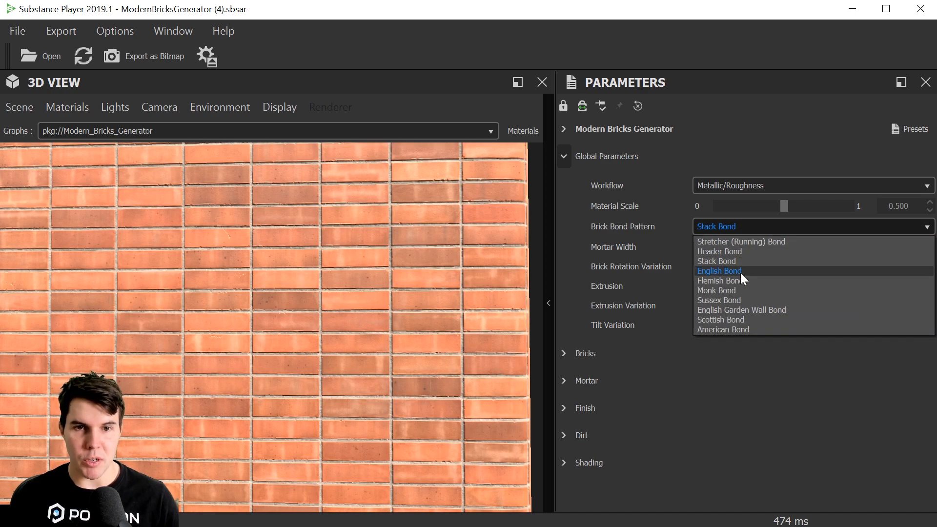
left_click(741, 274)
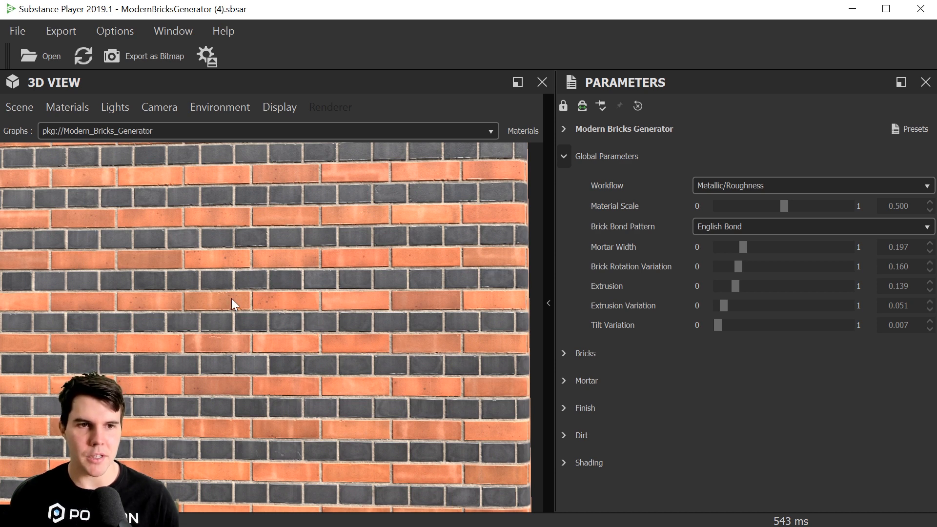
- Try the Flemish Bond, Monk Bond and Sussex Bond brick patterns in turn
left_click(721, 231)
left_click(723, 281)
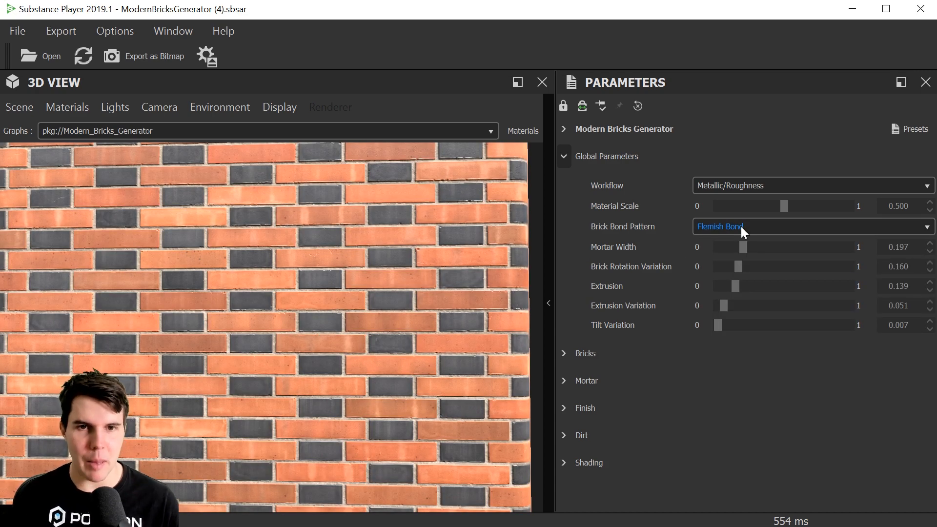
scroll(741, 226, "down", 1)
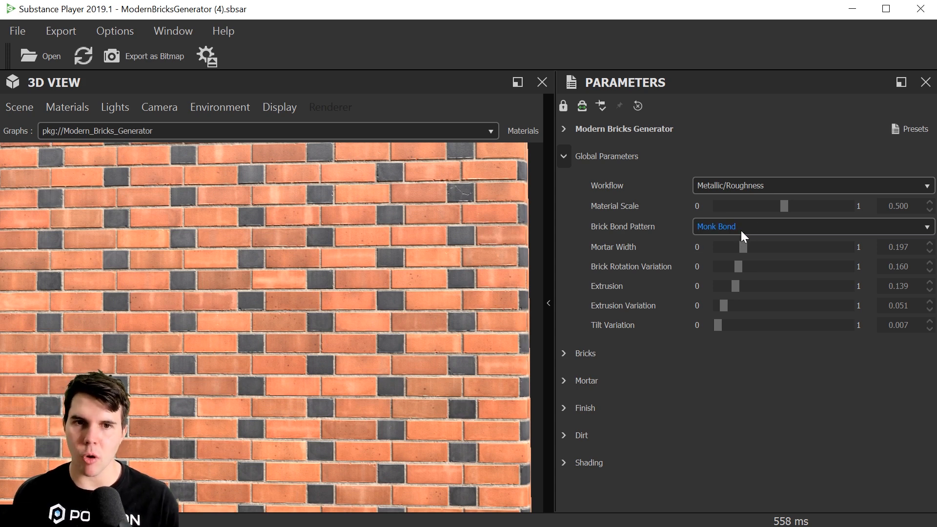
scroll(740, 230, "down", 1)
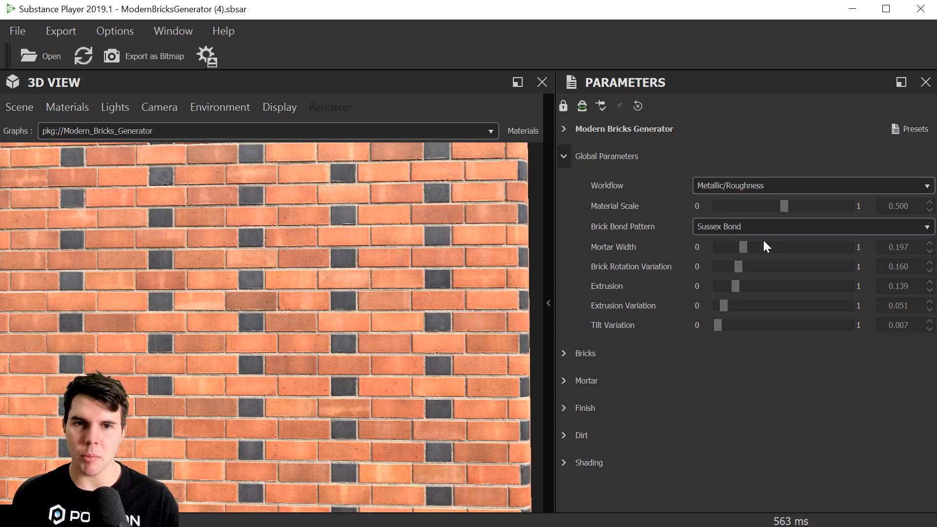
- Try the English Garden Wall Bond pattern, return to Sussex Bond and view the wall up close
scroll(740, 230, "down", 1)
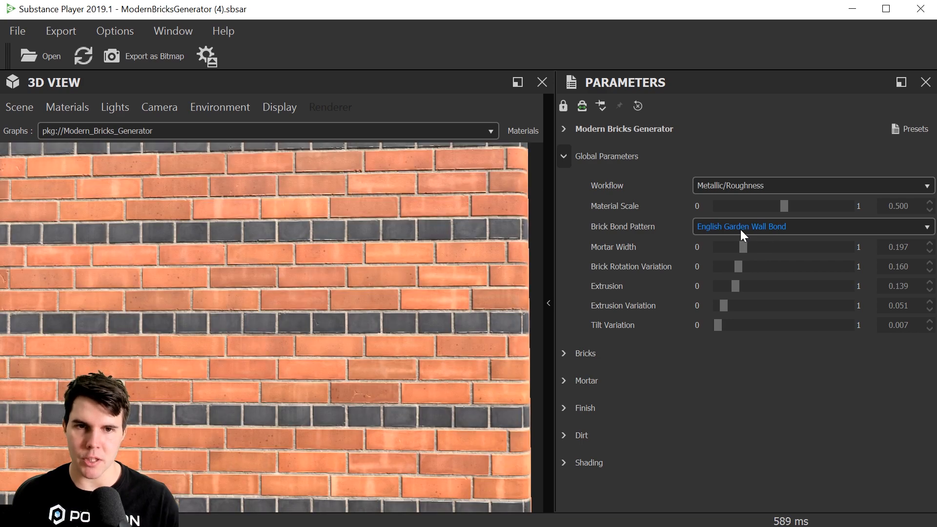
scroll(739, 229, "down", 1)
scroll(739, 229, "up", 1)
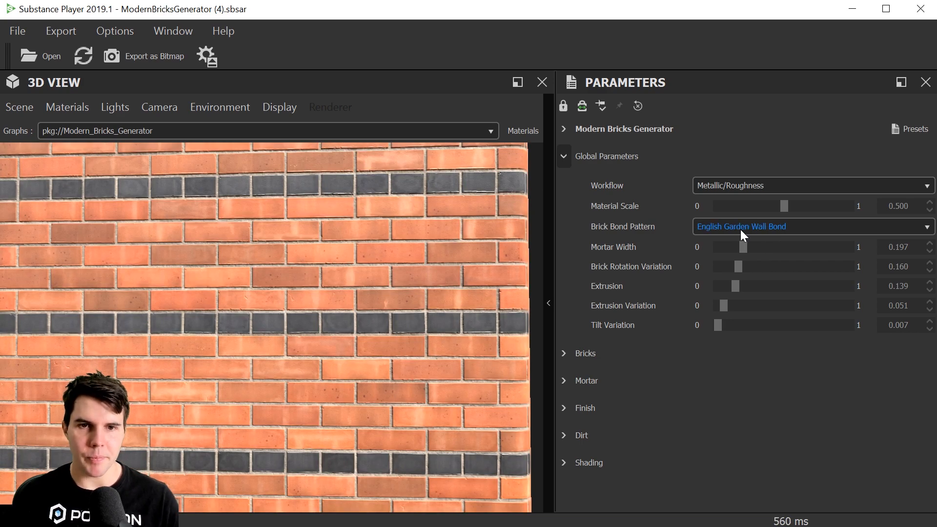
scroll(739, 229, "up", 1)
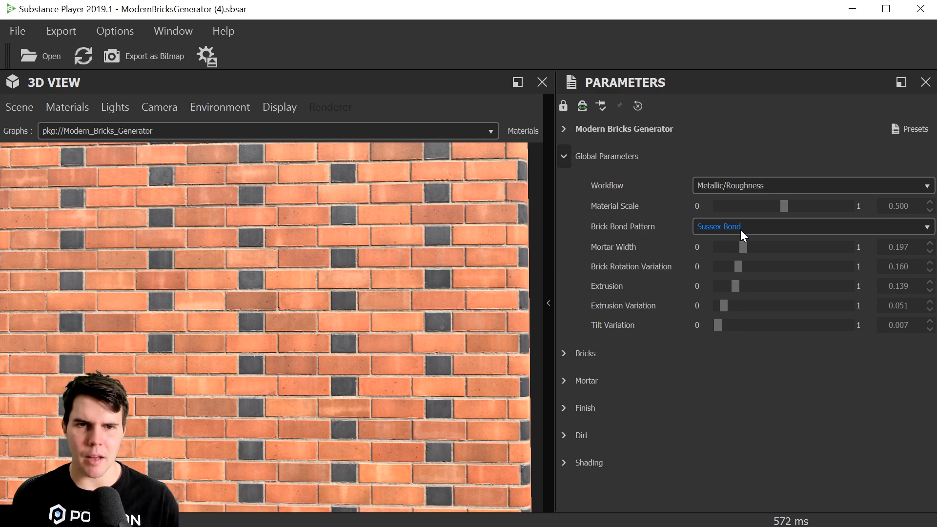
left_click(727, 230)
left_click(660, 321)
left_click_drag(389, 320, 365, 341)
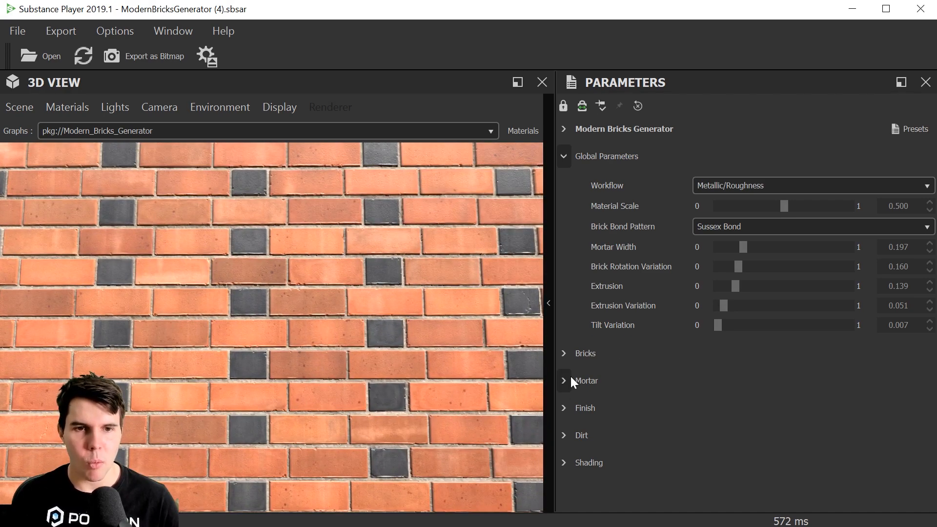
- Expand the Bricks parameters and set the Brick Bond Pattern to Stretcher (Running) Bond to compare the available brick groups
left_click(564, 353)
scroll(621, 289, "down", 2)
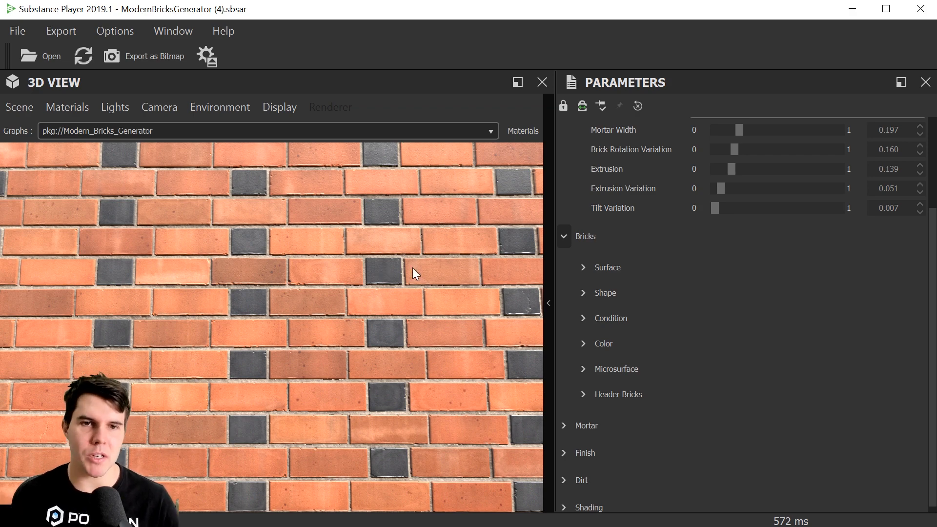
scroll(651, 372, "up", 3)
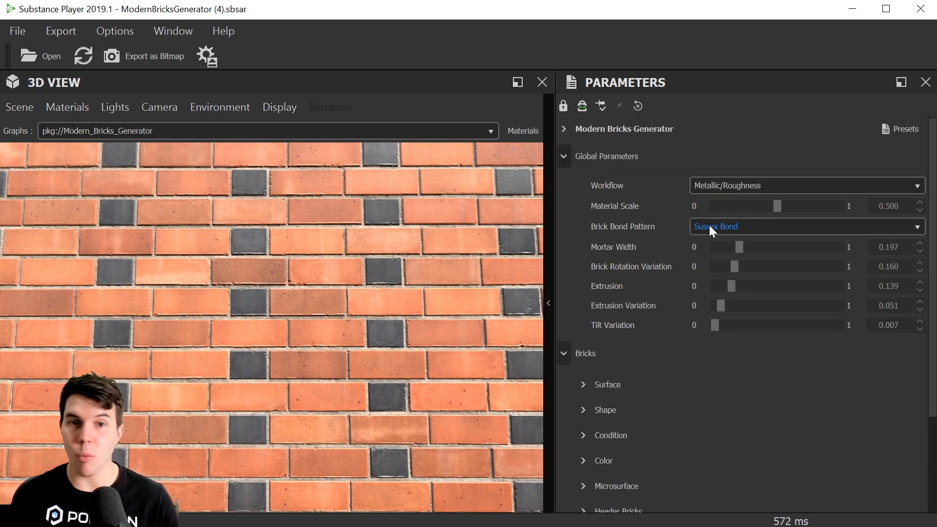
left_click(722, 228)
left_click(727, 232)
scroll(654, 424, "down", 3)
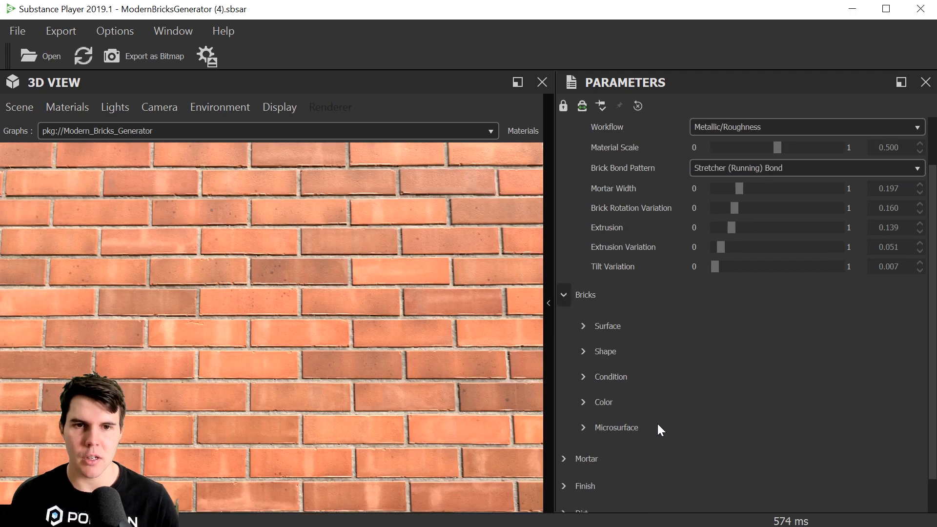
- Set the Brick Bond Pattern to Monk Bond and bring up the Header Bricks group
scroll(601, 390, "up", 2)
left_click(738, 189)
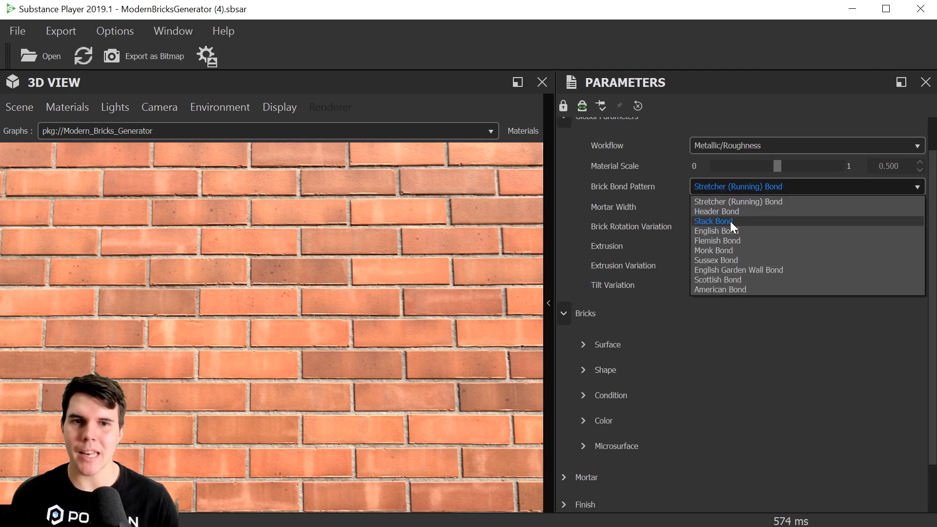
left_click(728, 249)
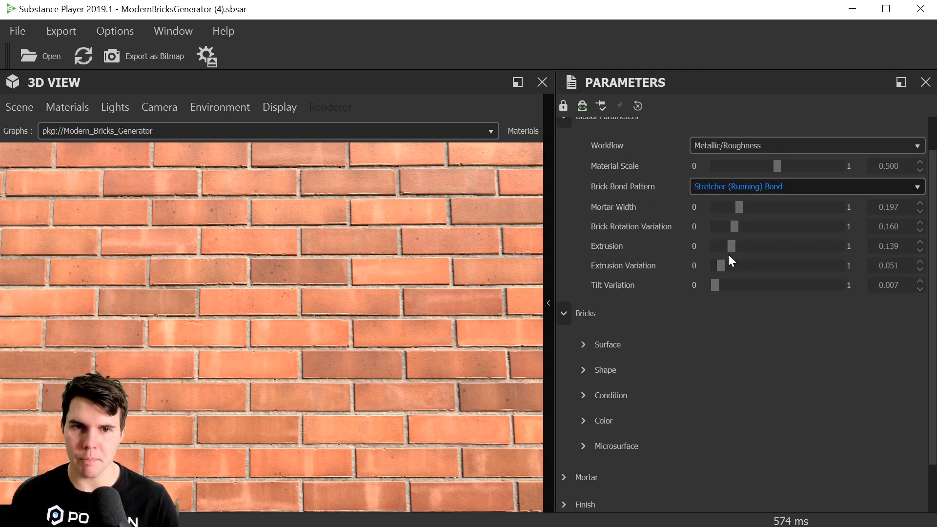
scroll(578, 427, "down", 2)
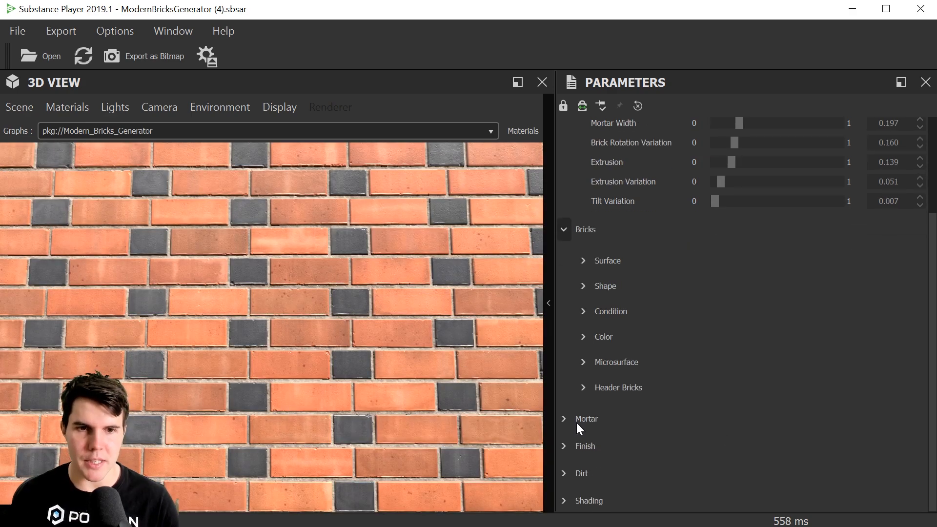
- In the Header Bricks settings, inspect the header colour and set Use Secondary Bricks for Headers to False
left_click(601, 389)
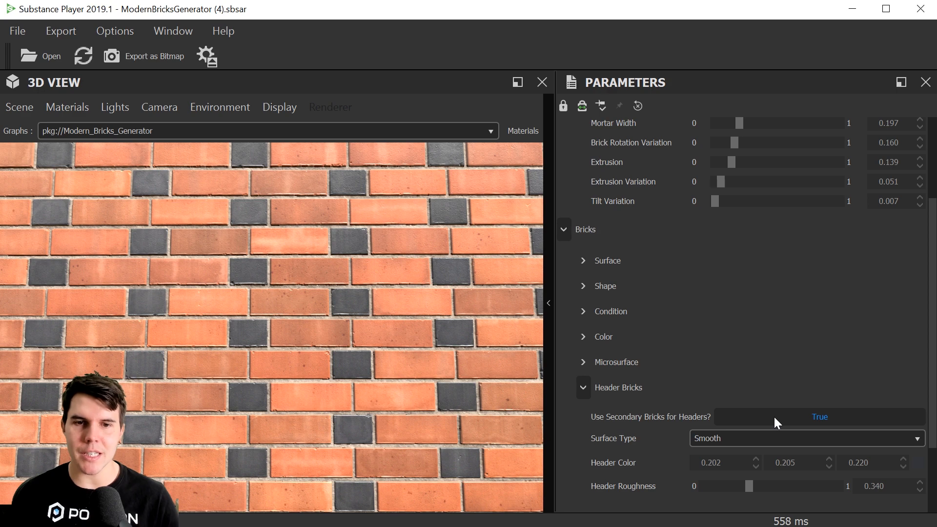
scroll(731, 458, "down", 2)
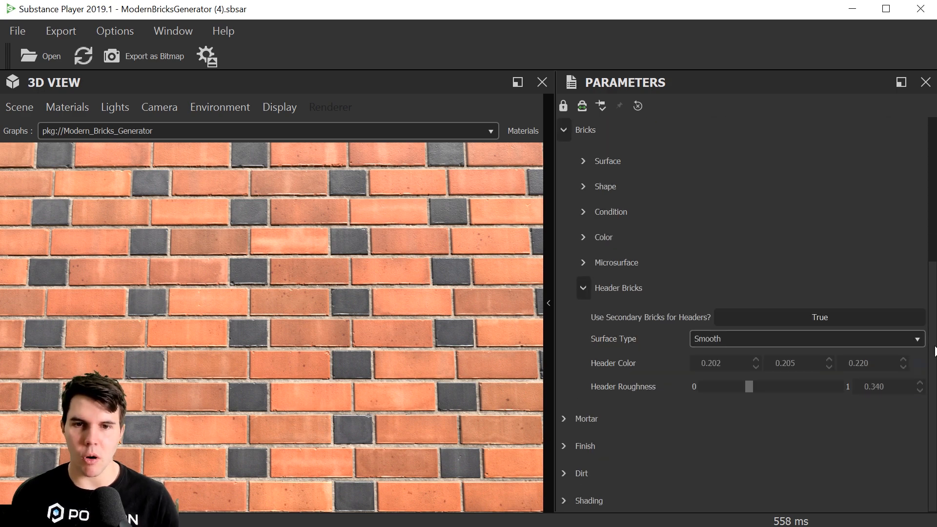
left_click(919, 366)
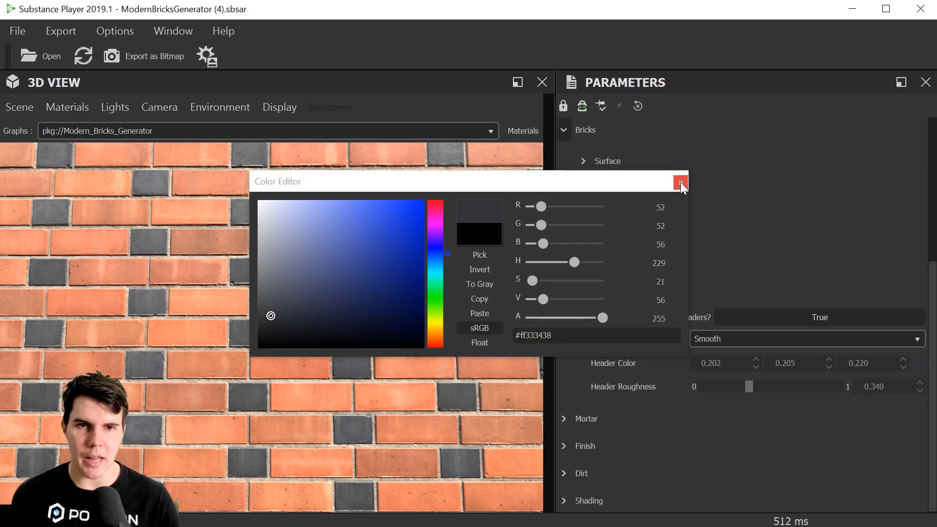
left_click(680, 182)
left_click(785, 317)
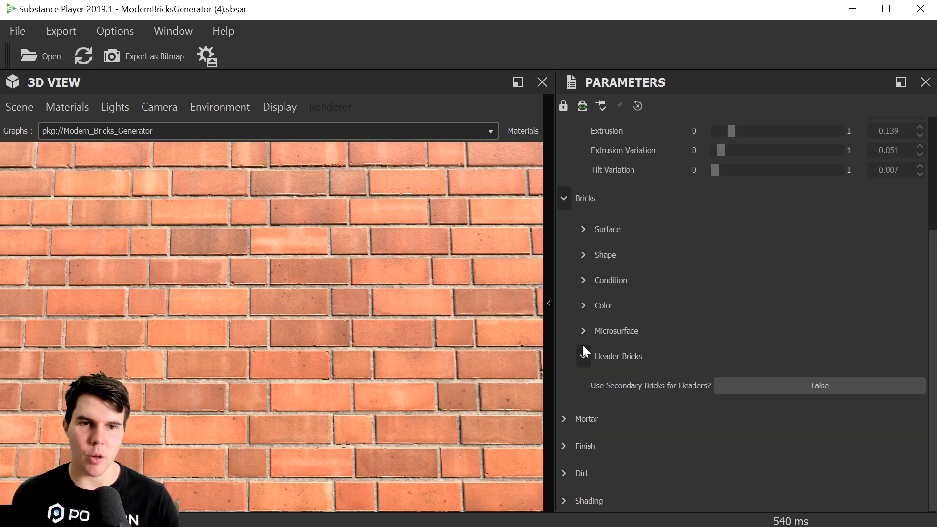
left_click(584, 354)
- Set the Brick Bond Pattern to English Bond and inspect the wall from near, far and an angle
scroll(312, 361, "down", 8)
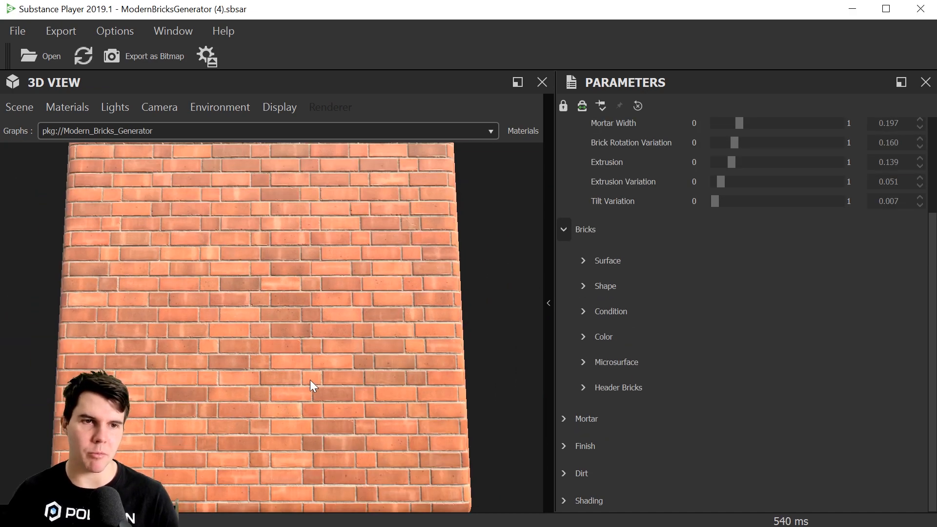
scroll(696, 283, "up", 3)
left_click(717, 226)
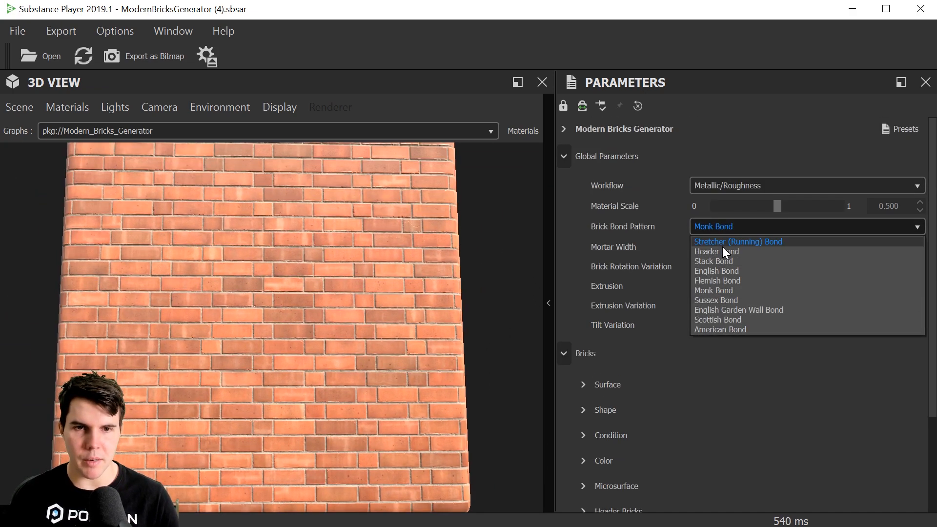
left_click(734, 271)
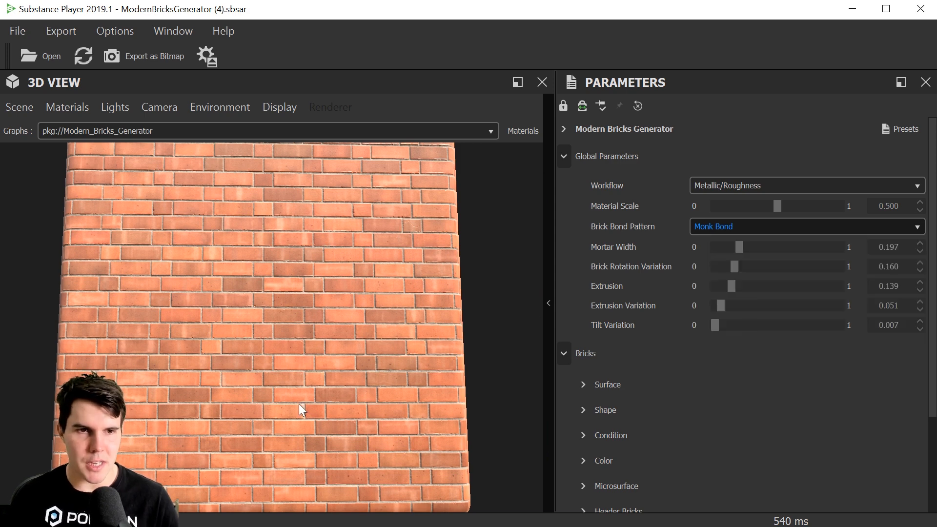
scroll(298, 403, "up", 6)
scroll(311, 349, "down", 2)
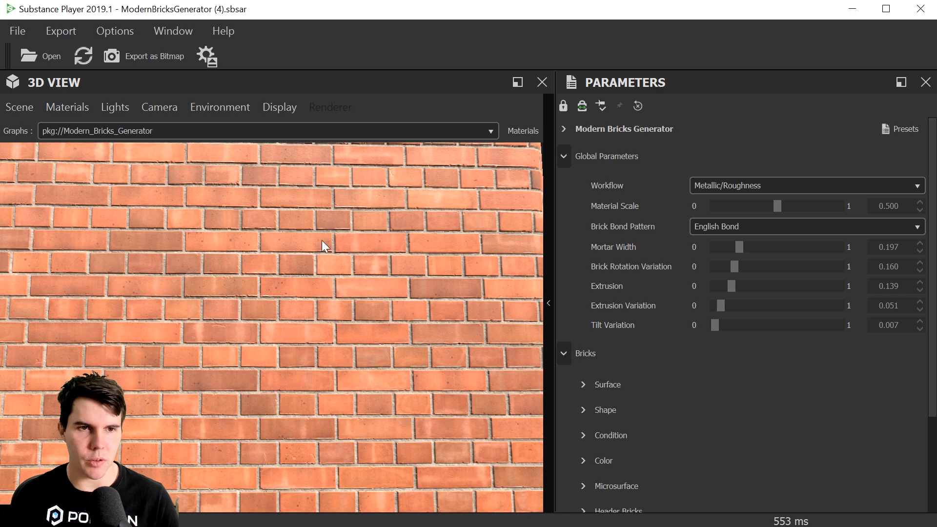
scroll(354, 249, "down", 3)
left_click_drag(322, 287, 297, 326)
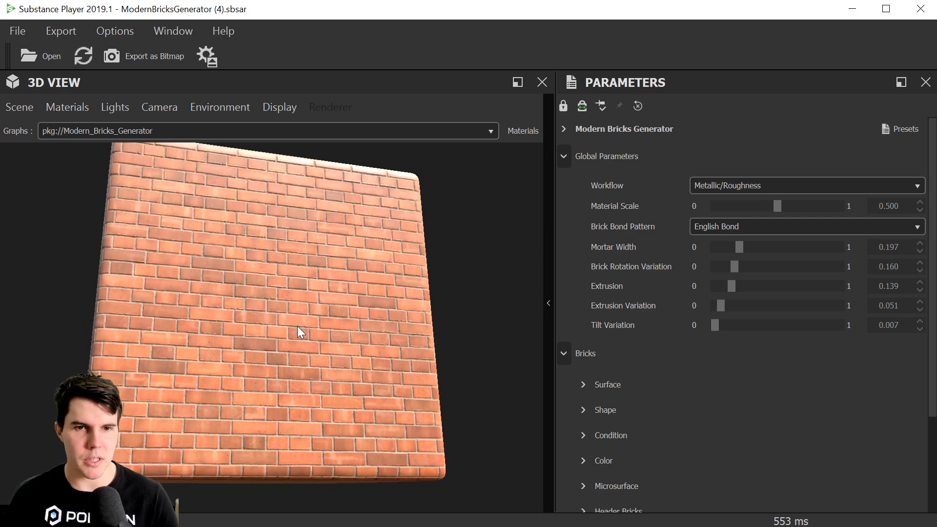
- Collapse the Global Parameters and expand the bricks' Surface settings with a close view of the wall
scroll(298, 327, "up", 3)
left_click(590, 157)
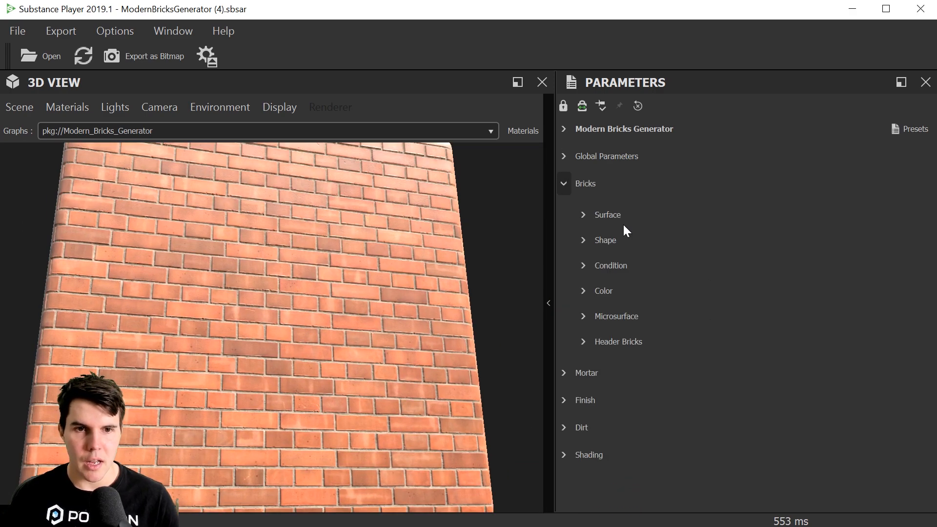
left_click(581, 214)
scroll(347, 327, "up", 6)
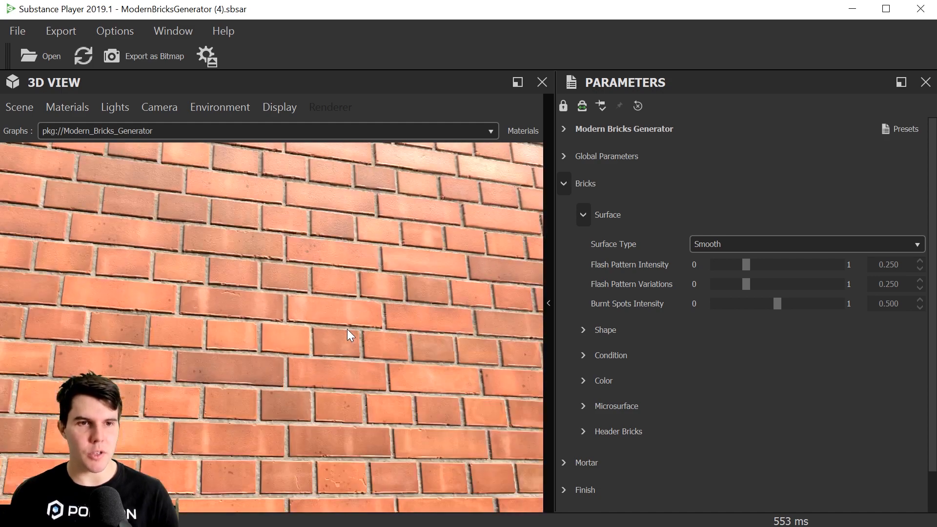
- Set the bricks' Surface Type to Sandfaced and inspect the wall texture from several distances
left_click_drag(360, 301, 191, 258)
left_click(717, 248)
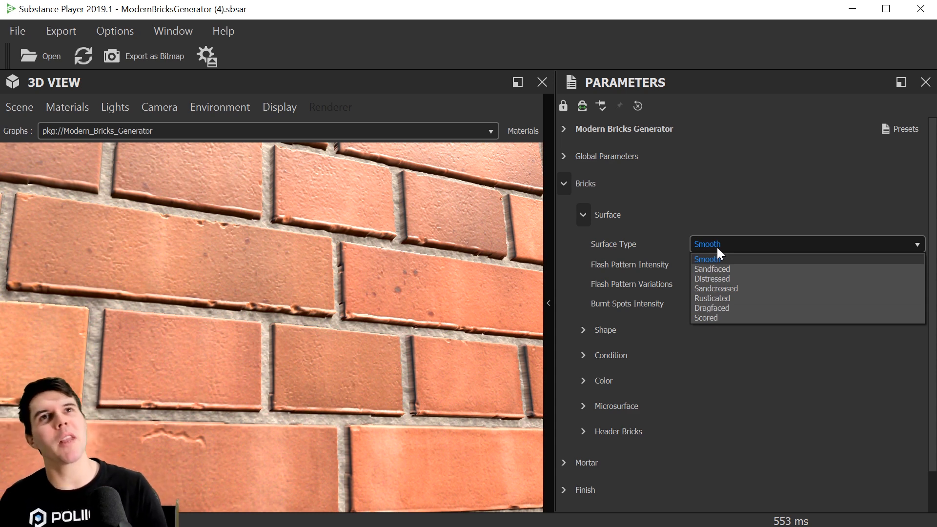
left_click(721, 268)
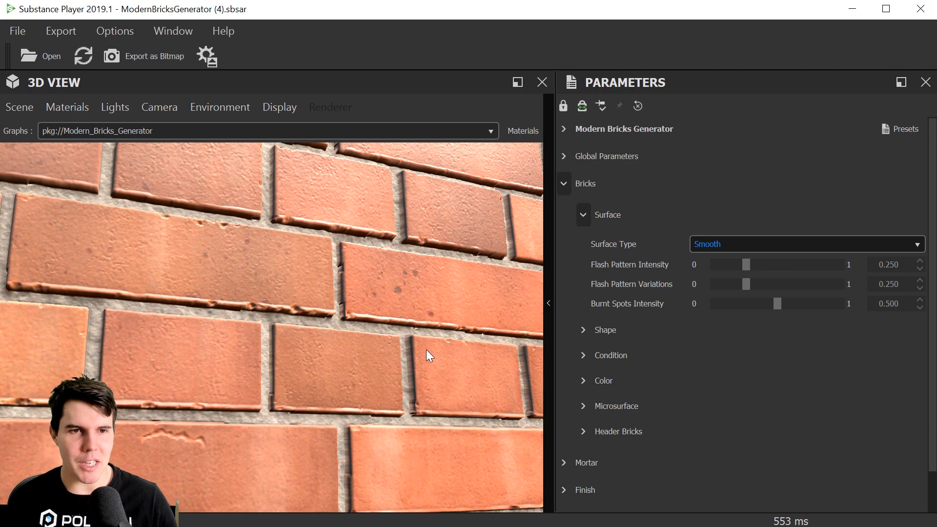
scroll(426, 349, "down", 5)
left_click_drag(426, 350, 344, 327)
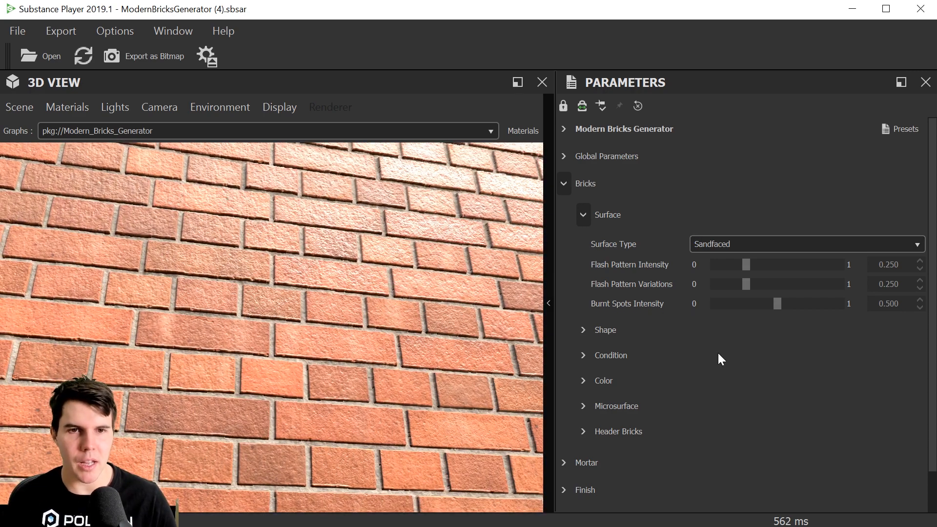
left_click(559, 156)
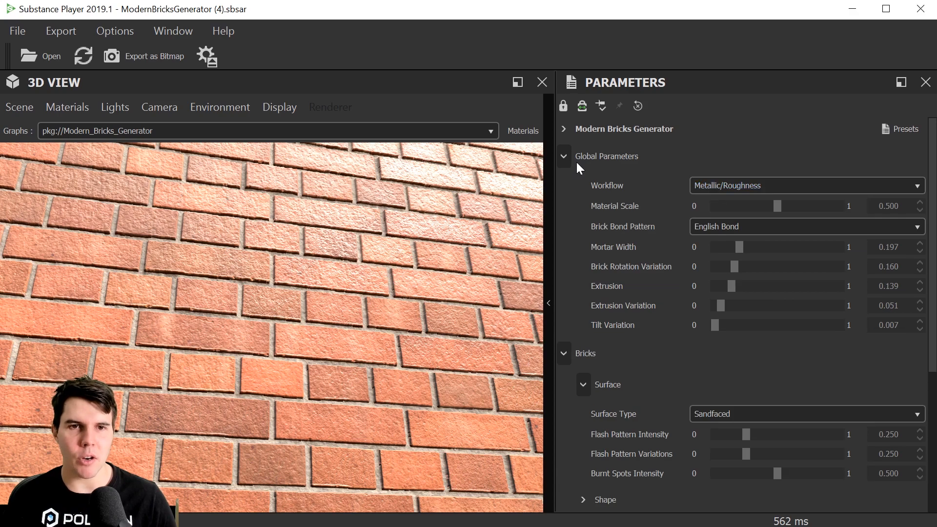
left_click(564, 156)
scroll(359, 335, "up", 6)
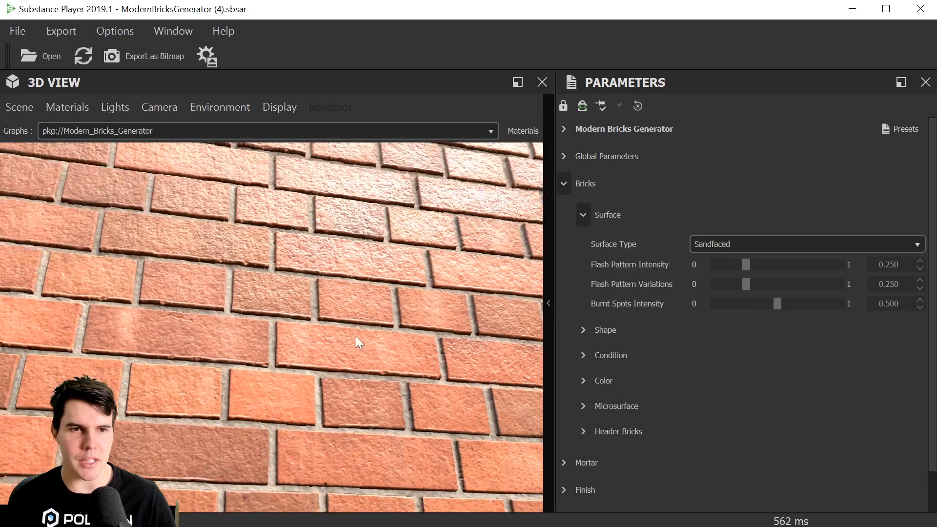
scroll(377, 320, "down", 3)
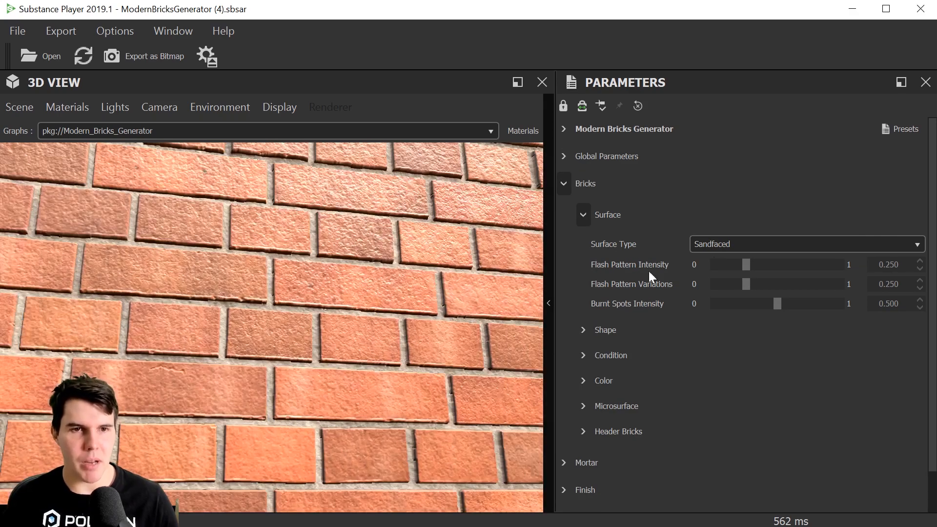
- Set the bricks' Surface Type to Distressed and inspect the wall from the front
left_click(734, 245)
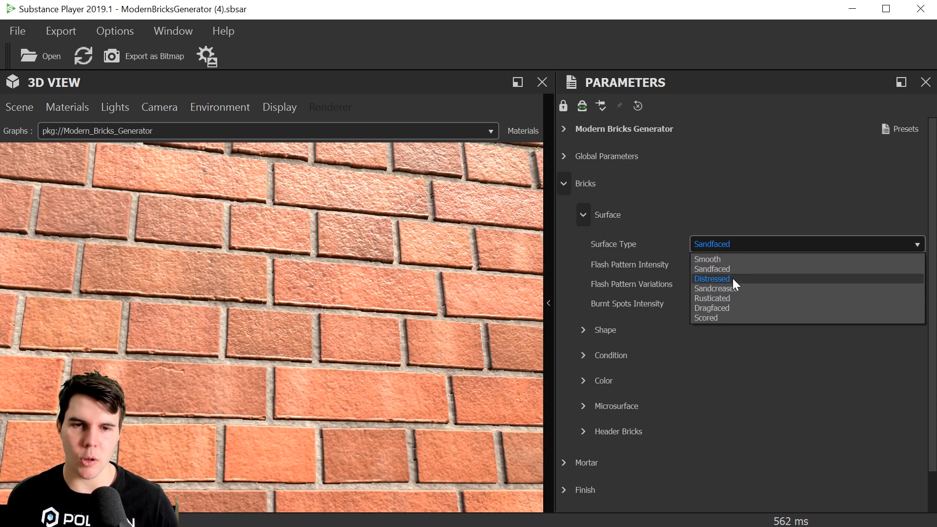
left_click(733, 278)
left_click_drag(406, 329, 390, 364)
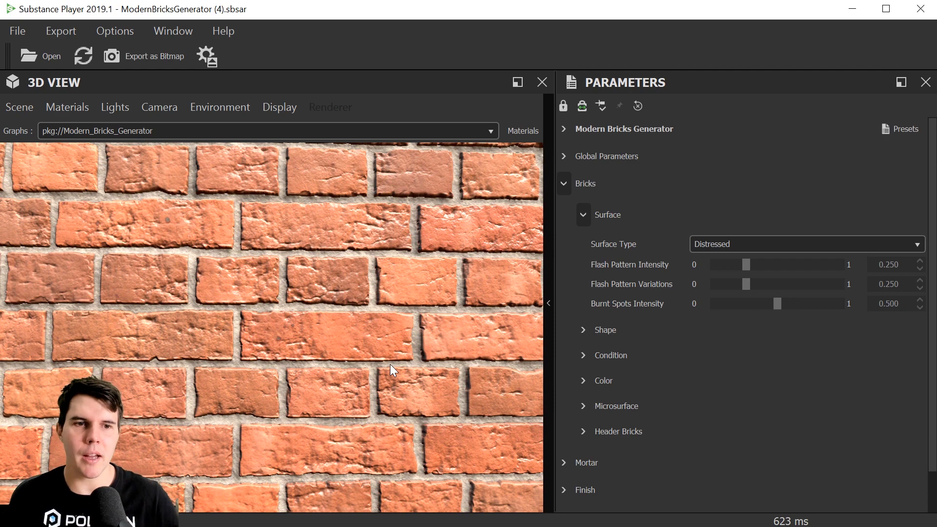
- Preview the Sandcreased, Rusticated, Dragfaced and Scored surface types in turn, inspecting the wall from different angles
left_click(699, 245)
left_click(717, 286)
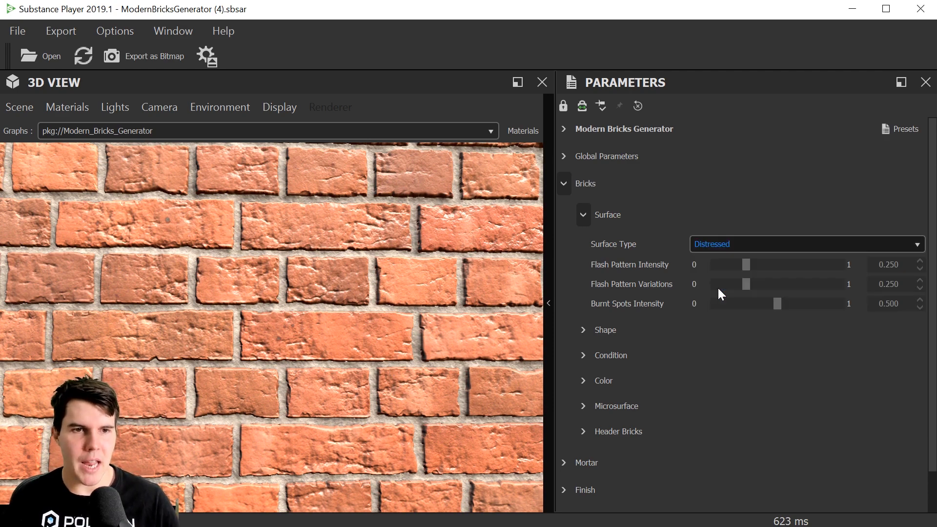
scroll(728, 245, "down", 1)
scroll(728, 245, "down", 1)
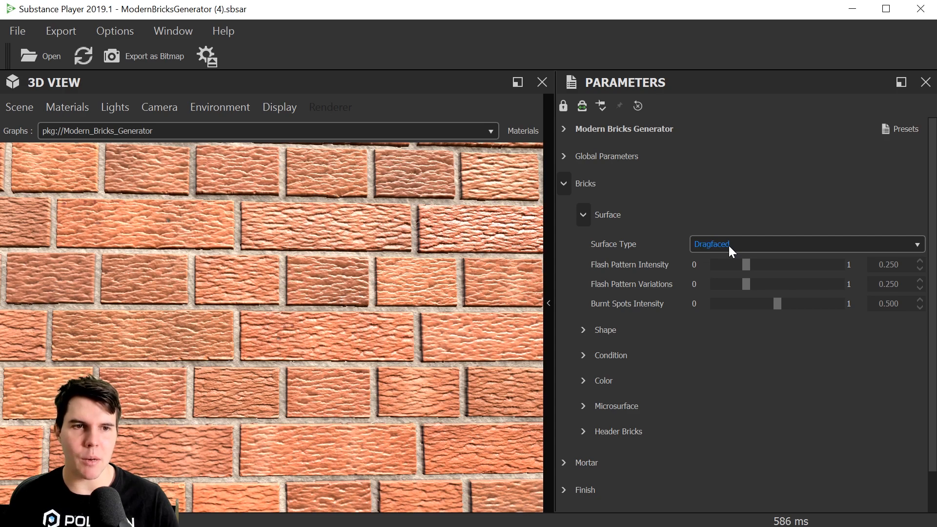
left_click_drag(438, 260, 400, 359)
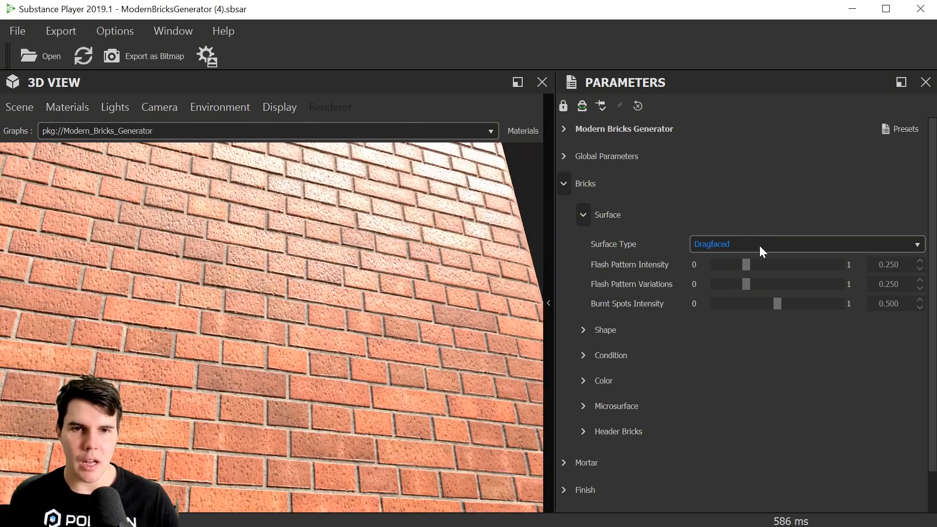
scroll(759, 244, "down", 1)
left_click_drag(413, 298, 388, 350)
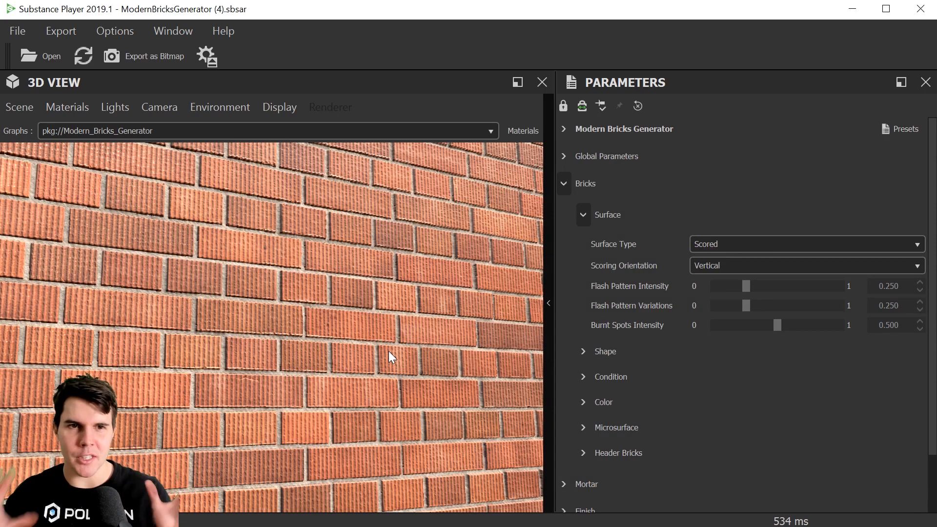
- Set the bricks' Surface Type to Smooth and Flash Pattern Intensity to 0.692, and inspect the flashing on the wall
left_click(734, 244)
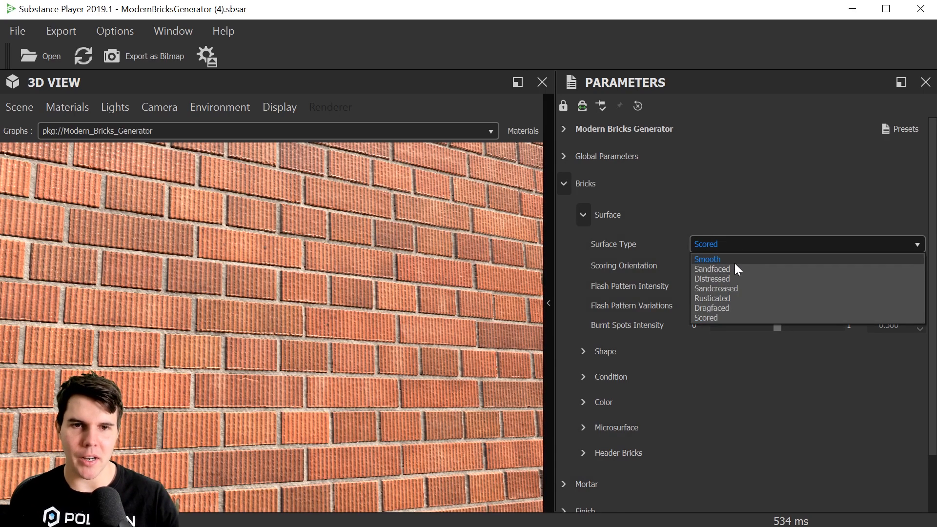
left_click(735, 261)
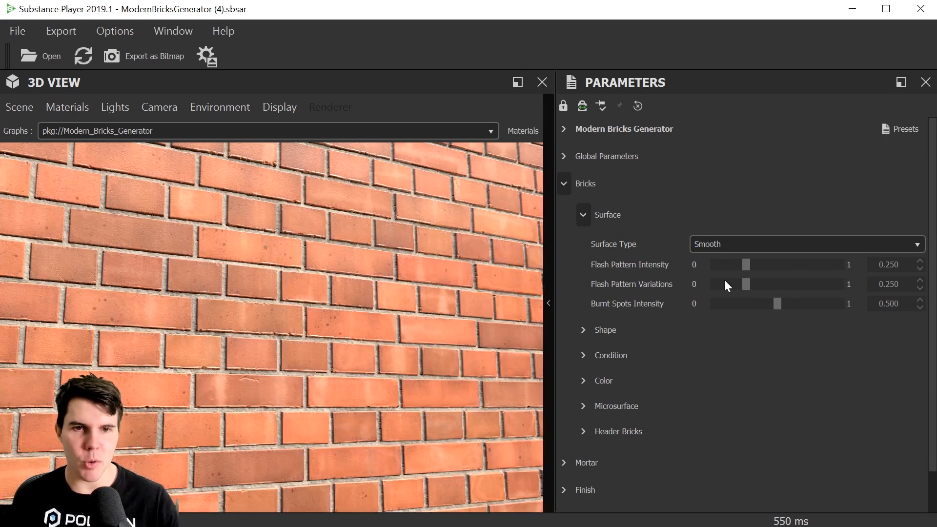
scroll(394, 349, "down", 2)
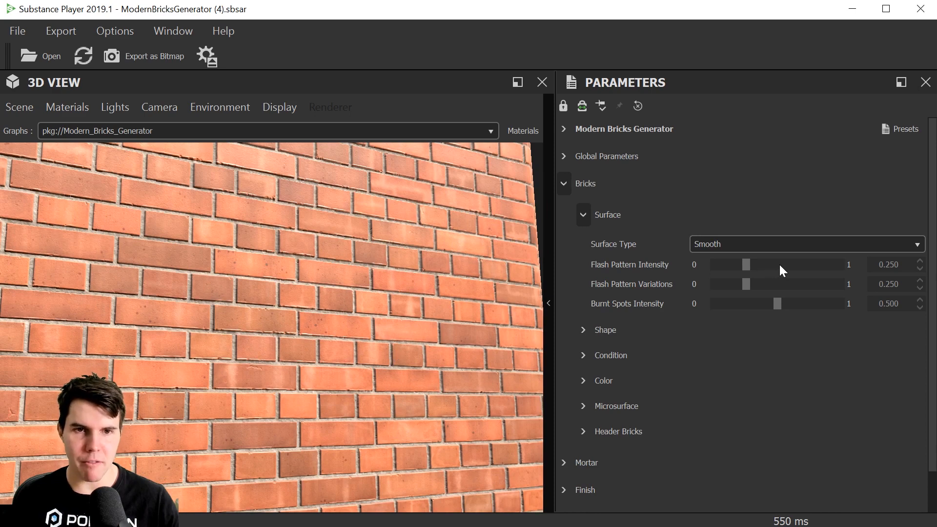
left_click(801, 262)
left_click_drag(417, 324, 300, 368)
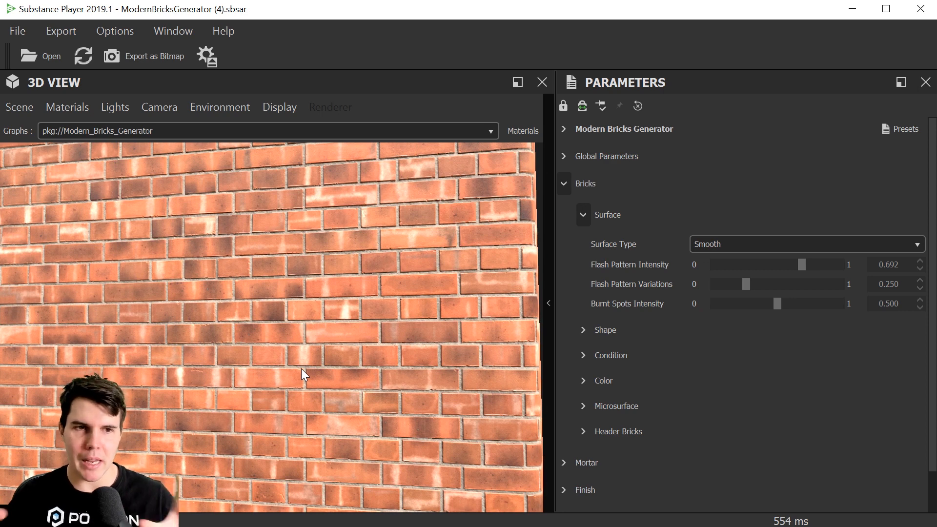
left_click_drag(300, 368, 347, 349)
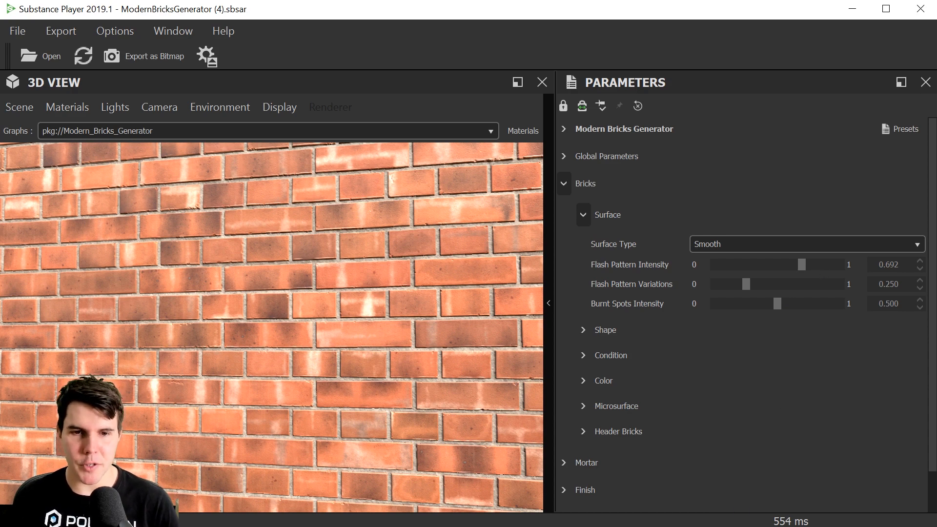
- Switch to the browser and examine the Bowral Dry Pressed and La Paloma brick pages as references for flashing
left_click(780, 526)
left_click(225, 20)
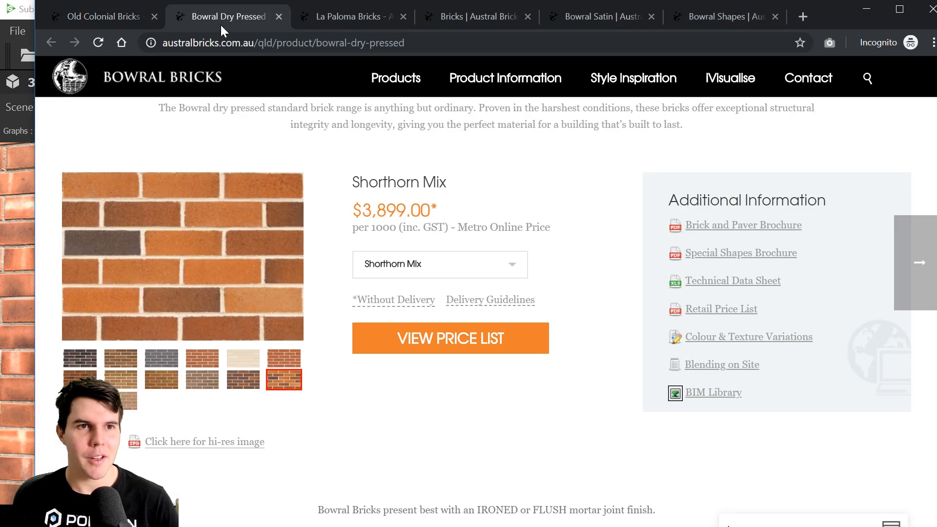
left_click(358, 20)
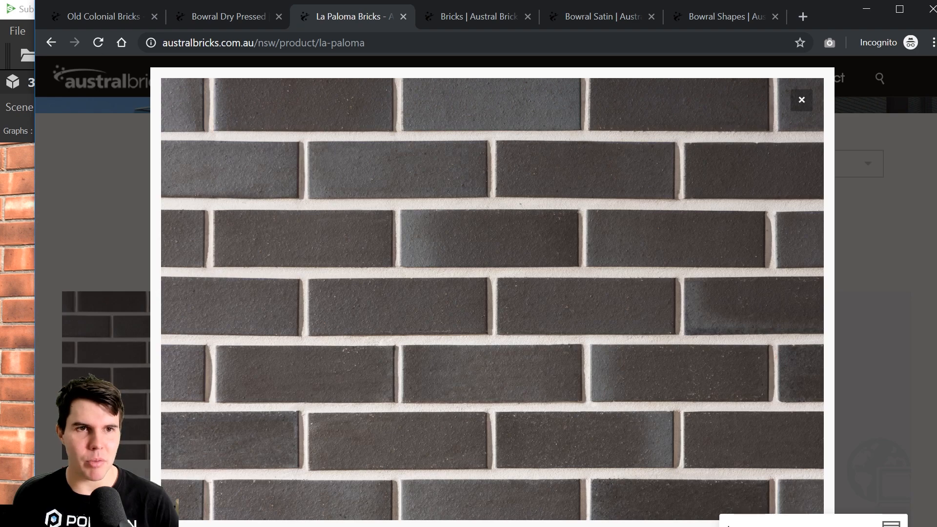
left_click(229, 19)
scroll(186, 177, "up", 10)
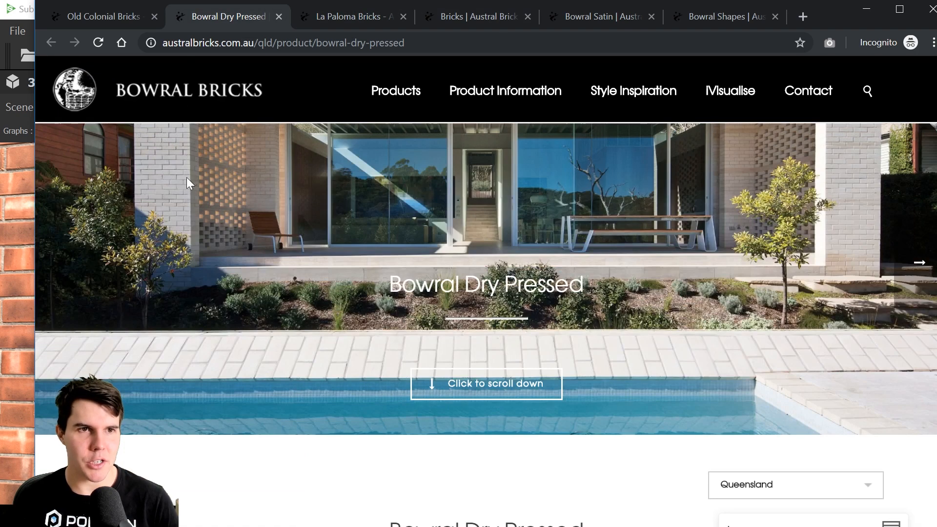
- Look through the Austral Bricks range, Bowral Satin, Bowral Shapes and Old Colonial pages for a flashed brick reference
left_click(449, 20)
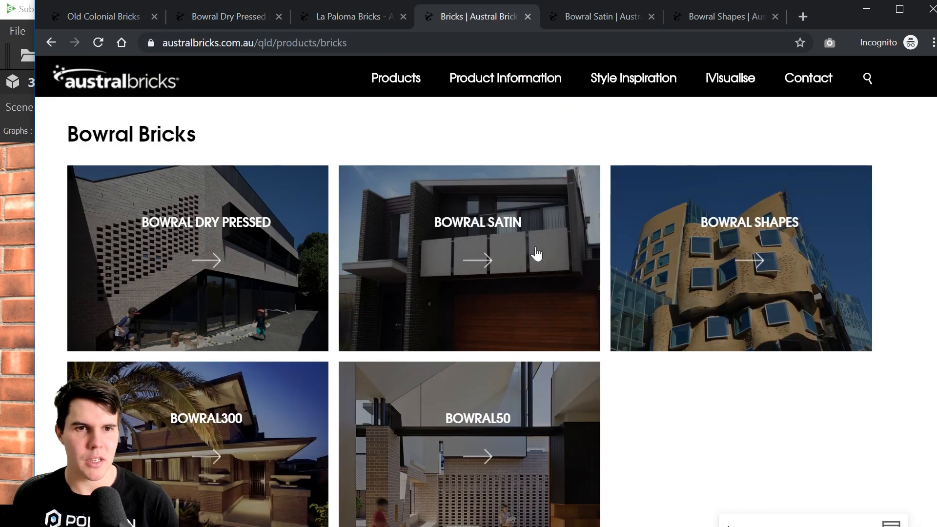
scroll(523, 246, "up", 10)
left_click(592, 19)
scroll(621, 335, "down", 15)
scroll(623, 334, "up", 15)
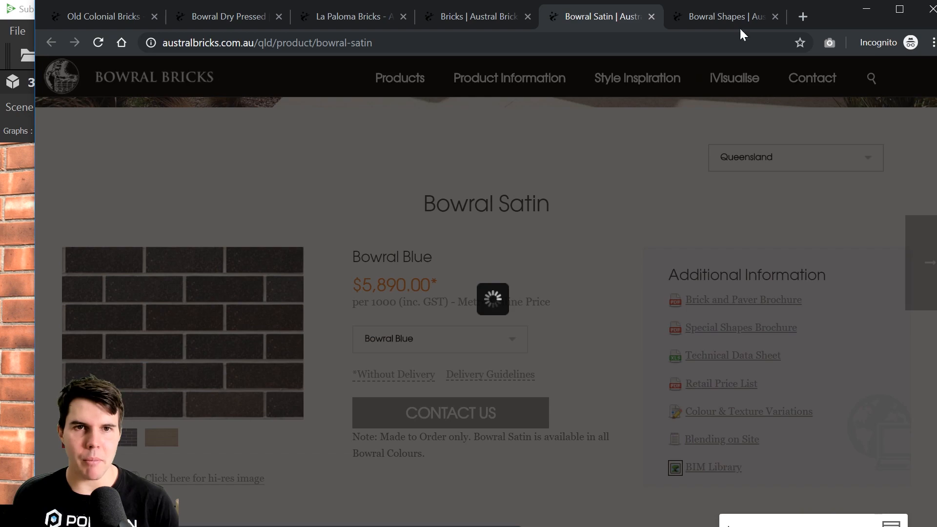
left_click(740, 17)
scroll(458, 366, "down", 10)
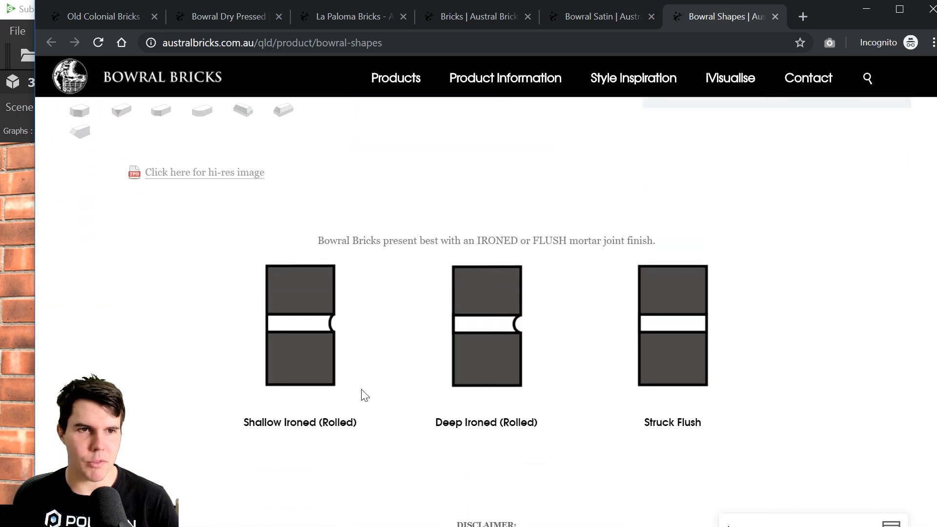
scroll(364, 395, "up", 10)
left_click(95, 16)
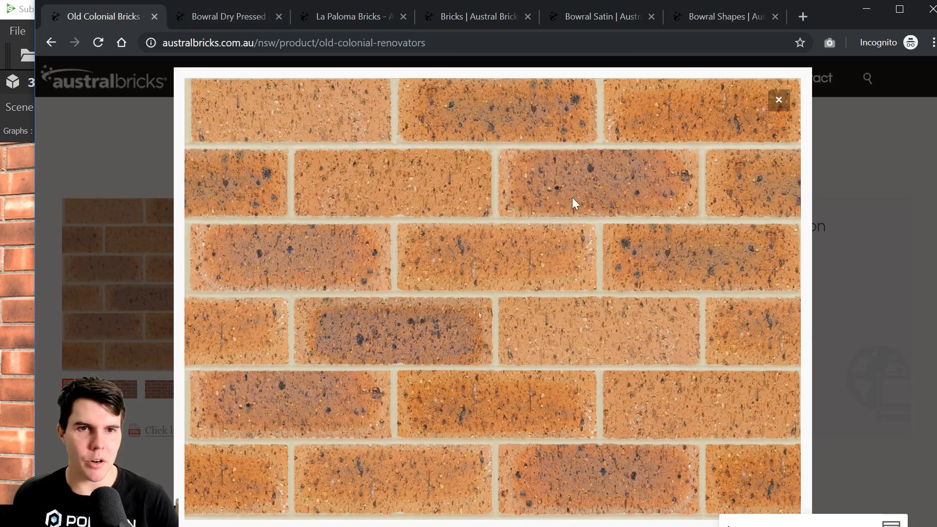
- Return to Substance Player, set Flash Pattern Intensity to 0.562 and Flash Pattern Variations to 1.000, and inspect the wall
left_click(25, 327)
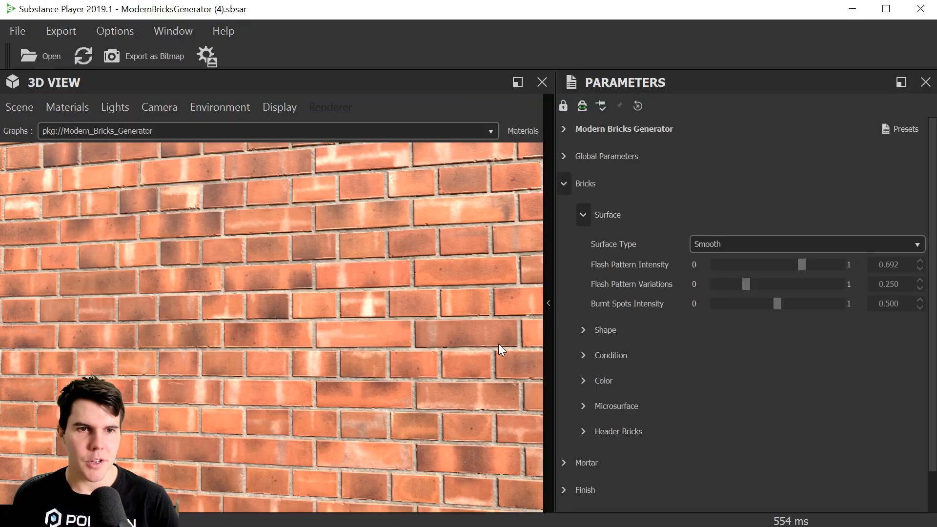
left_click_drag(770, 259, 783, 259)
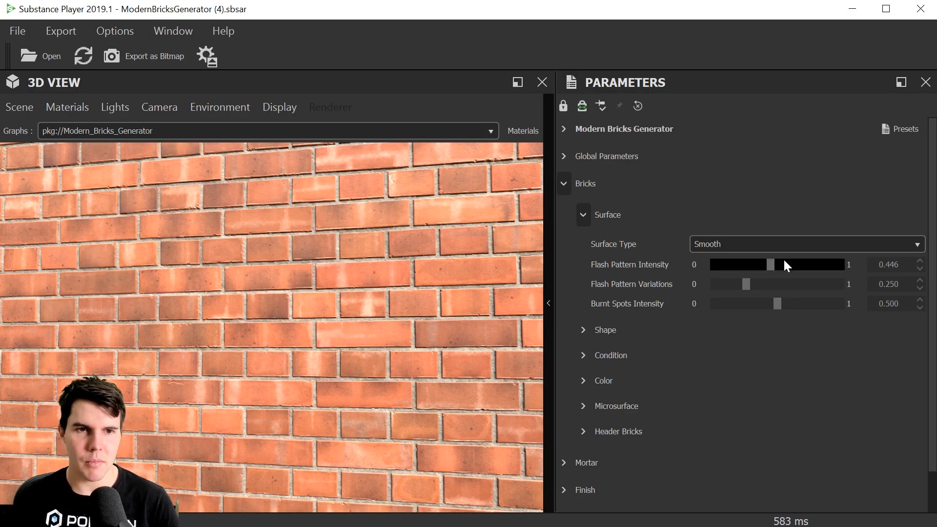
left_click_drag(784, 284, 845, 285)
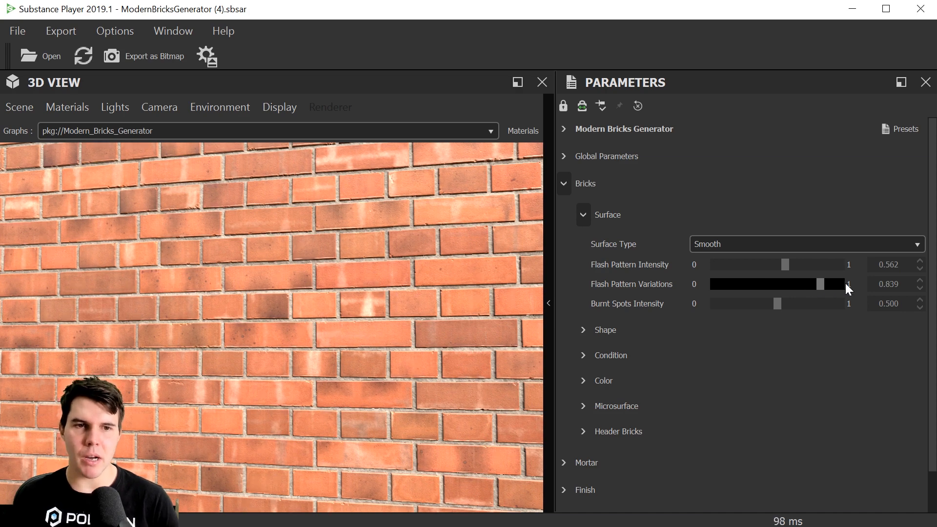
scroll(355, 393, "down", 3)
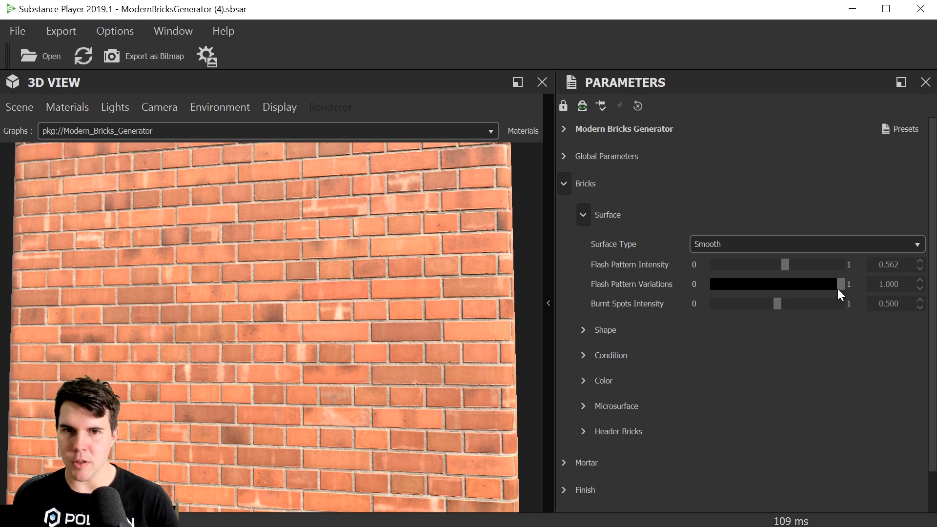
scroll(344, 305, "up", 3)
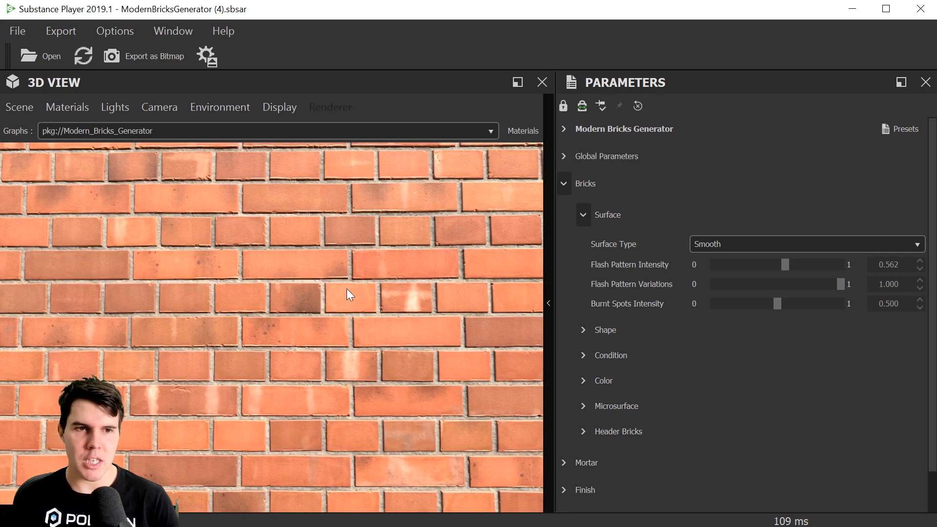
scroll(293, 368, "down", 5)
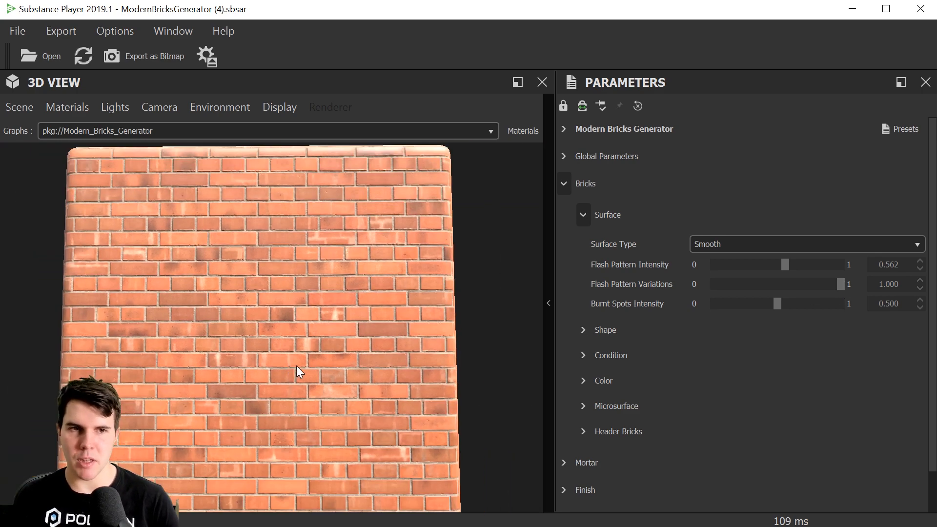
- Set Flash Pattern Variations to 0.046 and examine the brick faces and burnt spots up close
left_click(719, 284)
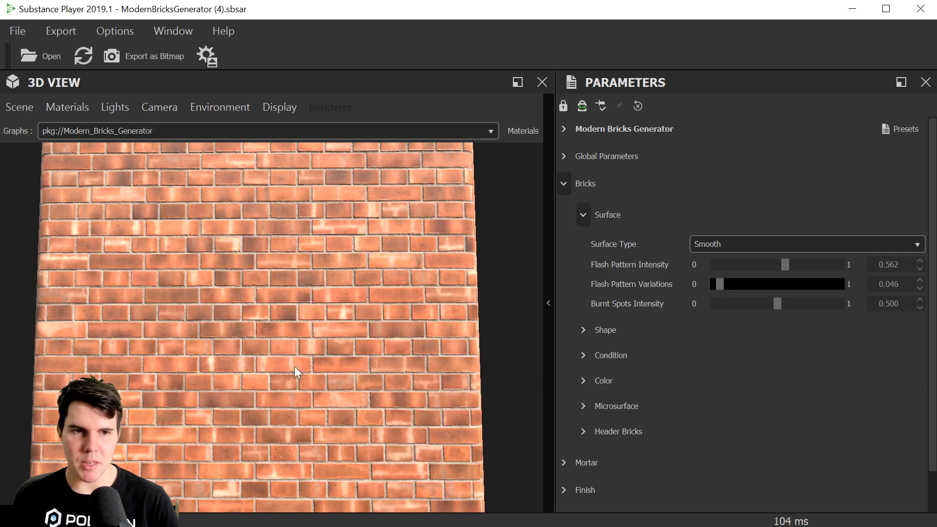
scroll(341, 364, "up", 5)
scroll(265, 355, "up", 3)
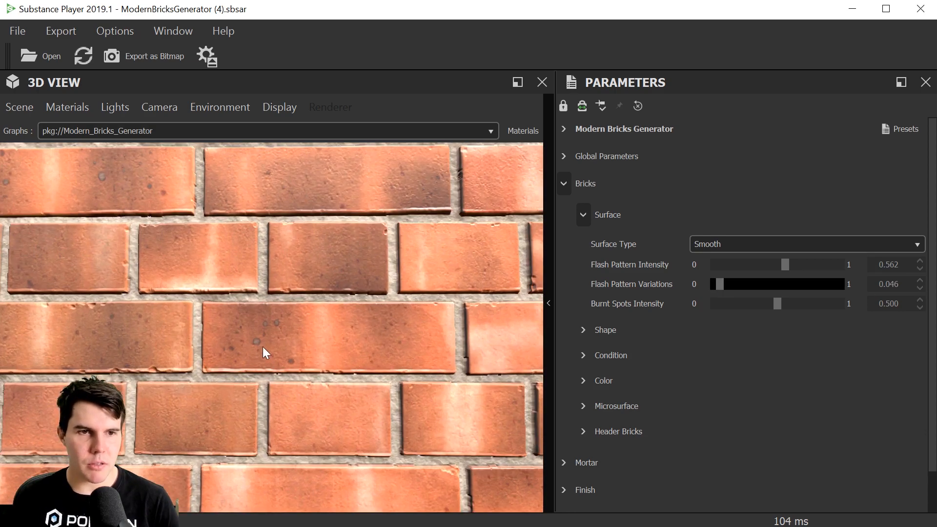
left_click_drag(263, 342, 356, 336)
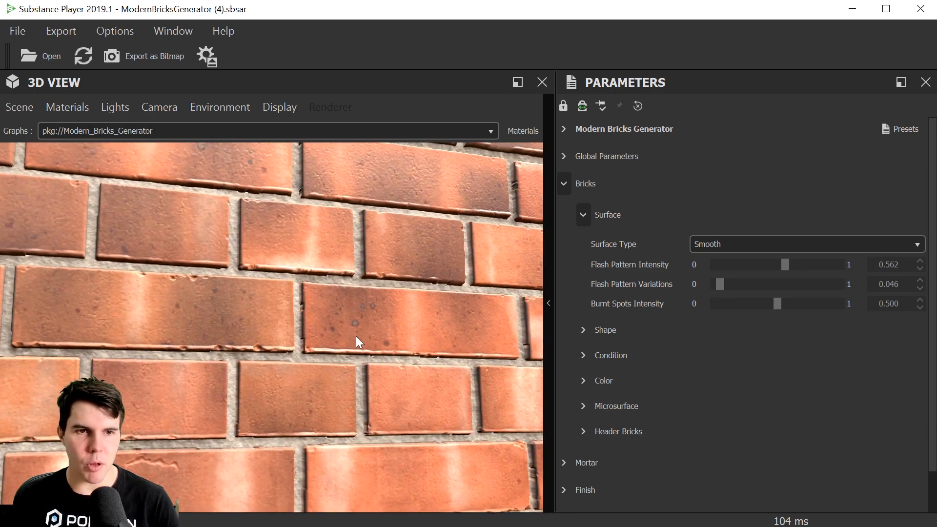
- Set Burnt Spots Intensity to 0.869 and check the spots on the wall from near and far
left_click(824, 303)
left_click_drag(421, 335, 372, 368)
scroll(370, 370, "down", 5)
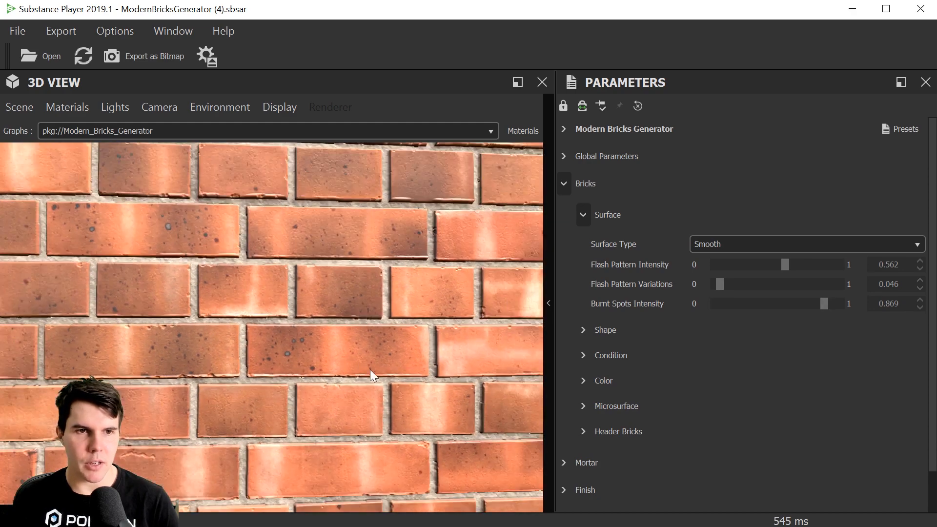
scroll(360, 387, "down", 3)
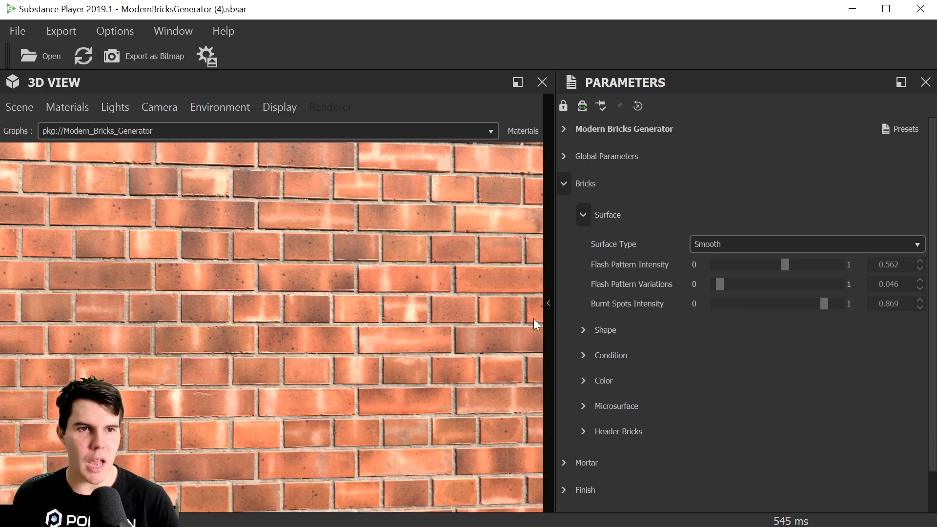
- Set Burnt Spots Intensity to 0.323 and Flash Pattern Intensity to 0.200, and inspect the wall from near and far
left_click(742, 304)
left_click(753, 303)
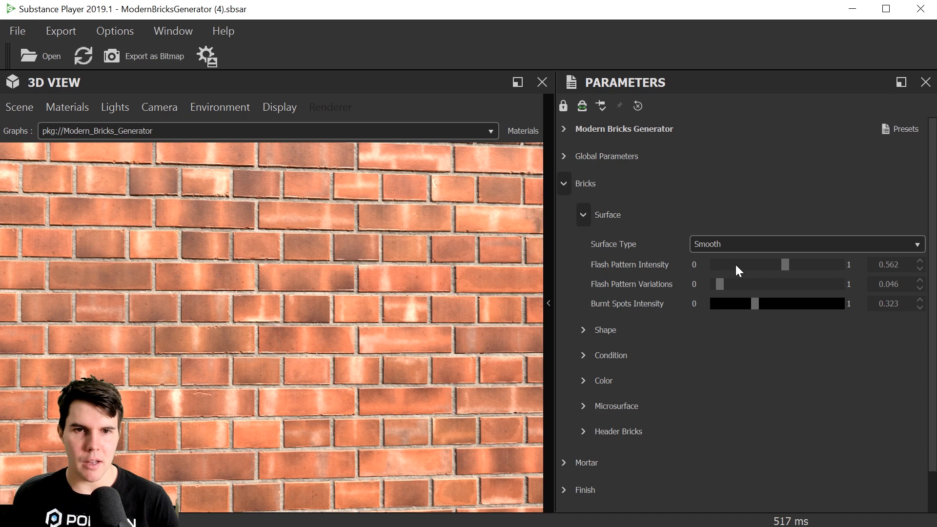
left_click(738, 264)
left_click(737, 265)
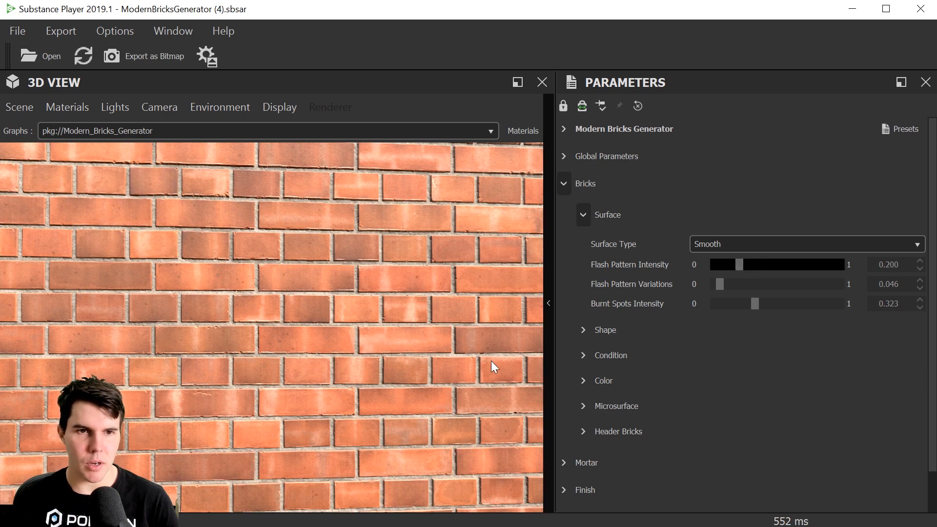
scroll(404, 367, "down", 4)
left_click_drag(404, 367, 383, 337)
scroll(385, 334, "up", 6)
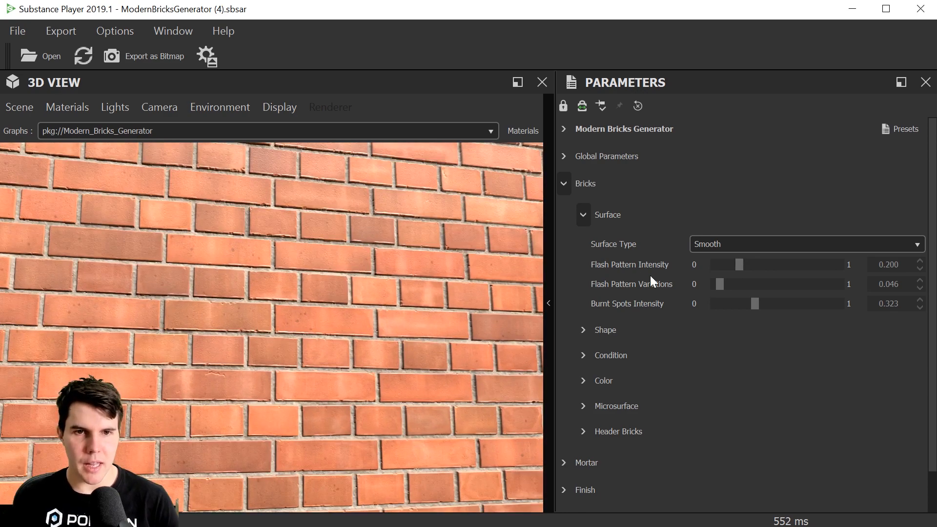
- Change Surface Type to Dragfaced, set Flash Pattern Intensity to 0.323, and examine the brick texture on the wall
left_click(719, 244)
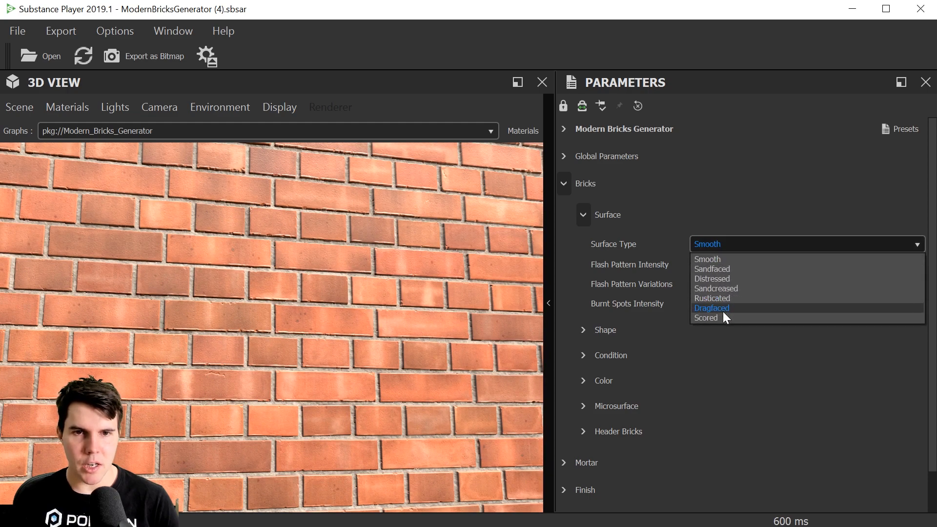
left_click(722, 308)
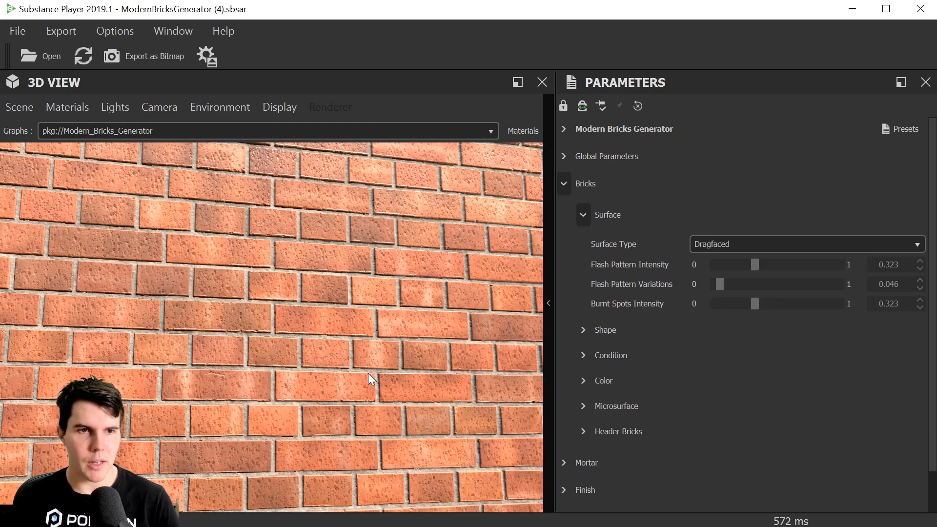
scroll(368, 372, "down", 3)
left_click_drag(364, 375, 350, 409)
scroll(351, 405, "up", 5)
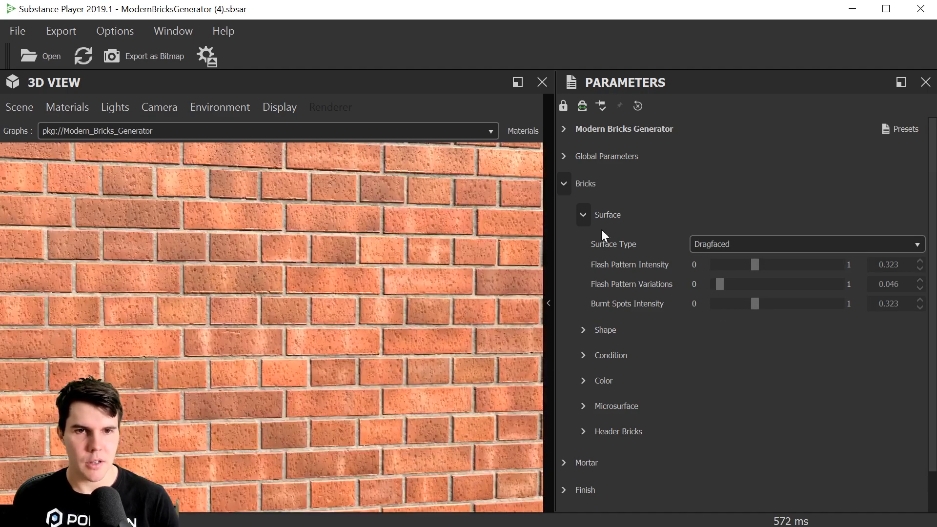
- Open the brick Shape settings in place of Surface, set Edge Roundness to 0.000, and view the edges up close
left_click(580, 215)
left_click(591, 243)
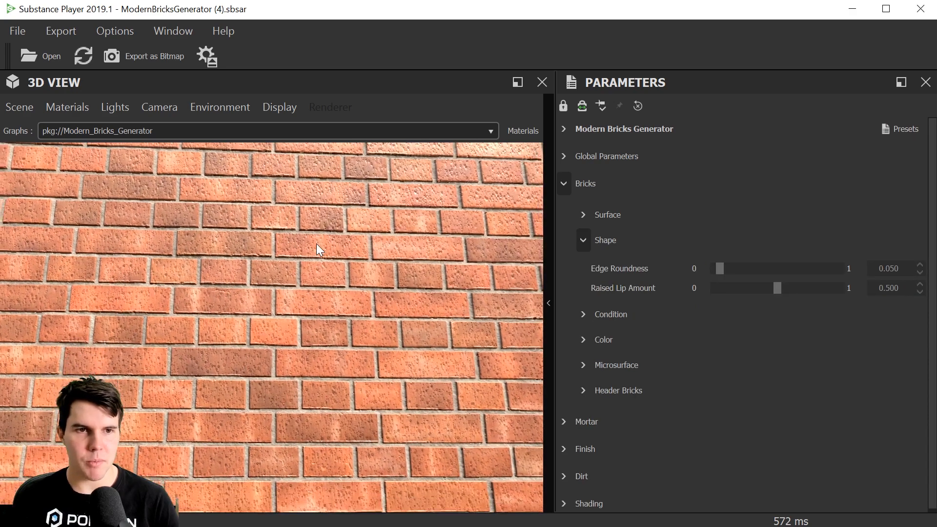
scroll(317, 244, "up", 5)
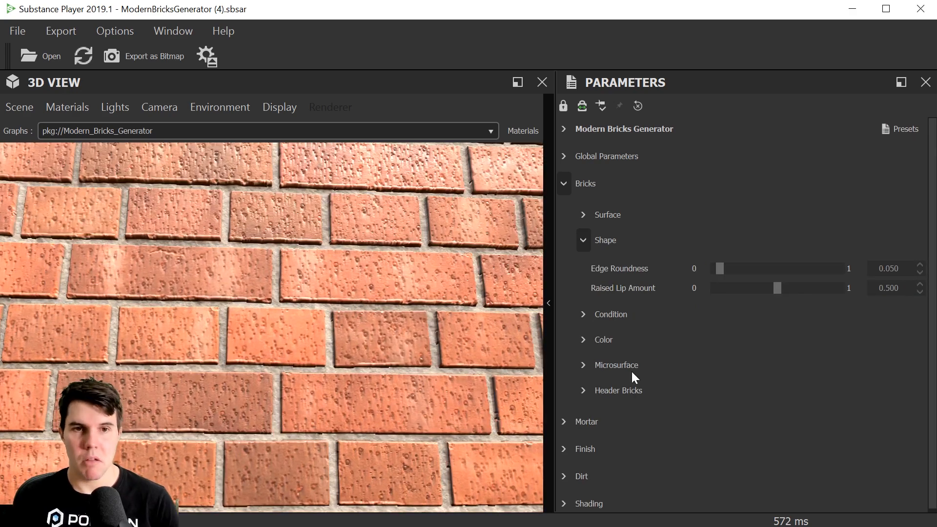
left_click_drag(716, 271, 346, 356)
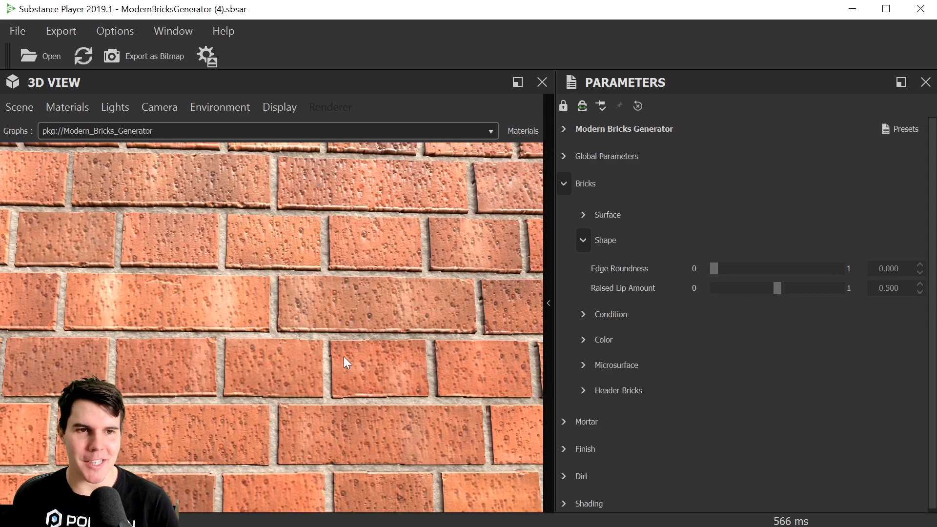
- Try Edge Roundness at 0.492 and inspect the rounded bricks from near and far
left_click_drag(776, 268, 775, 267)
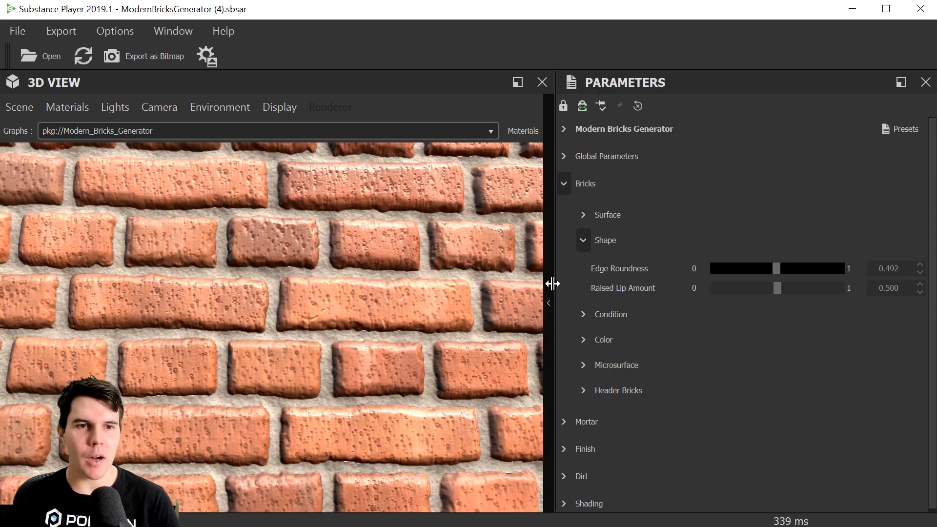
scroll(400, 358, "down", 5)
scroll(400, 358, "up", 4)
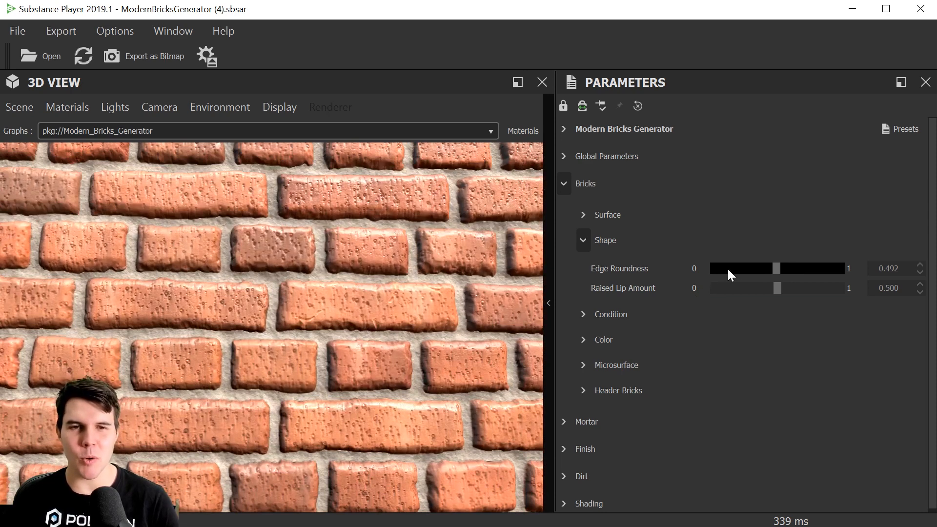
- Set Edge Roundness to 0.008 and examine the raised lip along the brick edges up close
left_click(721, 268)
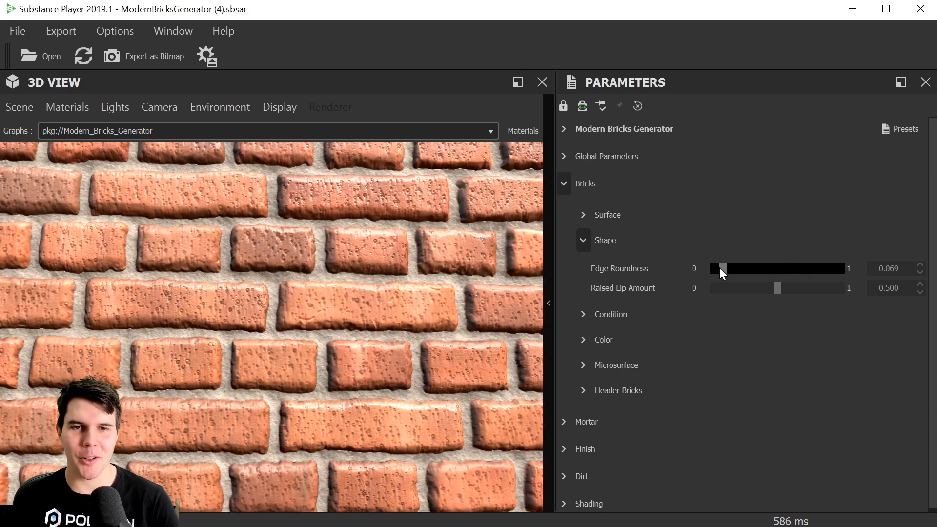
left_click_drag(718, 268, 714, 268)
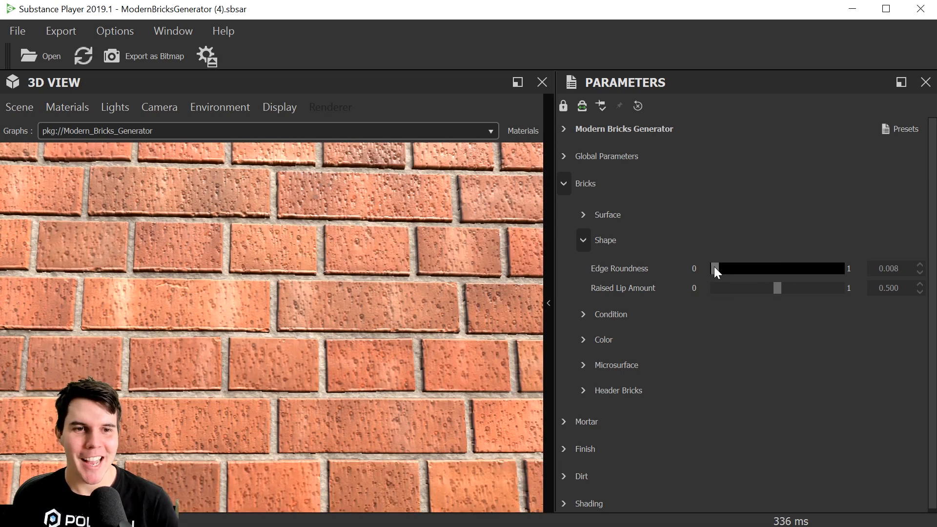
scroll(335, 318, "down", 3)
scroll(366, 309, "up", 3)
scroll(364, 302, "up", 2)
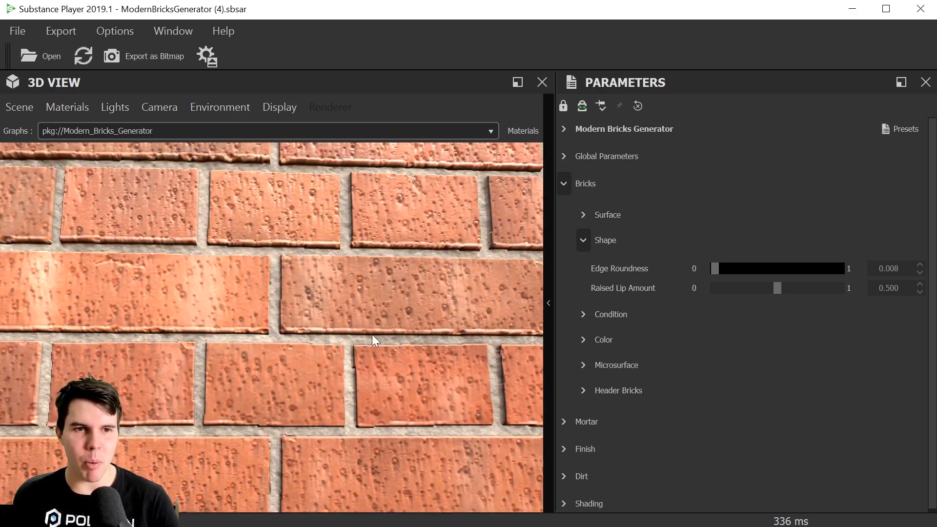
scroll(385, 331, "down", 1)
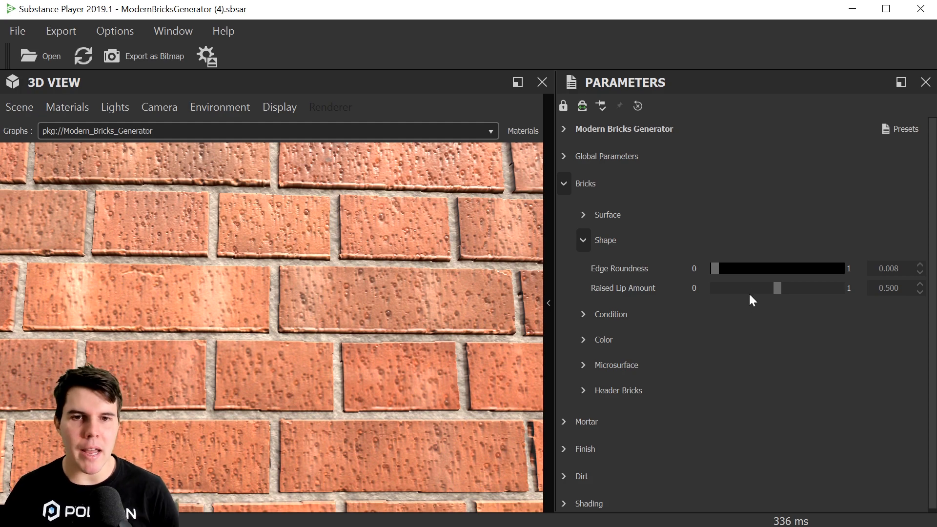
- Set Raised Lip Amount to 0.123 and check the brick edges from several distances and angles
left_click(729, 289)
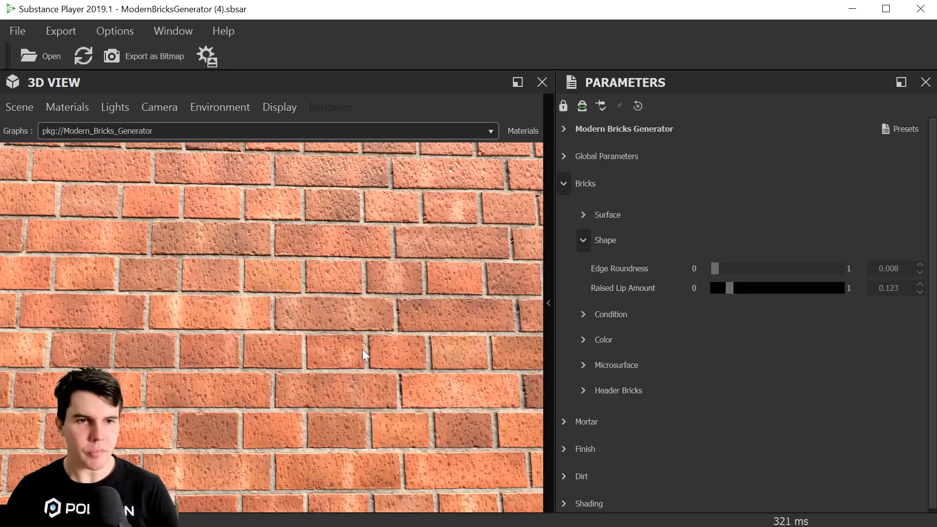
left_click_drag(364, 355, 302, 406)
scroll(302, 390, "up", 5)
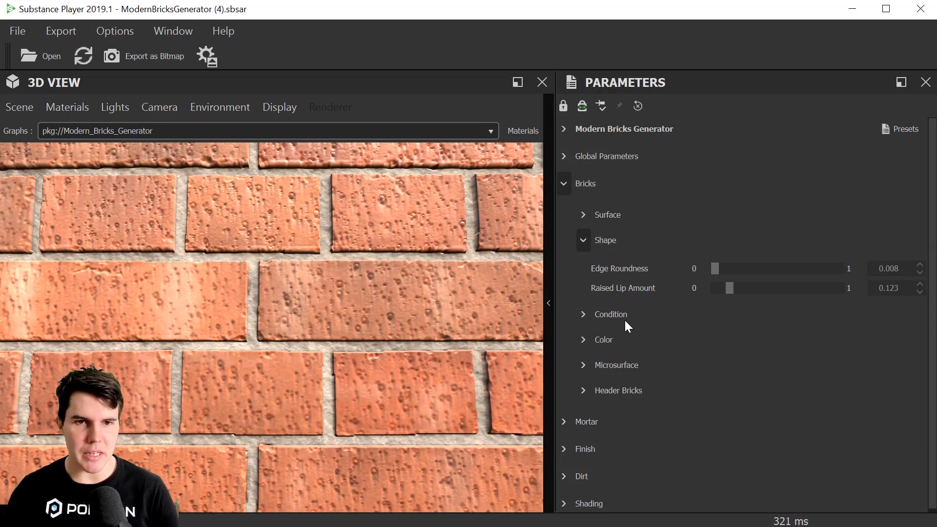
- Open the brick Condition settings, set Edge Chipping to 0.923 and Edge Chipping Variations to 0.869, and inspect the wall
left_click(584, 314)
scroll(621, 361, "down", 1)
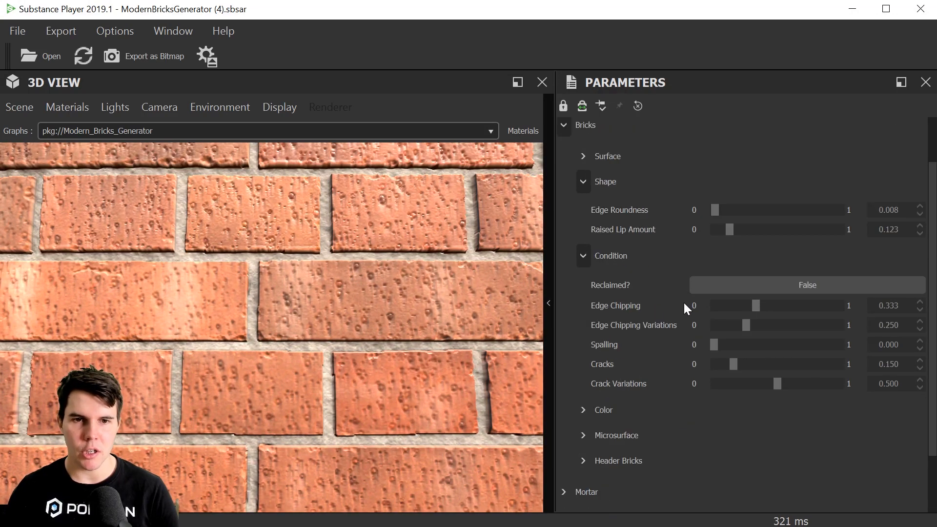
left_click(712, 301)
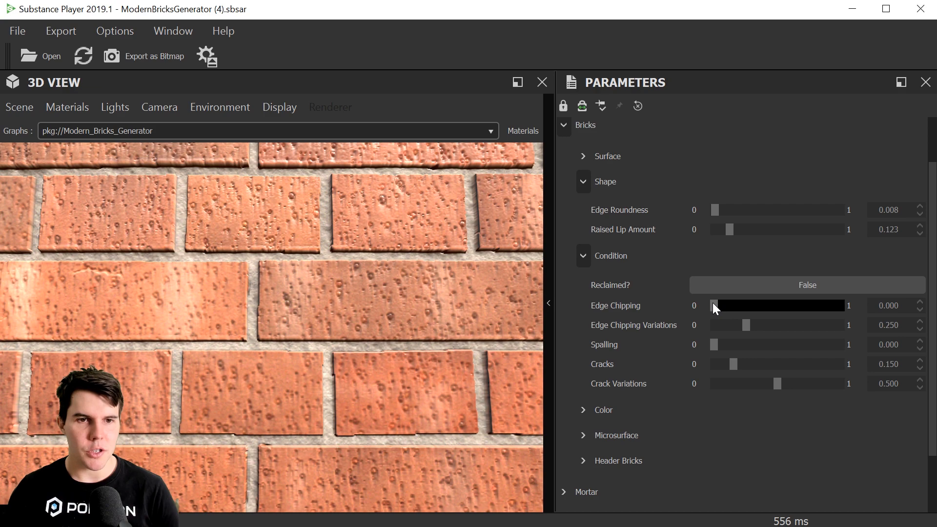
left_click_drag(726, 308, 831, 309)
scroll(426, 318, "down", 3)
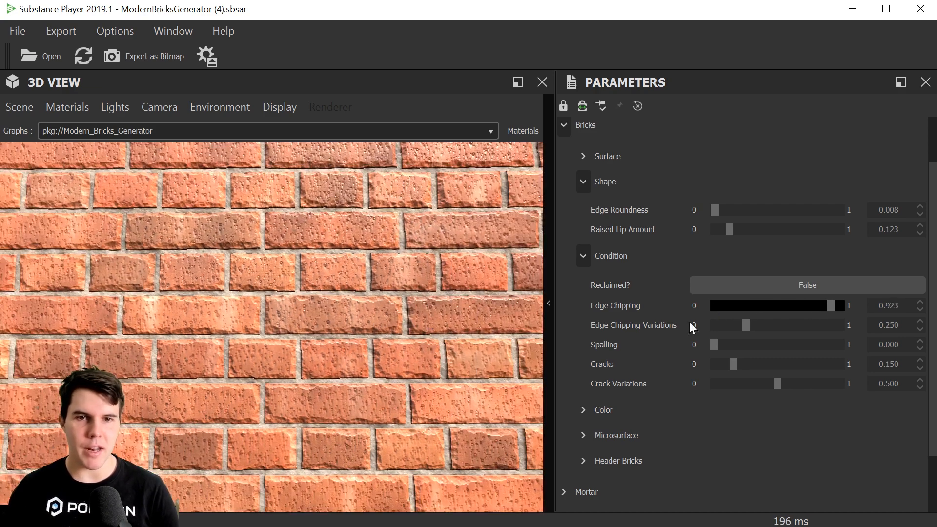
left_click(823, 325)
scroll(390, 346, "down", 1)
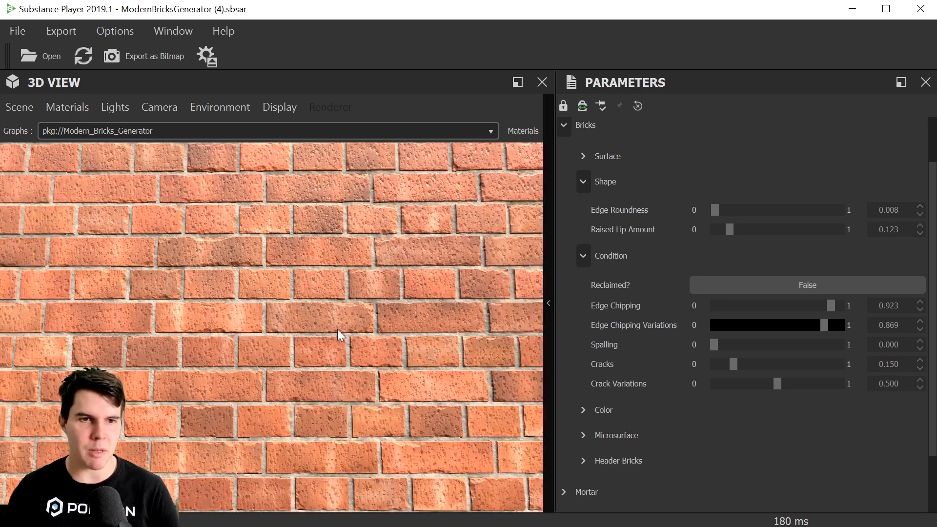
- Set Edge Chipping to 0.031 and Edge Chipping Variations to 0.185, and look at the bricks more closely
left_click(716, 303)
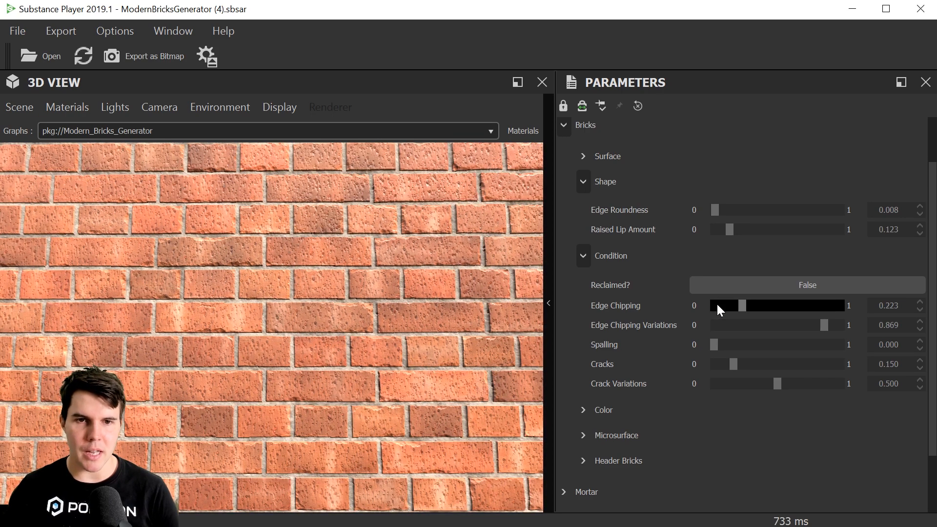
left_click(737, 325)
scroll(362, 346, "up", 2)
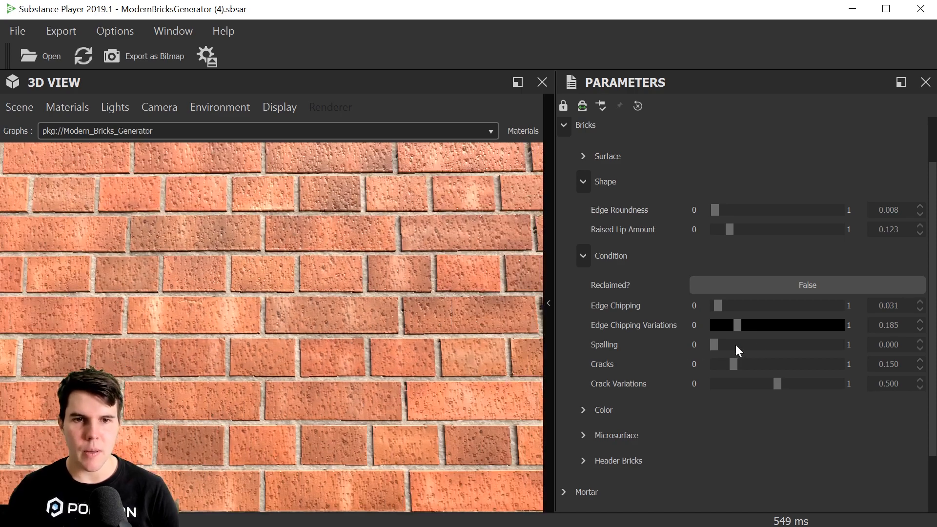
- Try Spalling at 0.438 and then 0.746 to view the broken brick faces across the wall
left_click(768, 345)
scroll(378, 364, "down", 2)
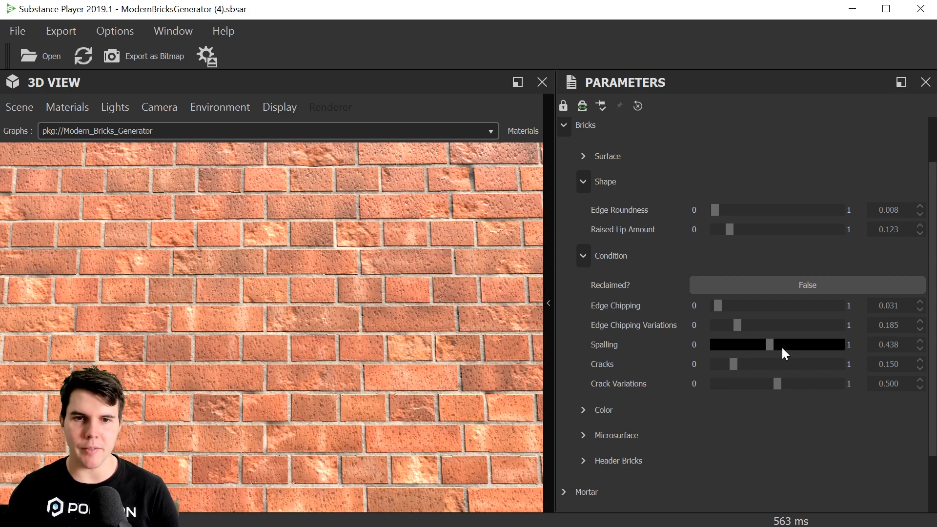
left_click(810, 345)
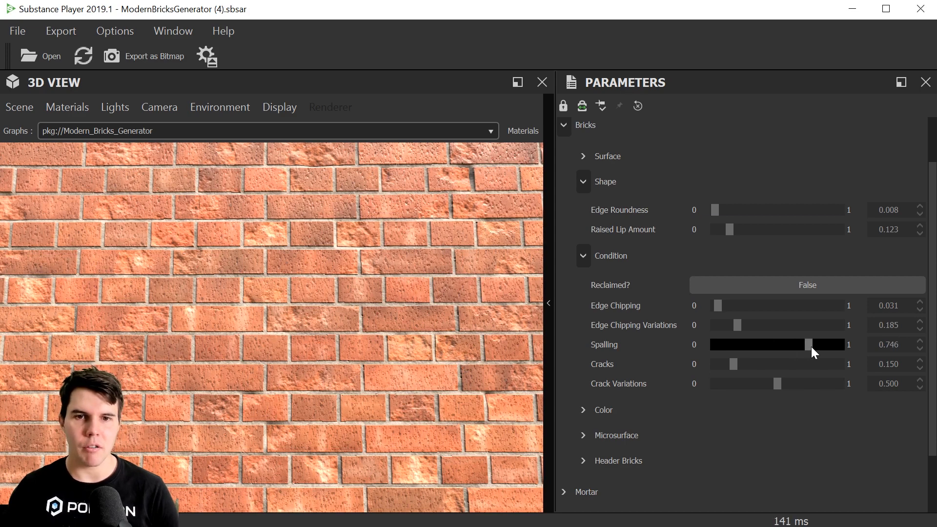
- Lower Spalling to 0.139, inspect the whole wall, and return Spalling to 0.000
left_click_drag(815, 347, 730, 347)
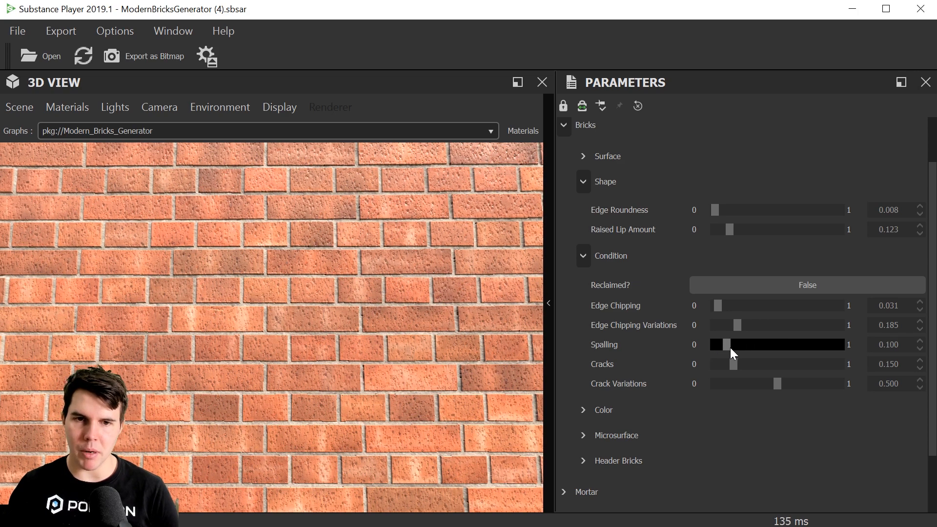
scroll(345, 352, "down", 2)
scroll(345, 353, "up", 2)
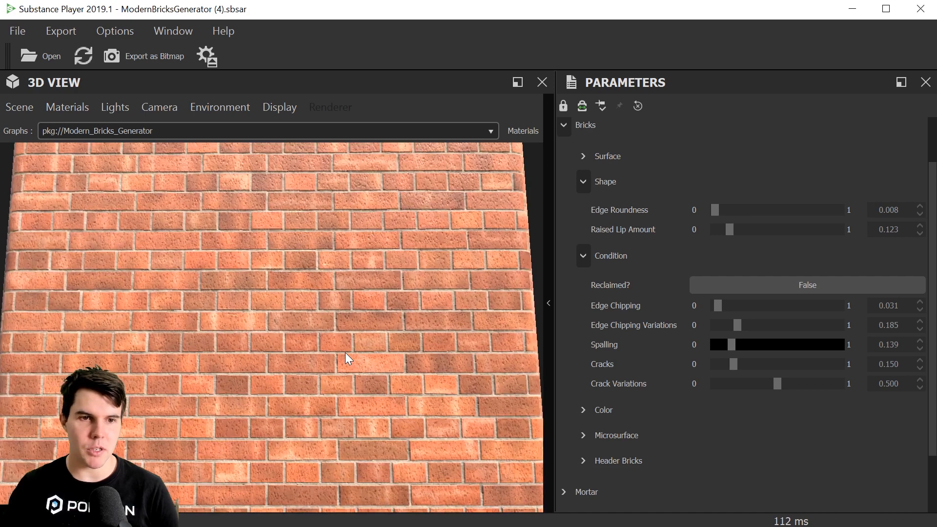
left_click_drag(721, 348, 715, 347)
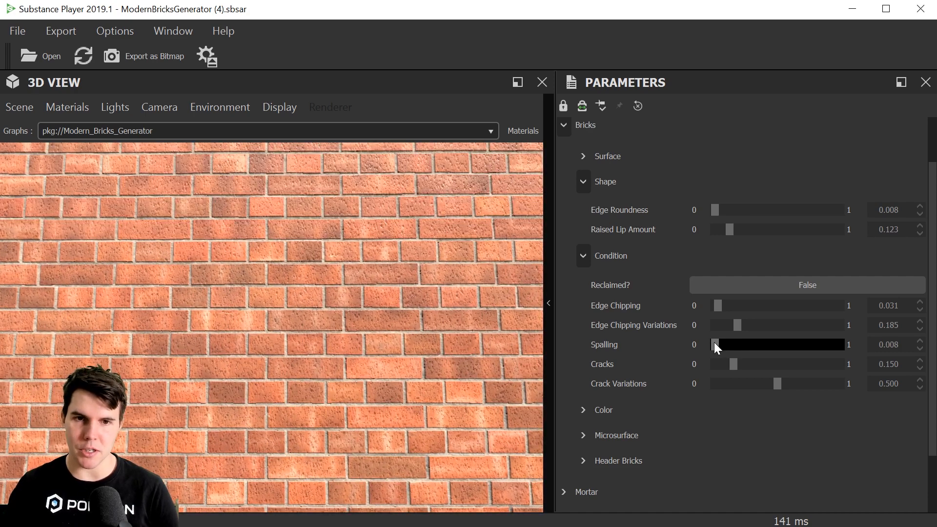
scroll(338, 332, "up", 2)
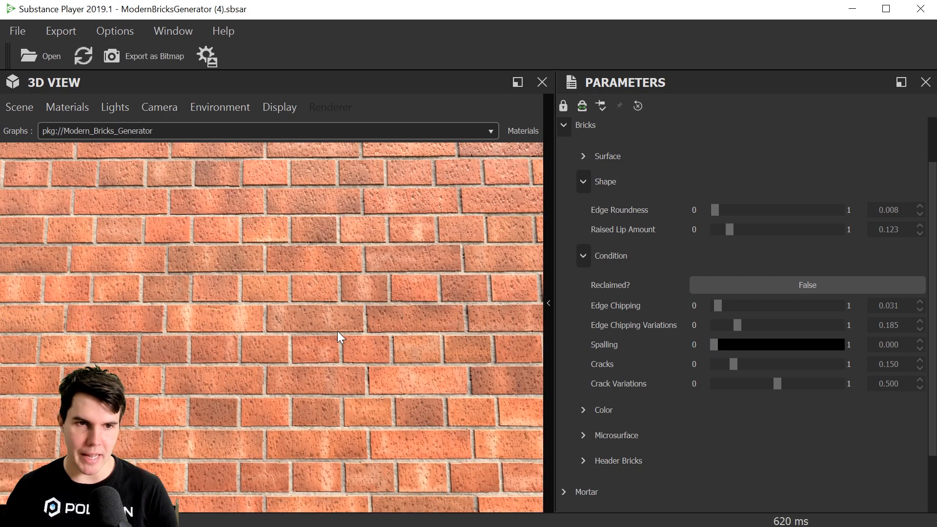
- Set Cracks to 0.770 and Crack Variations to 0.969, and examine the cracked bricks from near and far
left_click(811, 365)
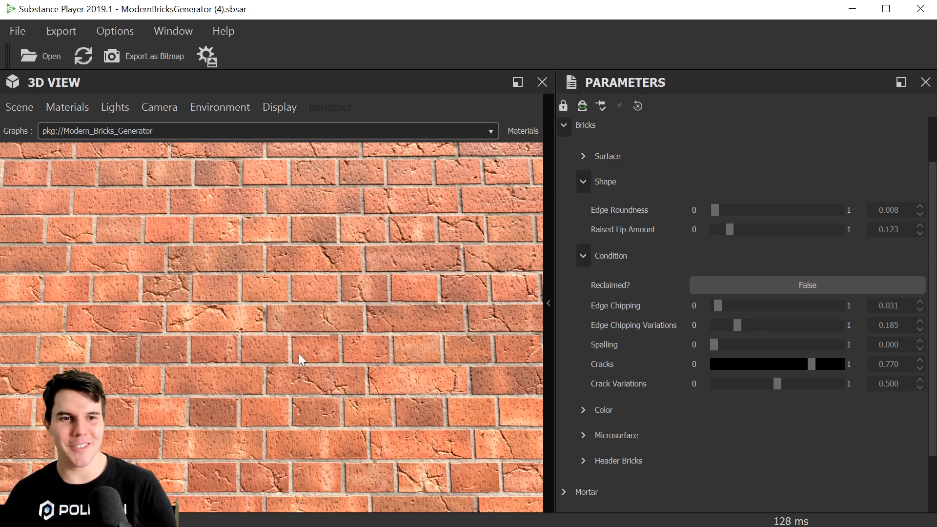
scroll(291, 359, "up", 1)
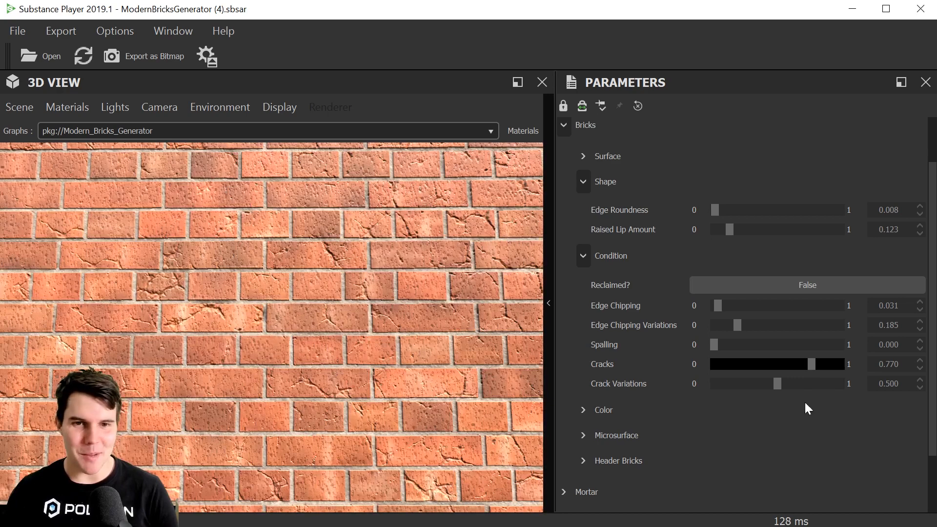
left_click(836, 384)
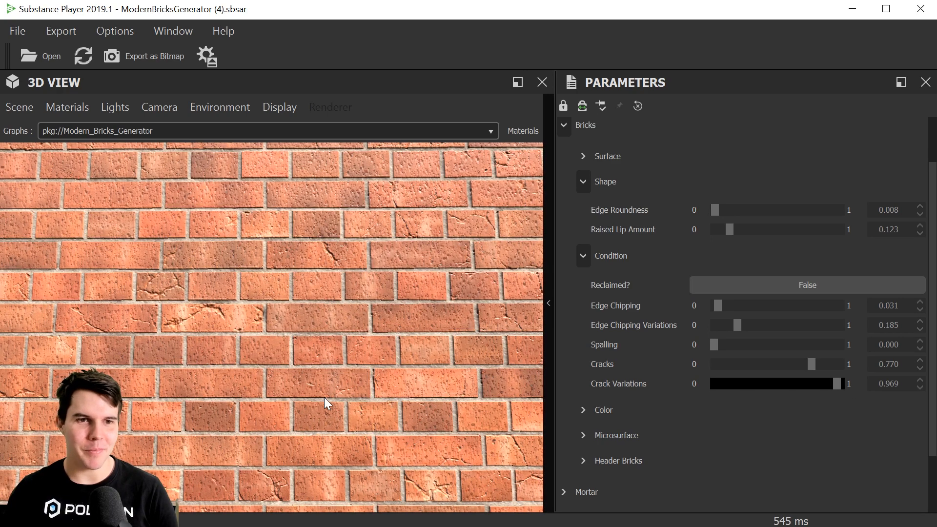
scroll(324, 397, "down", 5)
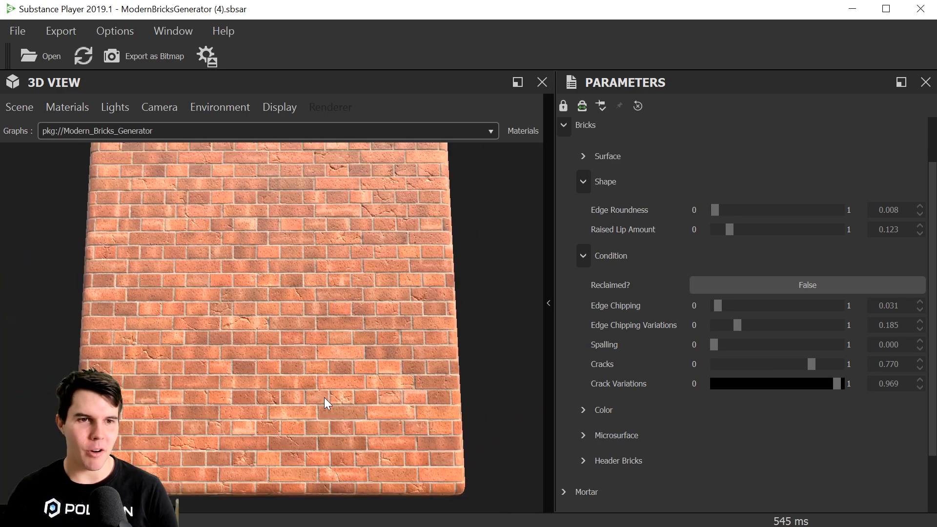
scroll(320, 394, "up", 2)
scroll(315, 398, "up", 2)
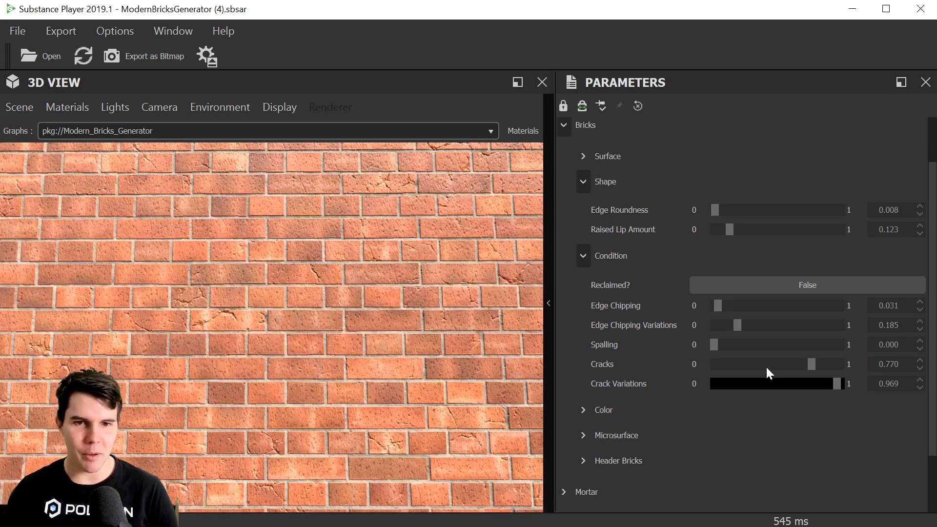
- Lower Cracks to the minimum, collapse the Condition settings, expand the brick Color settings, and inspect the wall
left_click(713, 366)
left_click(583, 257)
left_click(583, 336)
scroll(609, 455, "down", 3)
mouse_move(277, 350)
left_mouse_down()
mouse_move(302, 327)
mouse_move(274, 349)
left_mouse_up()
left_click_drag(415, 326, 403, 329)
- Switch to the browser and view the Old Colonial Renovators Amber Glow brick page as a reference
key("alt+Tab")
left_click(618, 441)
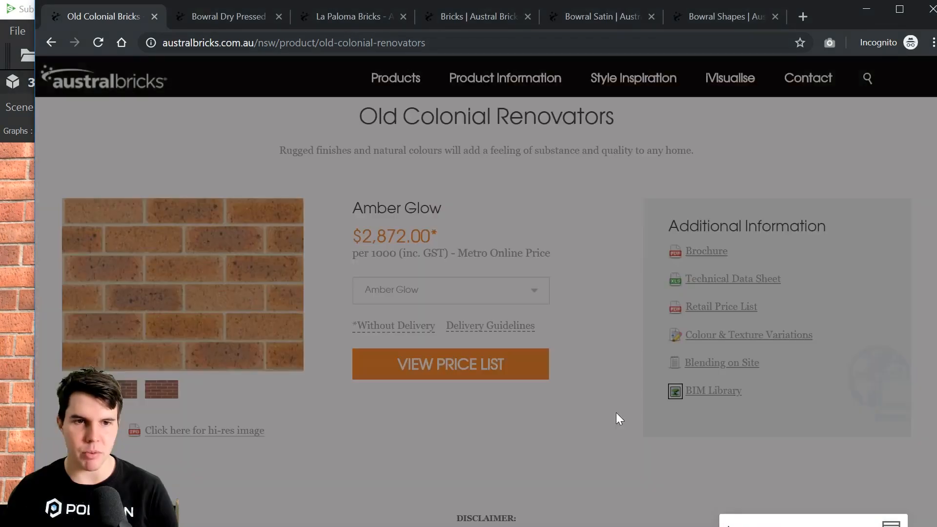
- Enlarge the Amber Glow brick image and resize the browser and Substance Player windows so the reference stays visible beside the parameters
left_click(267, 298)
left_click_drag(36, 234, 538, 279)
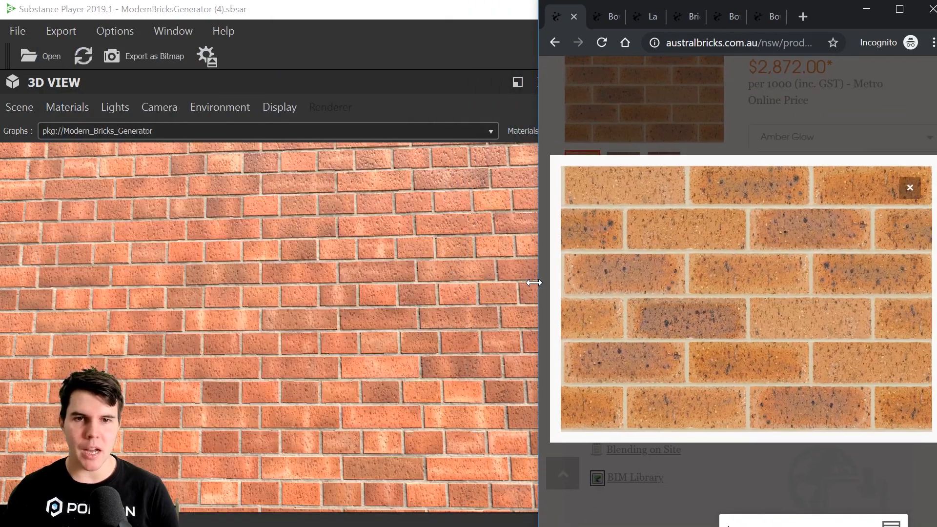
left_click(423, 44)
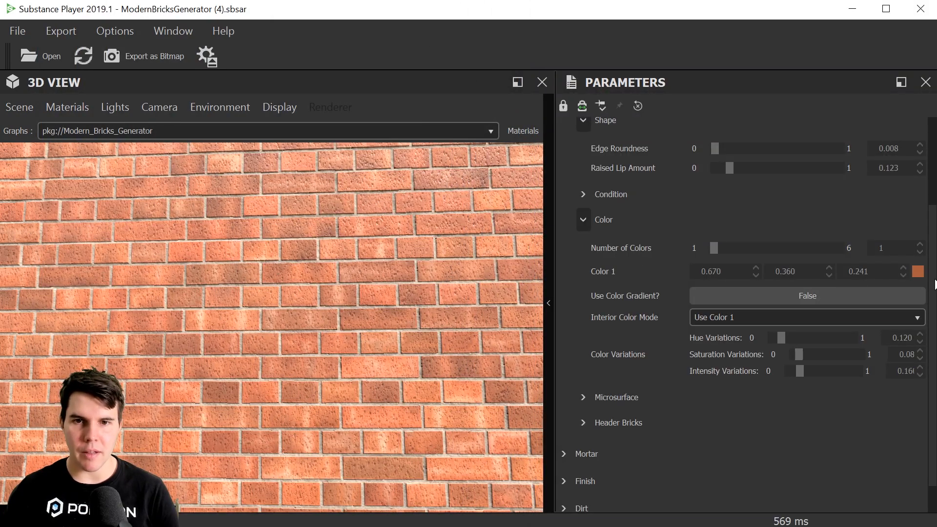
left_click_drag(936, 277, 829, 277)
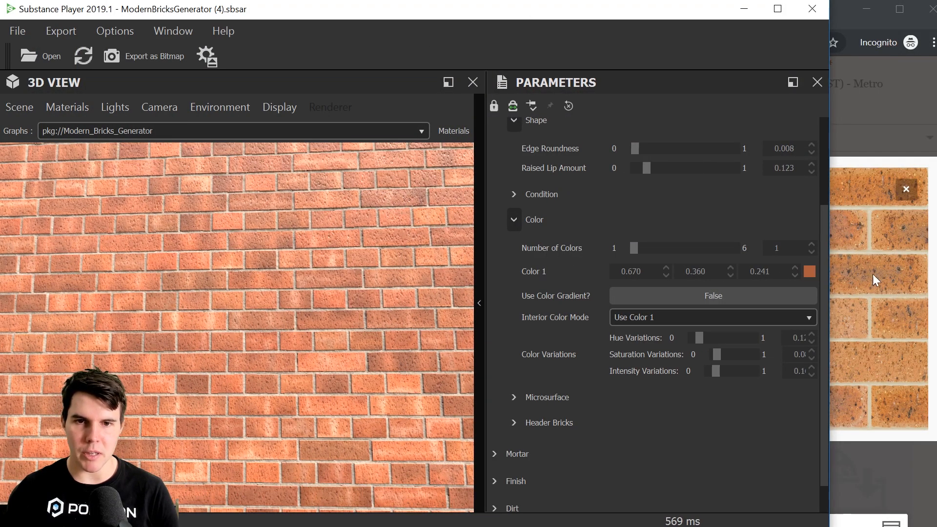
- Sample Color 1 from a light brick in the Amber Glow reference image, giving #ffd19461
left_click(808, 271)
left_click_drag(466, 188, 542, 136)
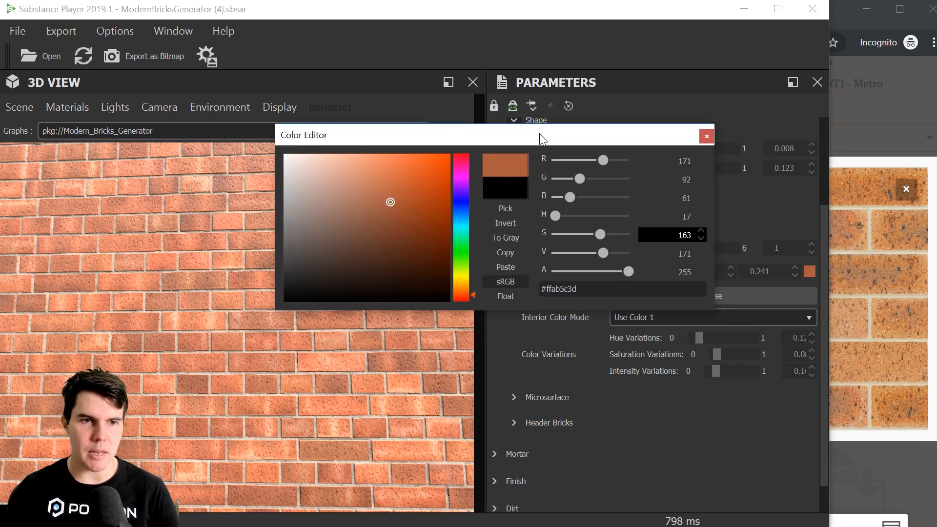
left_click(512, 207)
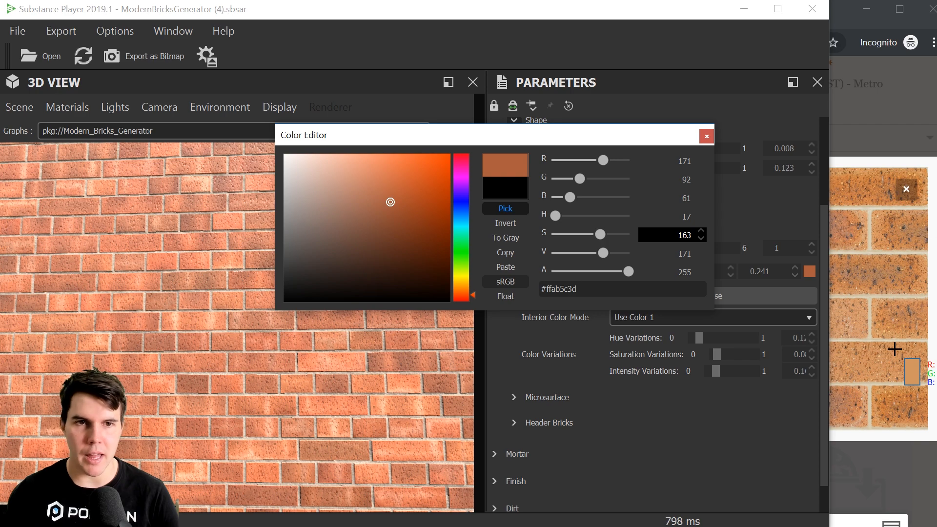
left_click(894, 349)
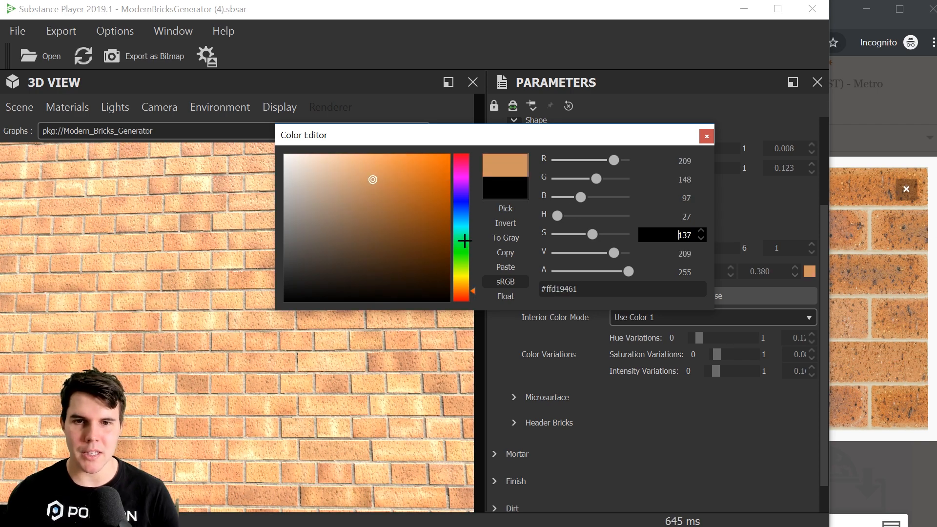
- Adjust Color 1 to saturation 155 and value 174, and compare the wall with the Amber Glow reference image
left_click(599, 252)
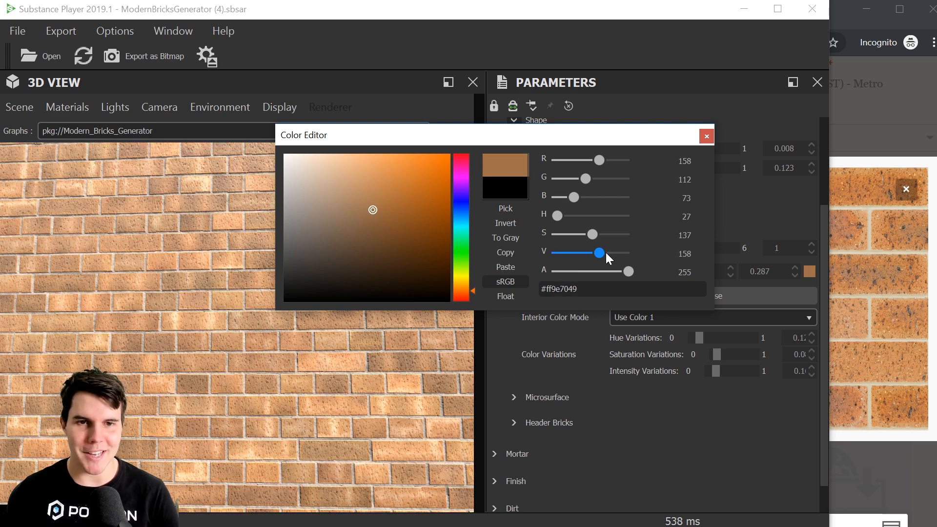
left_click(605, 252)
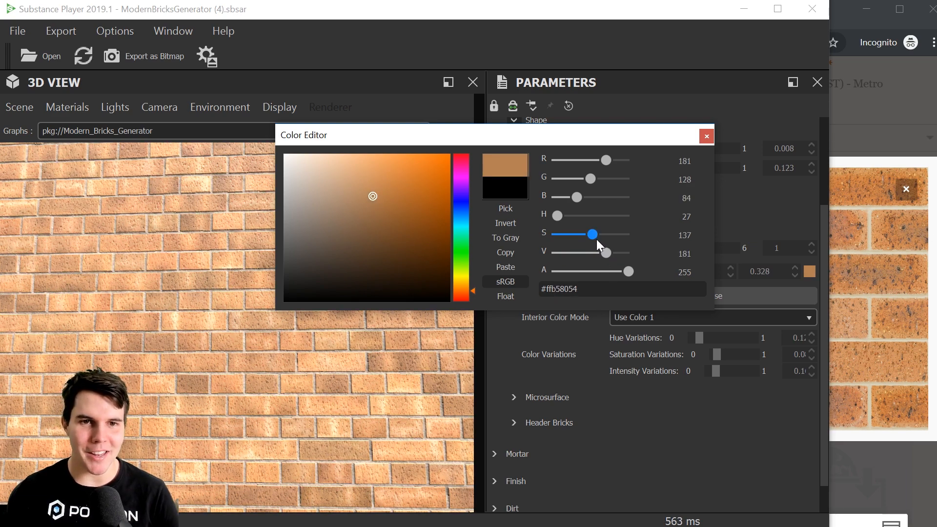
left_click(598, 236)
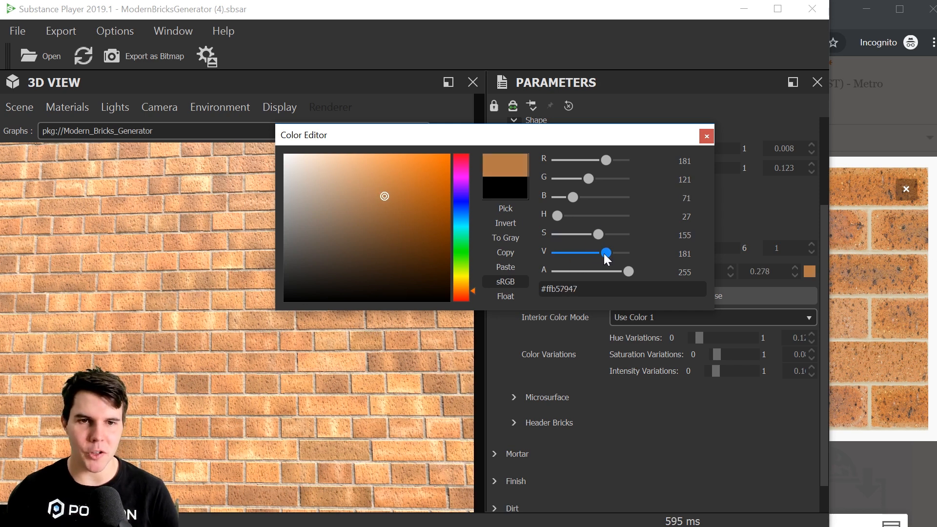
left_click(604, 253)
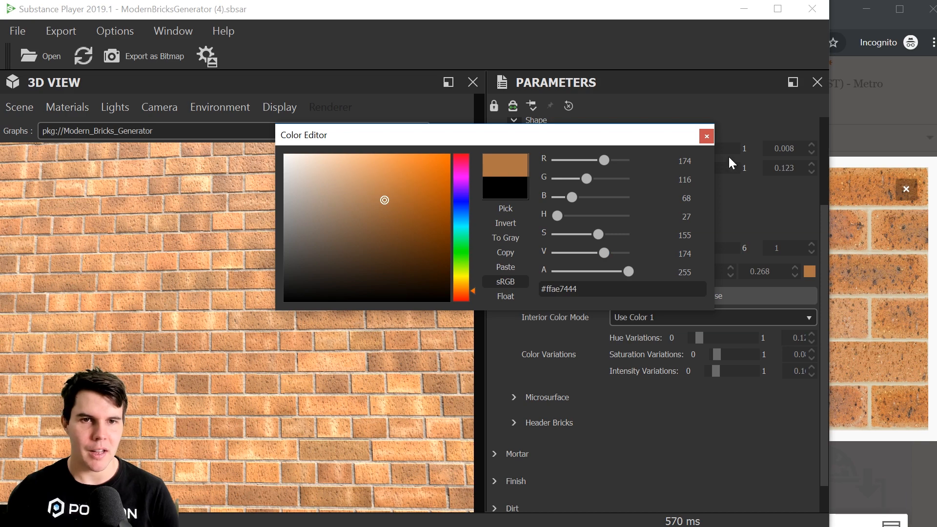
left_click(706, 137)
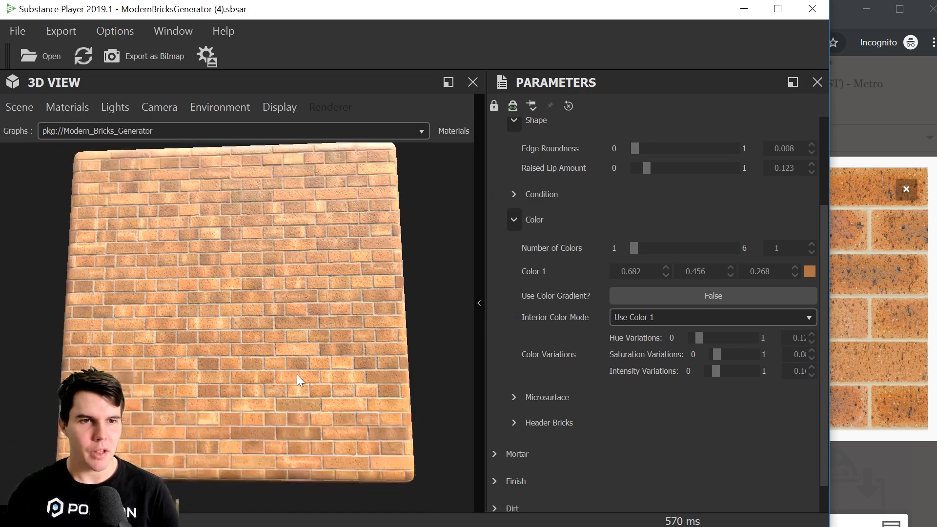
left_click(868, 22)
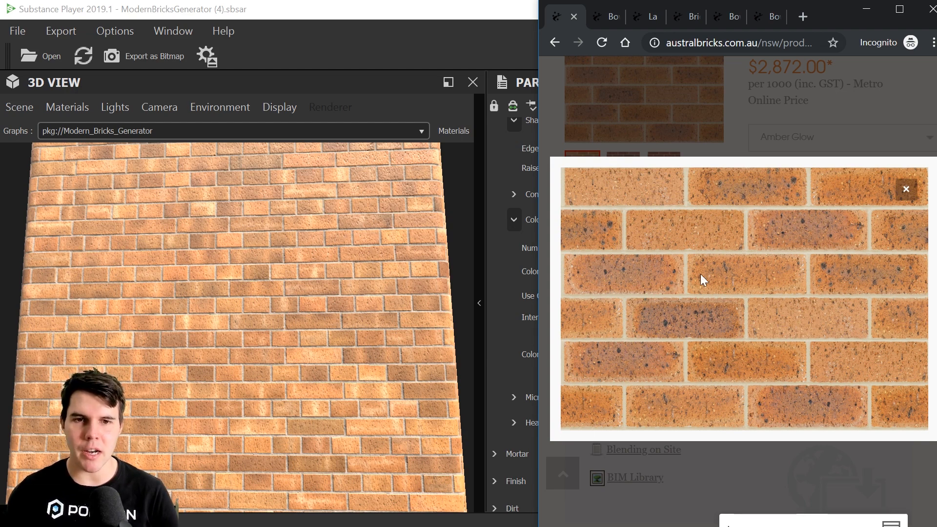
left_click(364, 51)
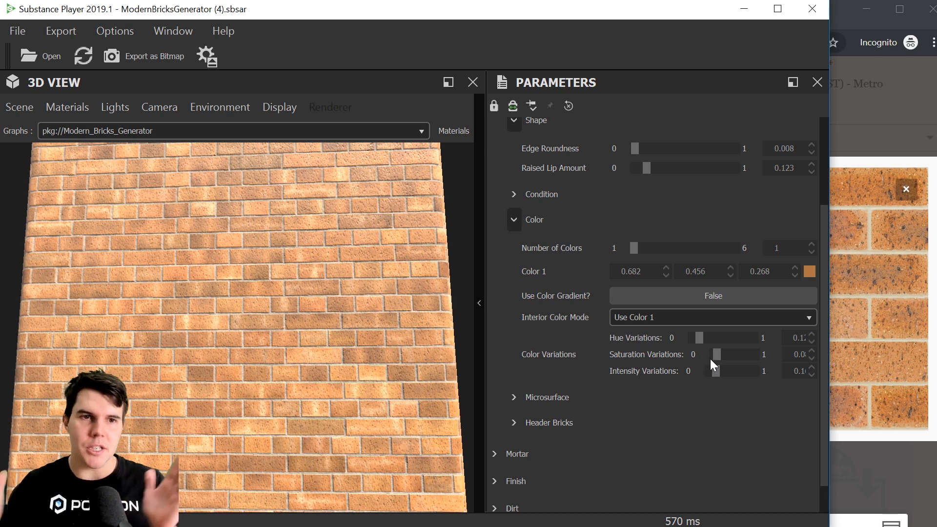
- Test strong Saturation Variations and Intensity Variations on the bricks, and bring both back to low values
left_click(738, 355)
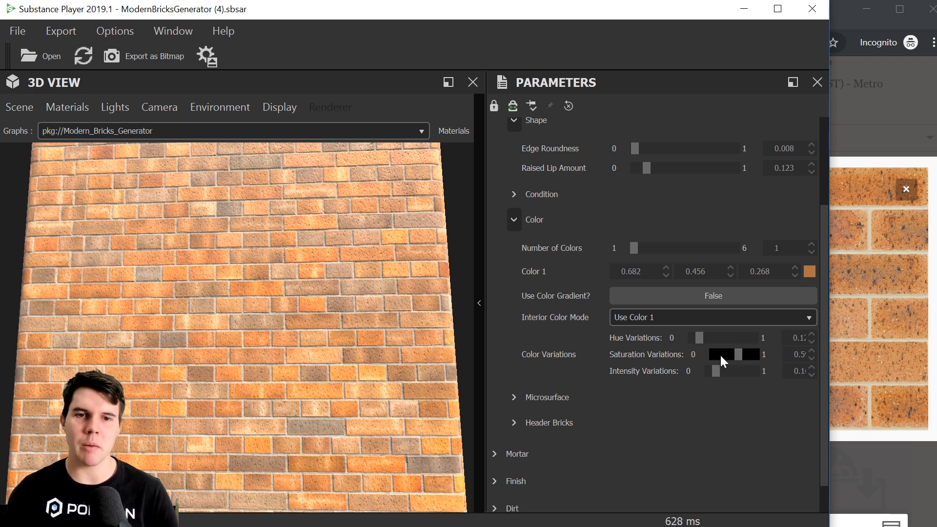
left_click(722, 354)
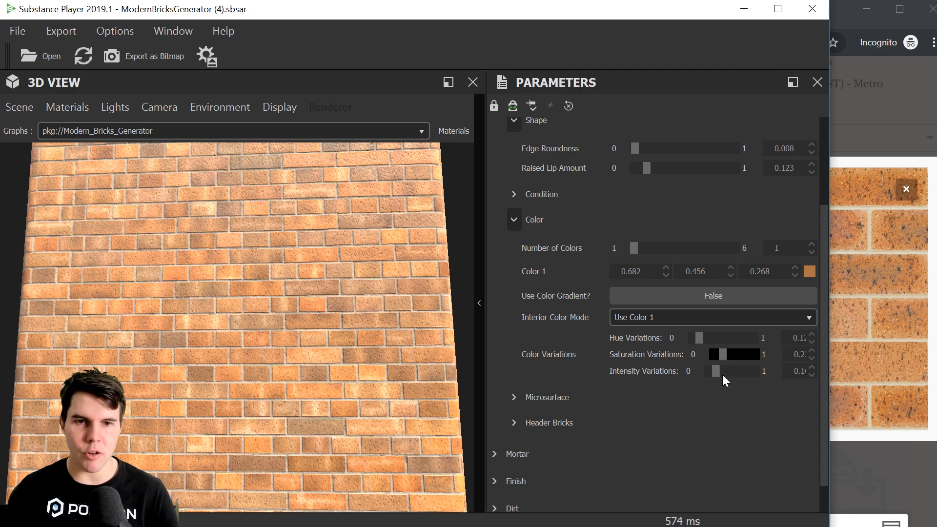
left_click(738, 370)
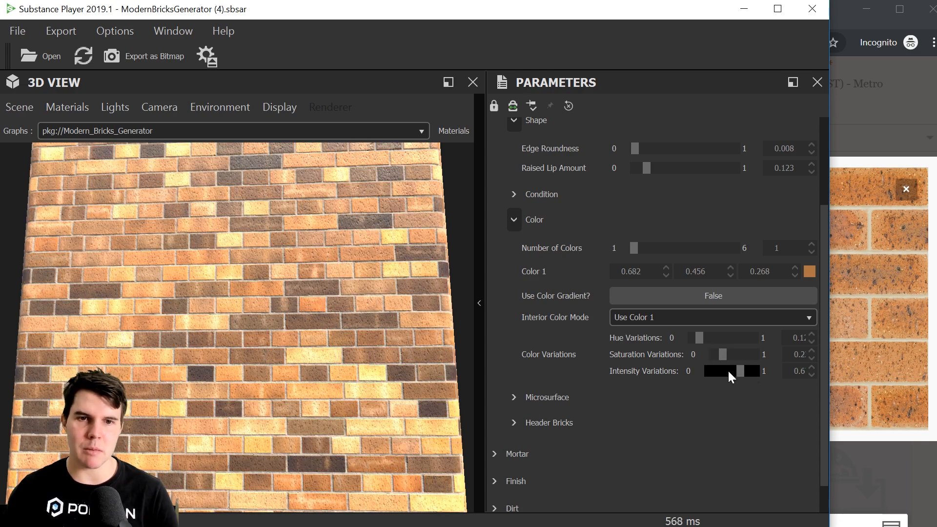
left_click(712, 370)
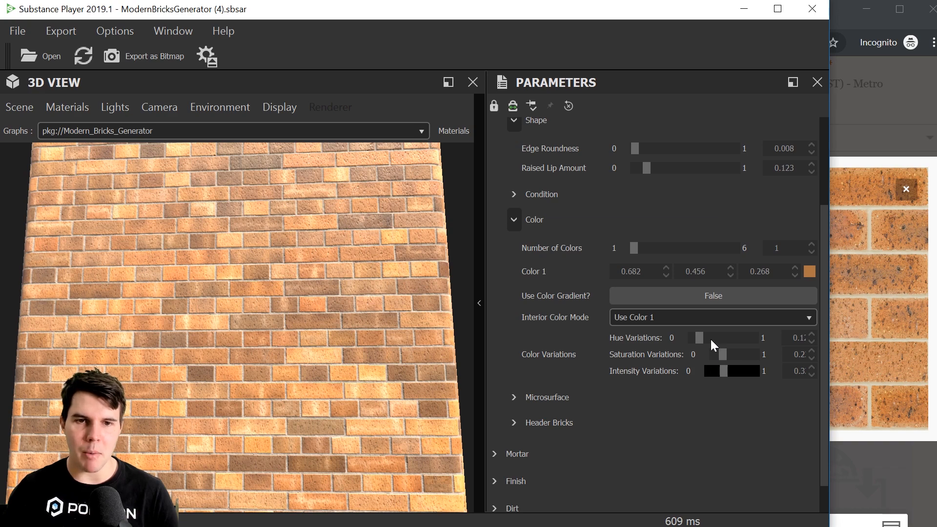
- Test strong Hue Variations on the bricks, and lower them to near the minimum
left_click(712, 337)
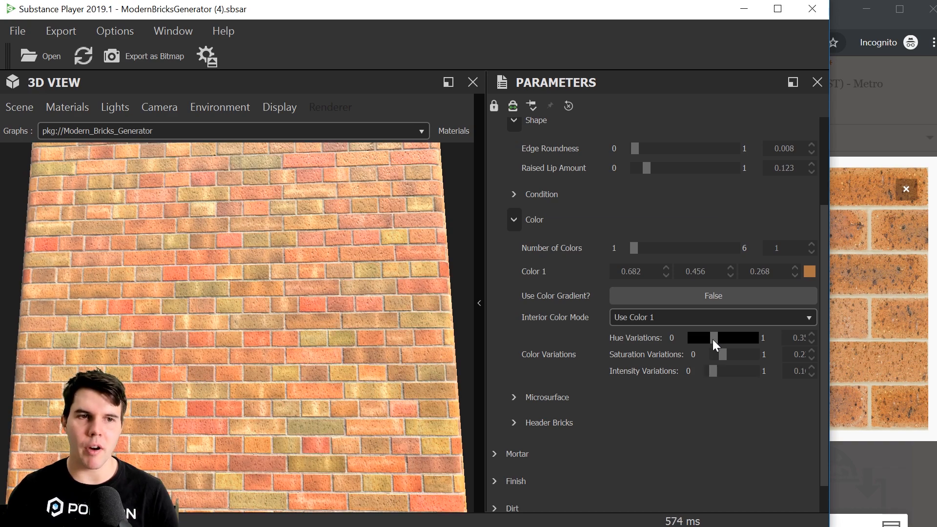
left_click(745, 338)
left_click(696, 338)
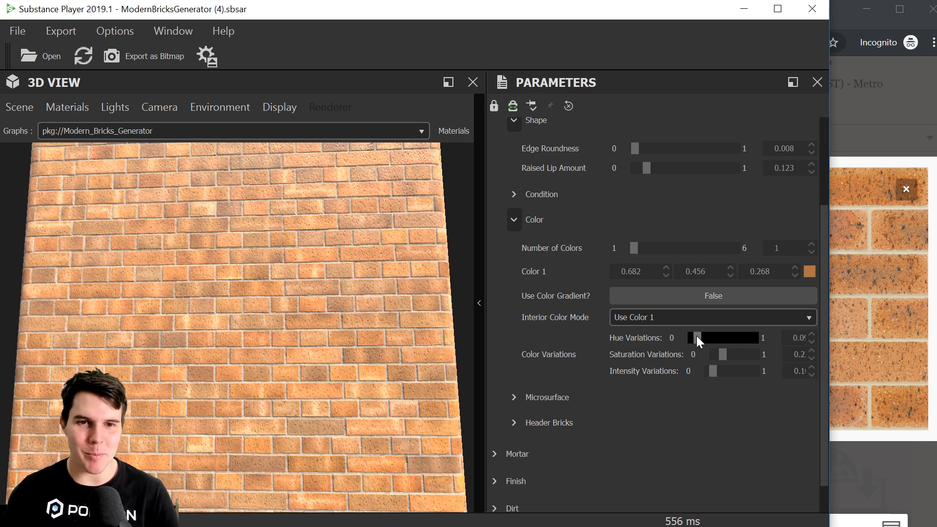
left_click(693, 336)
right_click_drag(219, 330, 336, 349)
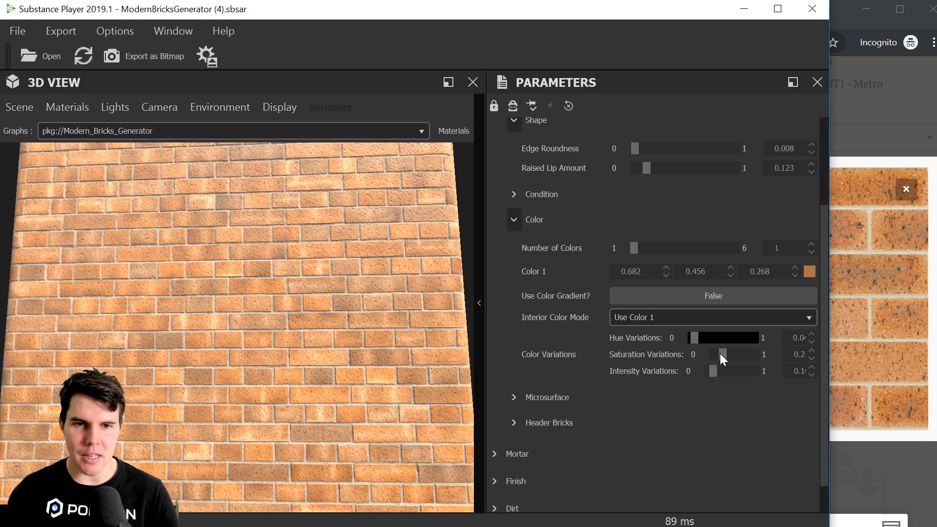
- Fine-tune Saturation Variations and Intensity Variations to between 0.1 and 0.2, and inspect the whole wall
left_click(719, 353)
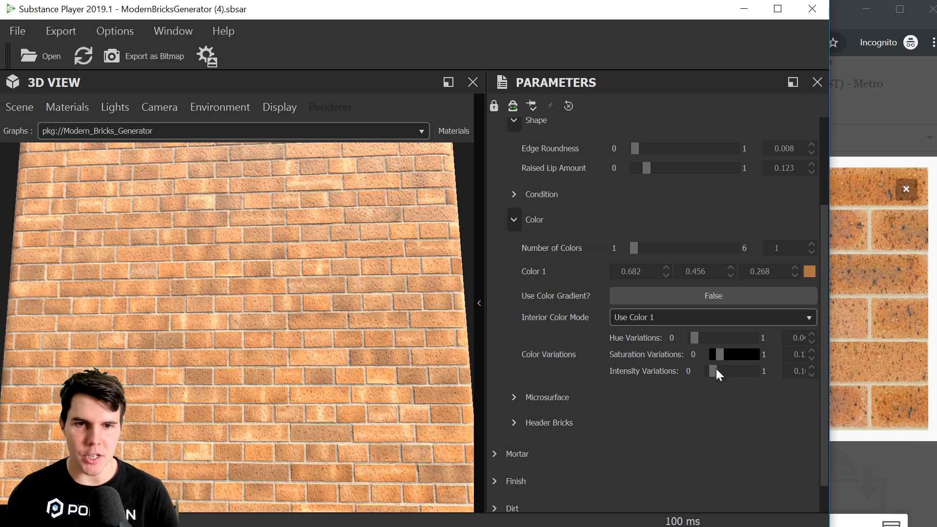
left_click(717, 370)
left_click_drag(718, 369, 715, 374)
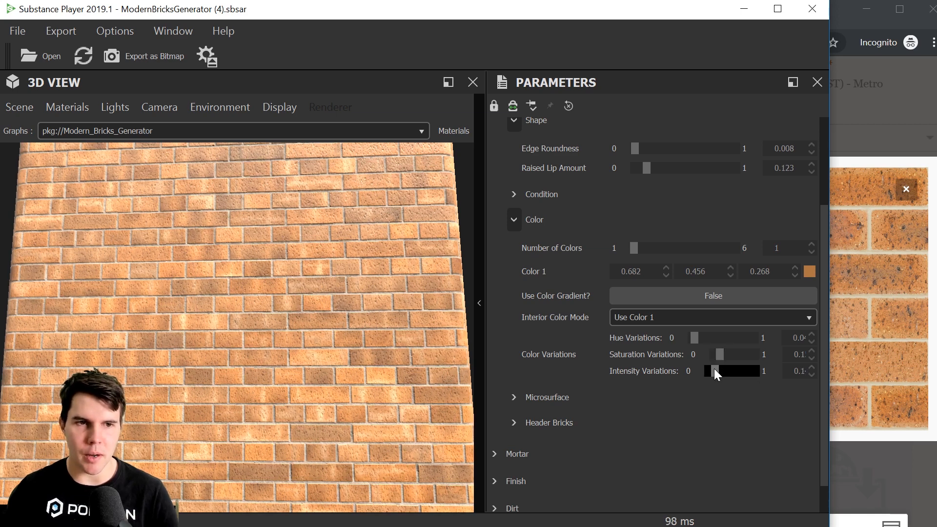
left_click_drag(299, 323, 297, 342)
left_click_drag(370, 239, 276, 371)
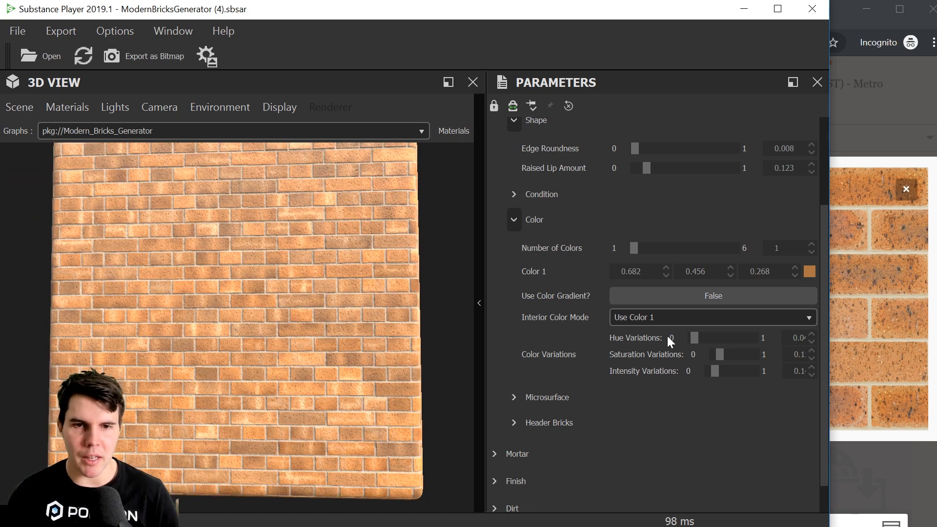
- Reduce Hue Variations almost to zero, Saturation Variations to above 0.1 and Intensity Variations to below 0.1
left_click_drag(693, 337, 697, 370)
right_click_drag(285, 338, 286, 370)
left_click(715, 369)
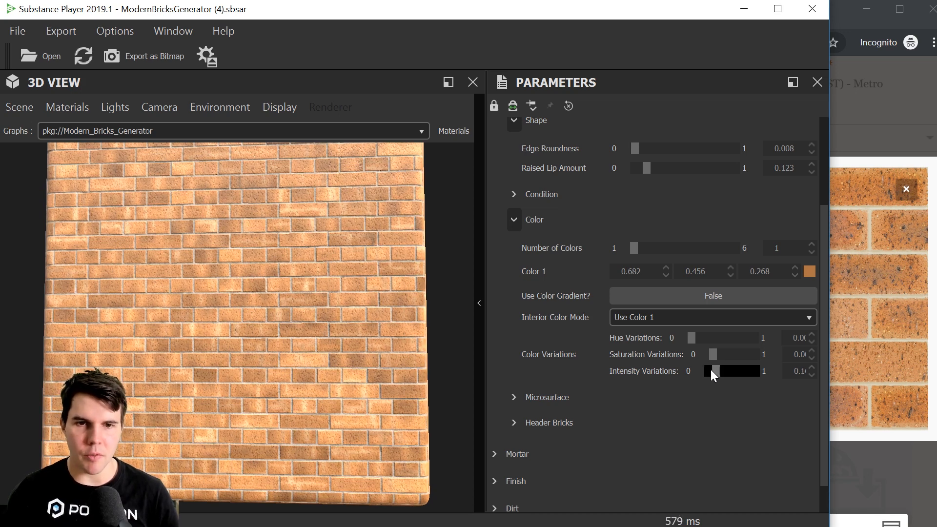
left_click(710, 370)
left_click(716, 356)
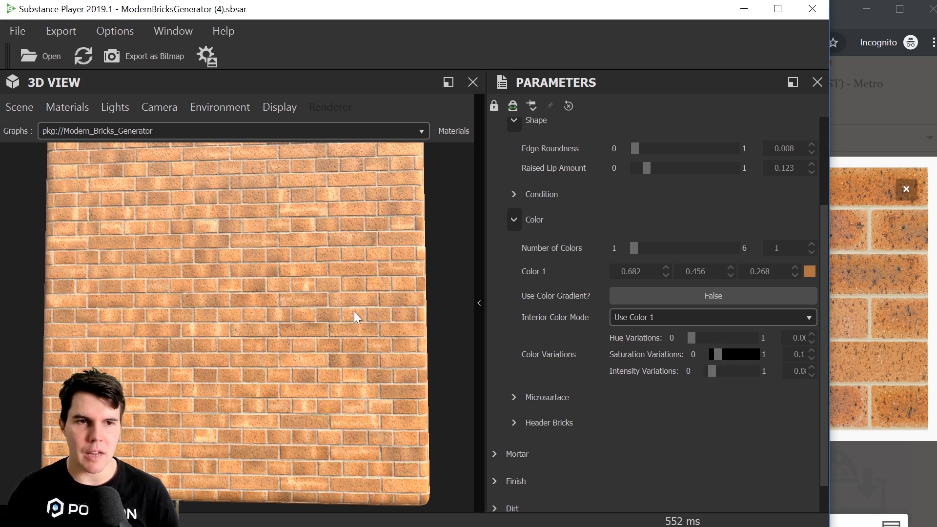
- Set Number of Colors to 2 and make Color 2 the darker brown #ff844720
left_click(811, 244)
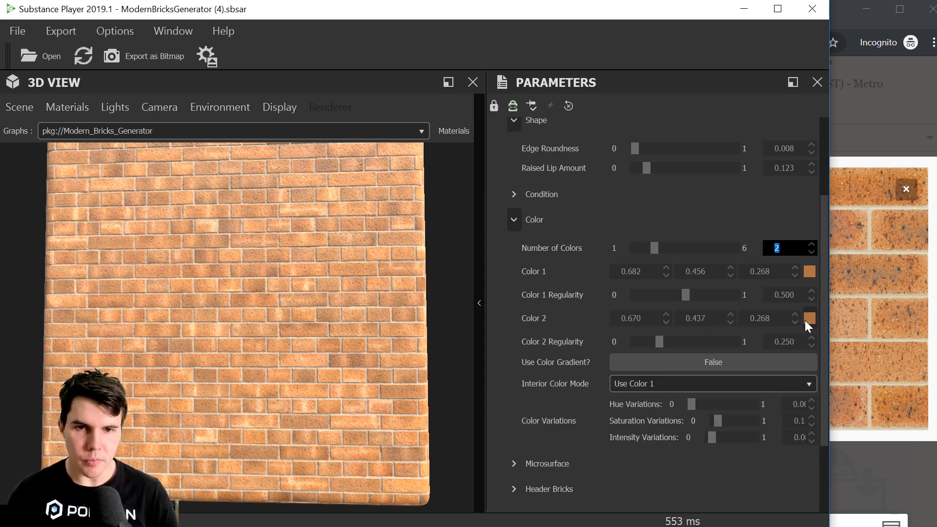
left_click(808, 319)
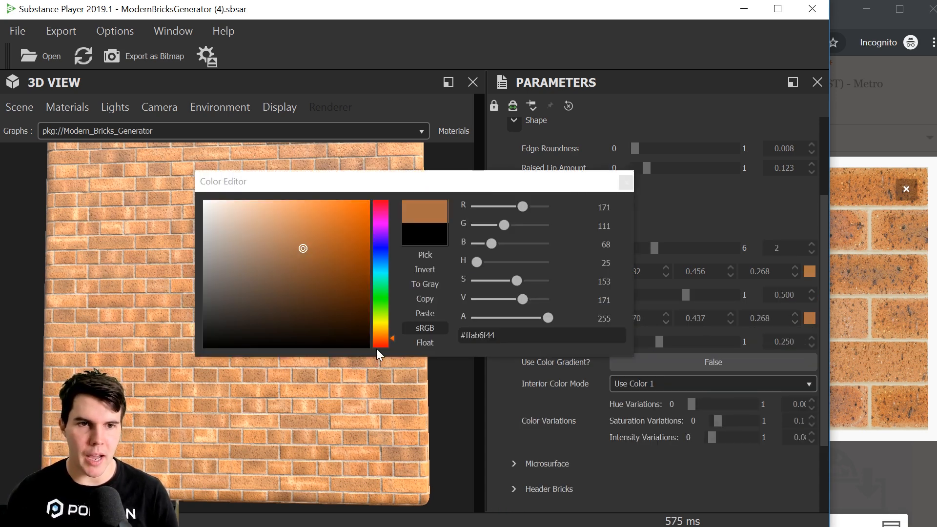
left_click(380, 339)
left_click(329, 274)
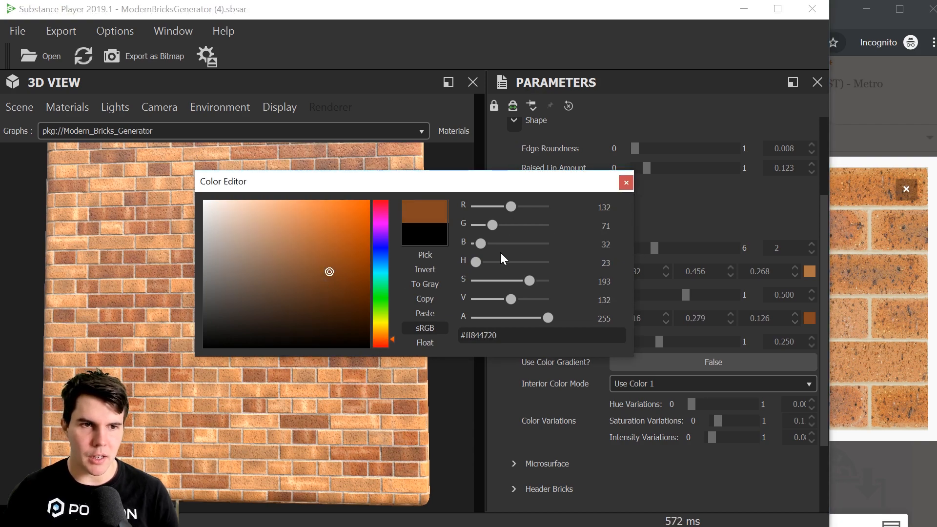
left_click(626, 183)
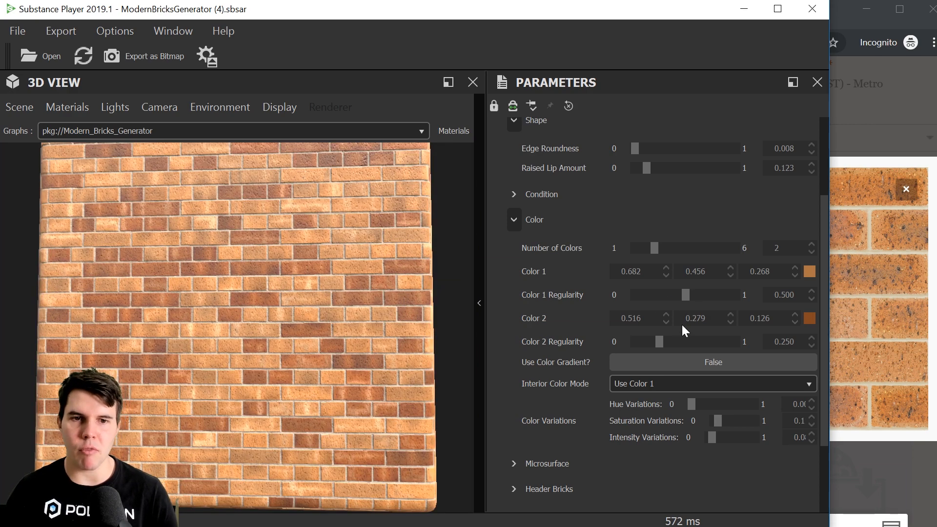
- Set Color 2 Regularity to 0.353, add a third color with Regularity 0.543, and examine the bricks up close
mouse_move(659, 344)
left_mouse_down()
mouse_move(718, 342)
mouse_move(668, 343)
left_mouse_up()
left_click(810, 244)
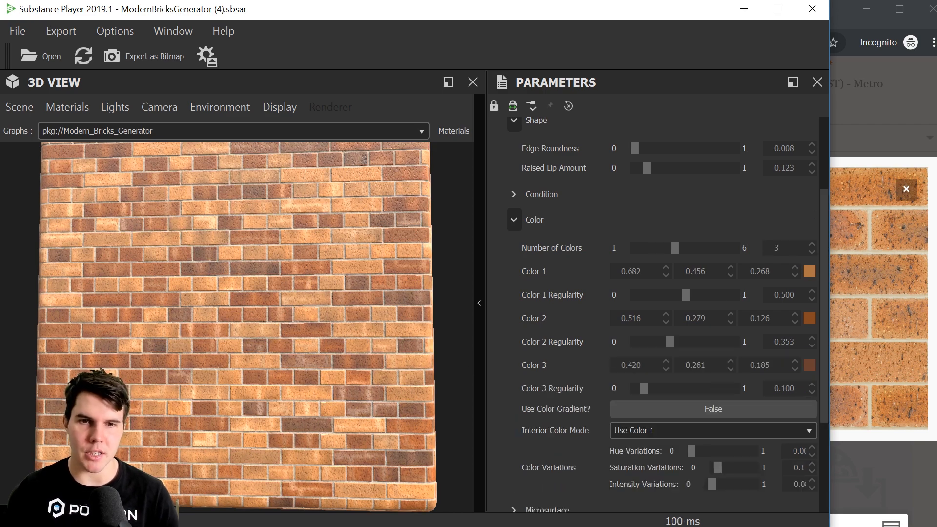
left_click(688, 388)
mouse_move(379, 347)
left_mouse_down()
mouse_move(385, 294)
mouse_move(350, 332)
mouse_move(376, 332)
left_mouse_up()
scroll(376, 331, "up", 4)
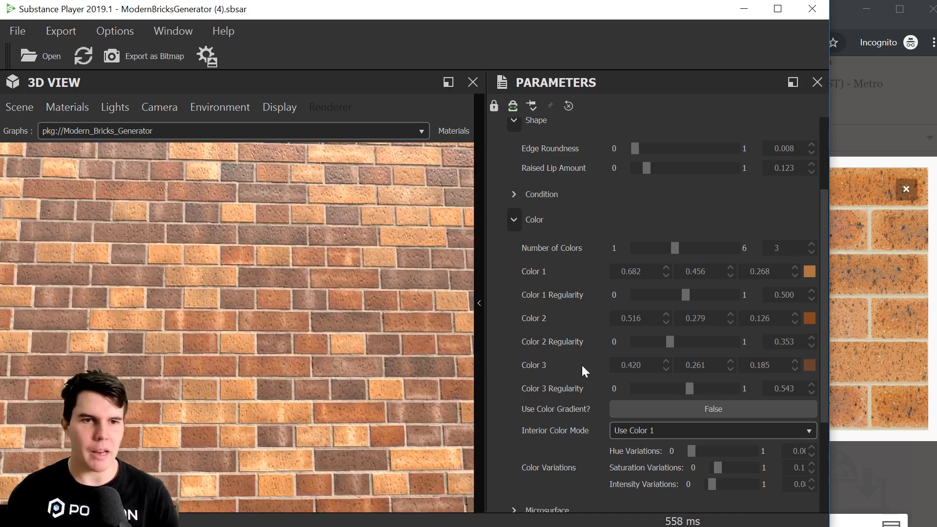
- Set Number of Colors back to 1 and raise Hue Variations to about 0.09
left_click(810, 251)
left_click(810, 251)
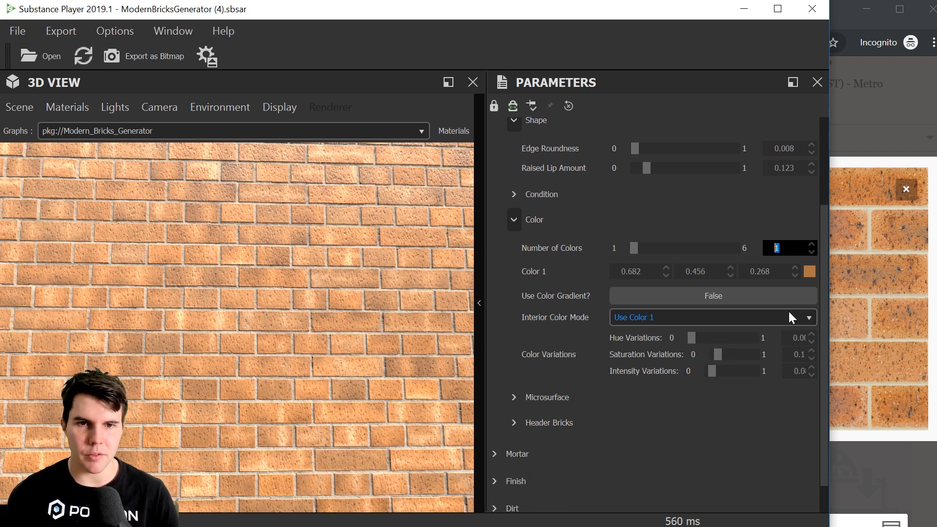
left_click(696, 335)
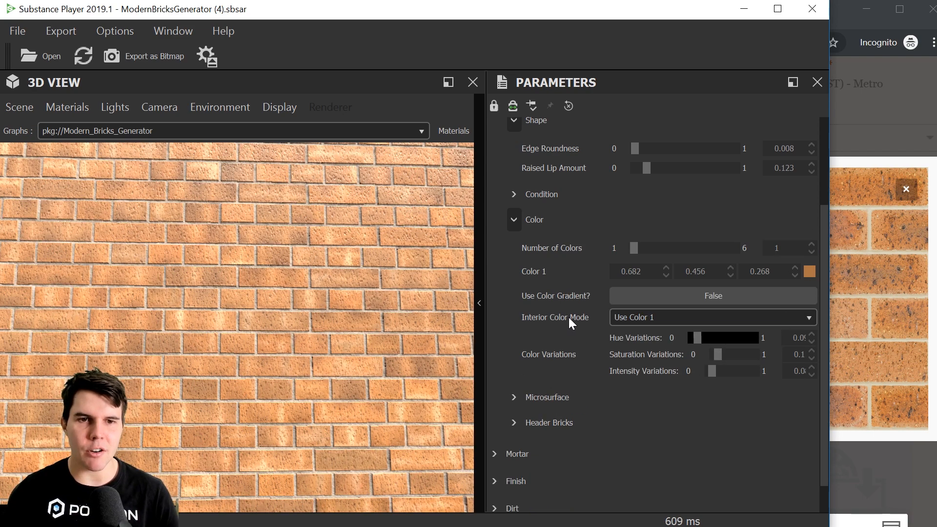
- Add light damage to the bricks in the Condition settings and collapse that group
scroll(541, 262, "up", 2)
left_click(537, 253)
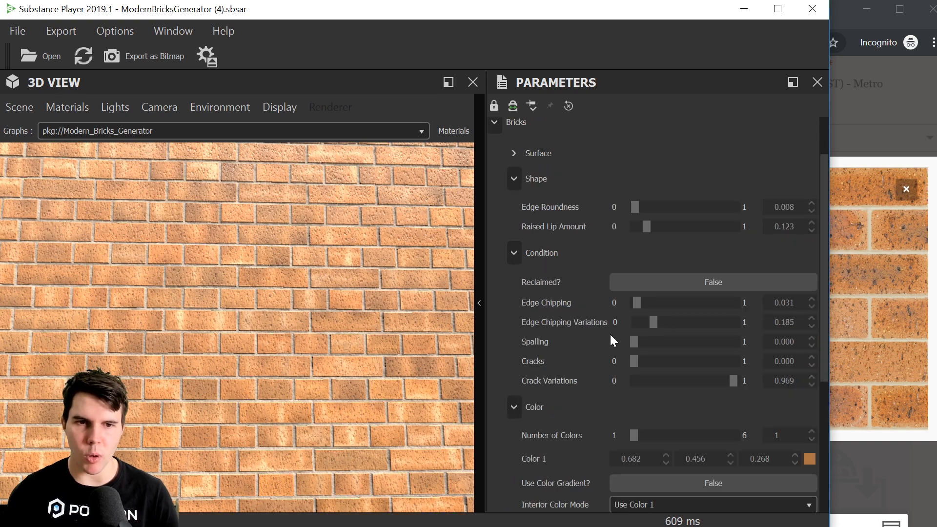
left_click(514, 251)
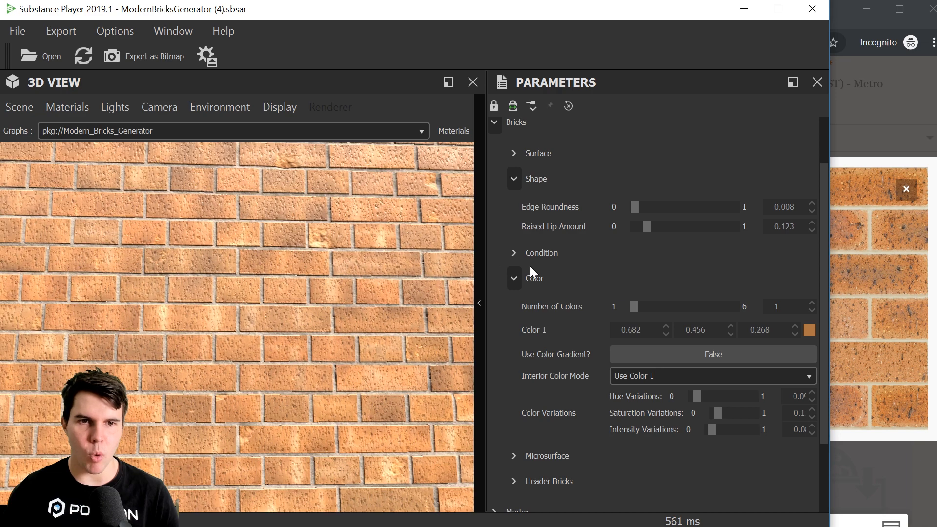
- Raise the bricks' Spalling to 0.523 in the Condition settings and collapse that group
left_click(514, 254)
left_click(685, 339)
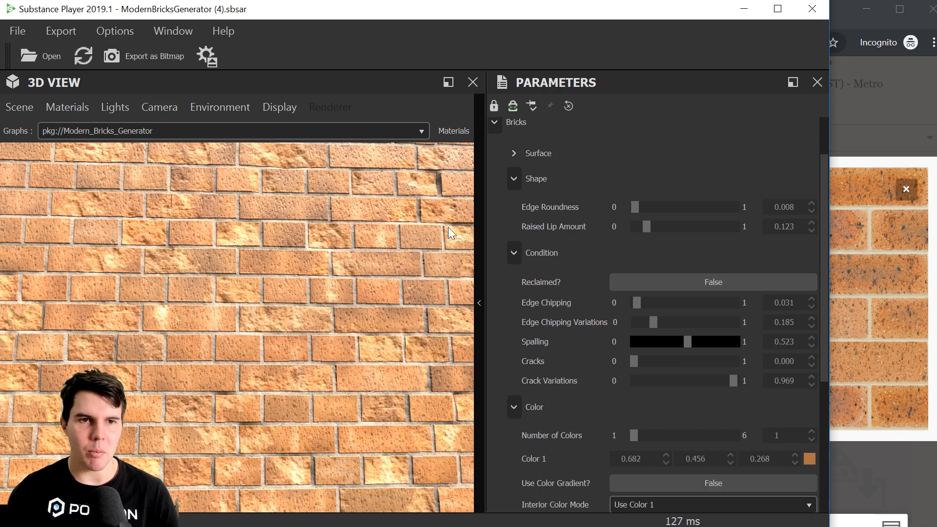
left_click(514, 256)
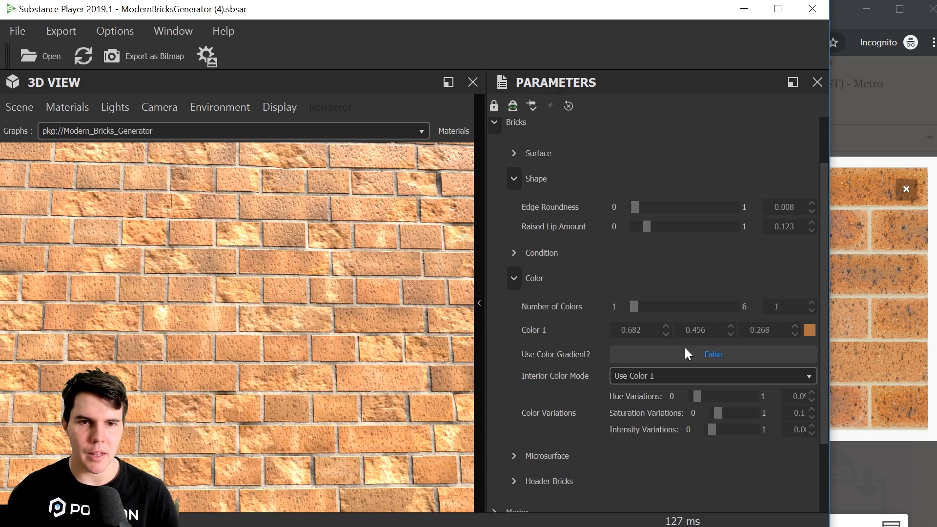
- Set the bricks' Interior Color Mode to Same as Surface
left_click(660, 377)
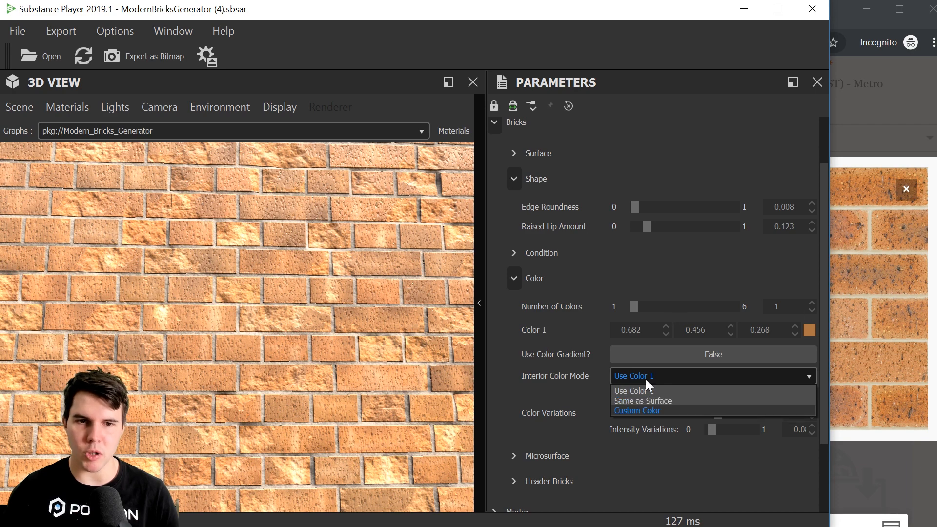
left_click(637, 401)
left_click(656, 375)
left_click(563, 358)
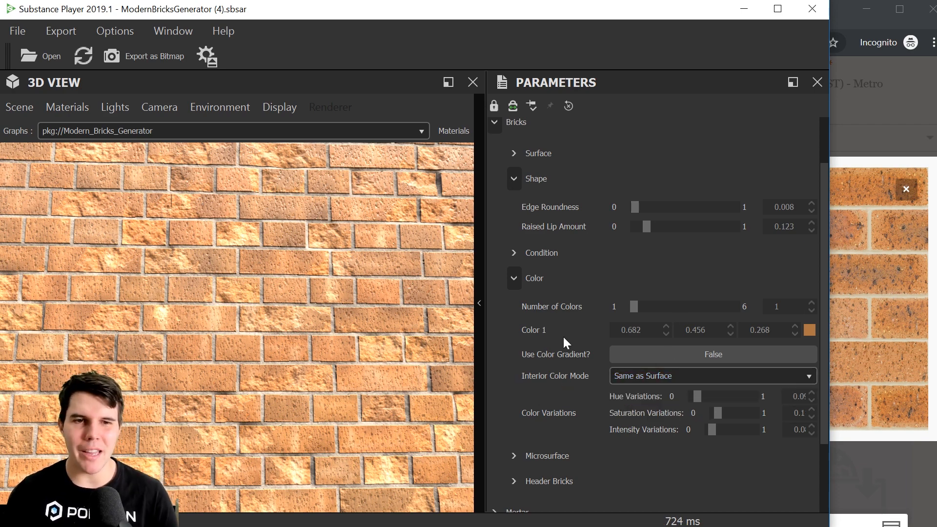
- Remove the spalling damage from the bricks and collapse the Condition and Color groups
left_click(521, 258)
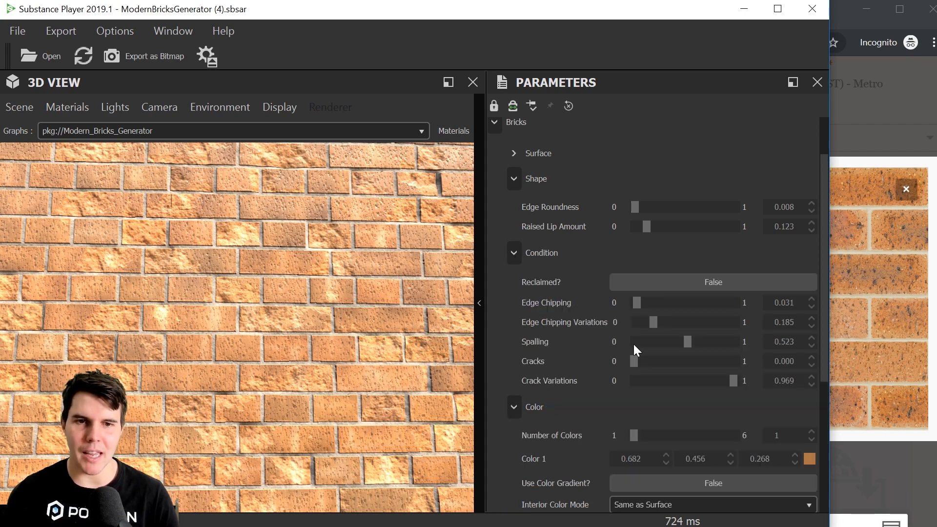
left_click(515, 250)
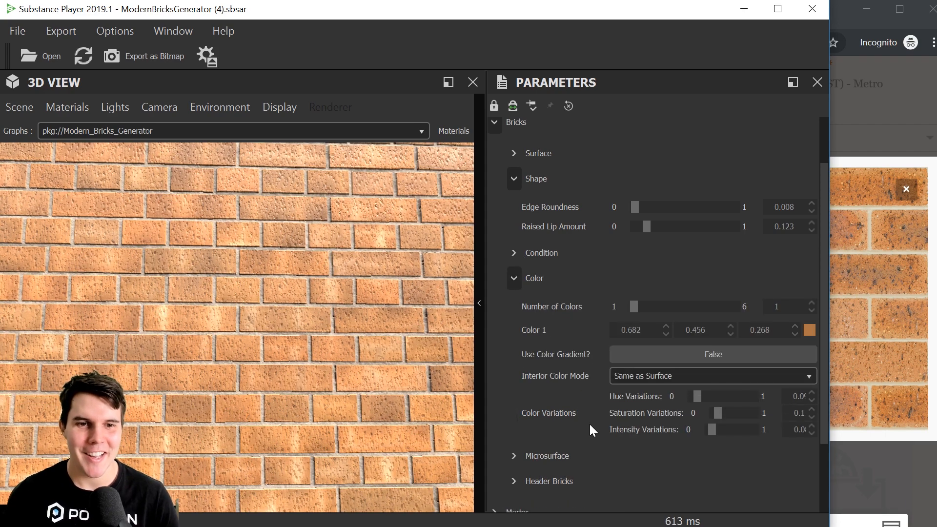
scroll(542, 365, "down", 2)
left_click(514, 190)
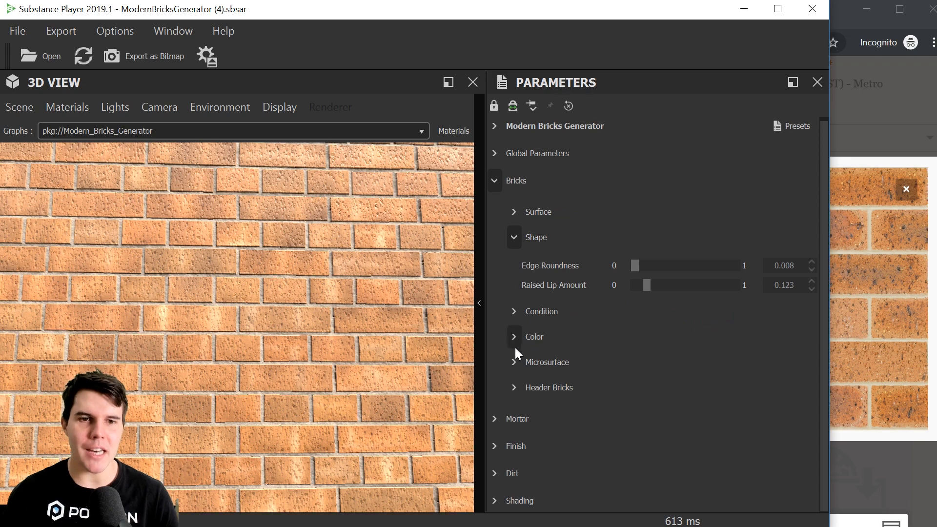
- Test brick Roughness at 0.696, 0.549 and 0.123 with the wall angled to the light, and settle on 0.435
left_click(514, 361)
left_click_drag(361, 302, 374, 259)
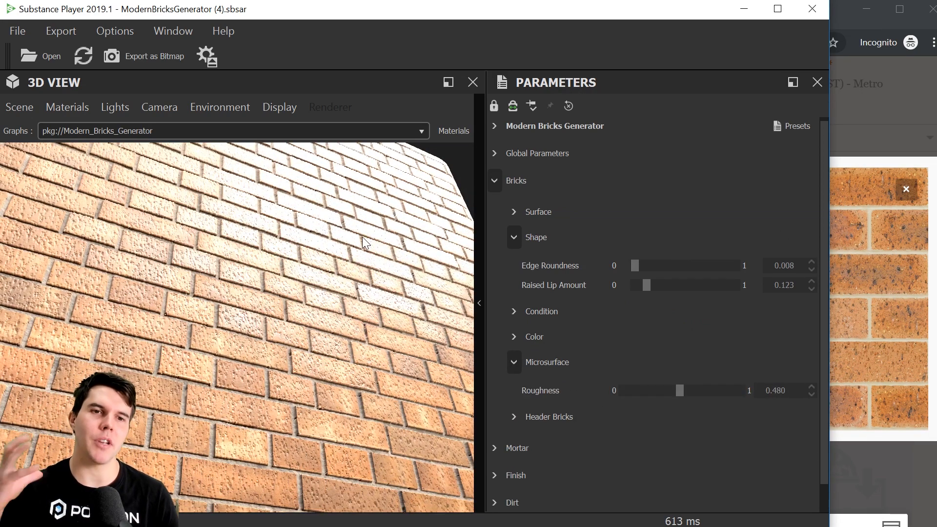
left_click(703, 390)
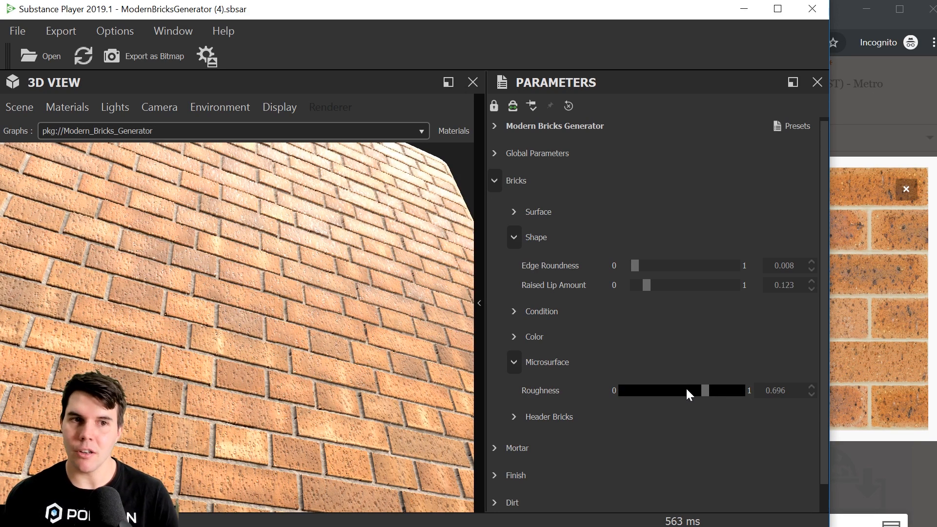
left_click(686, 389)
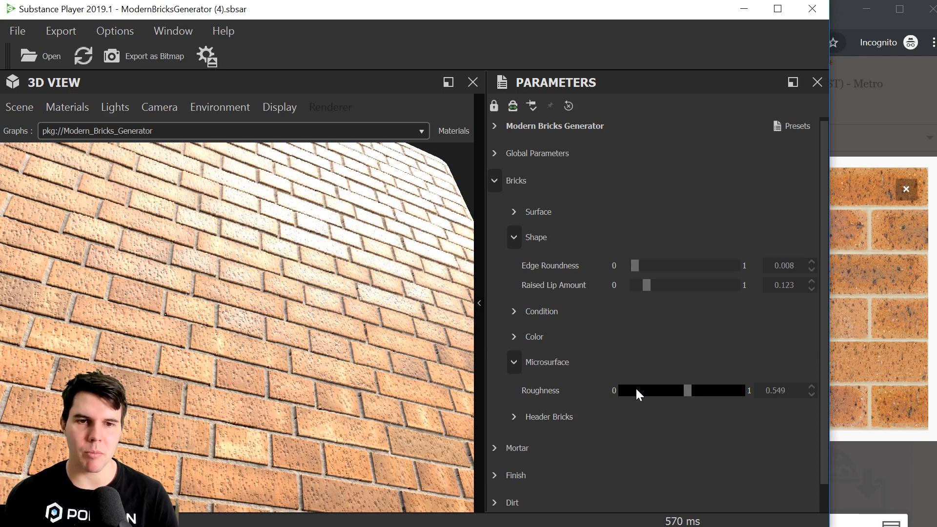
left_click(637, 390)
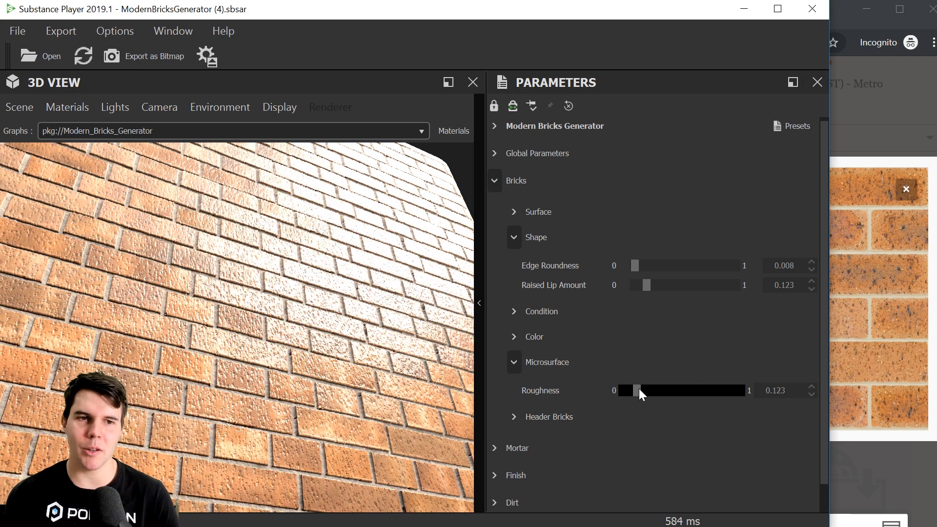
left_click(674, 390)
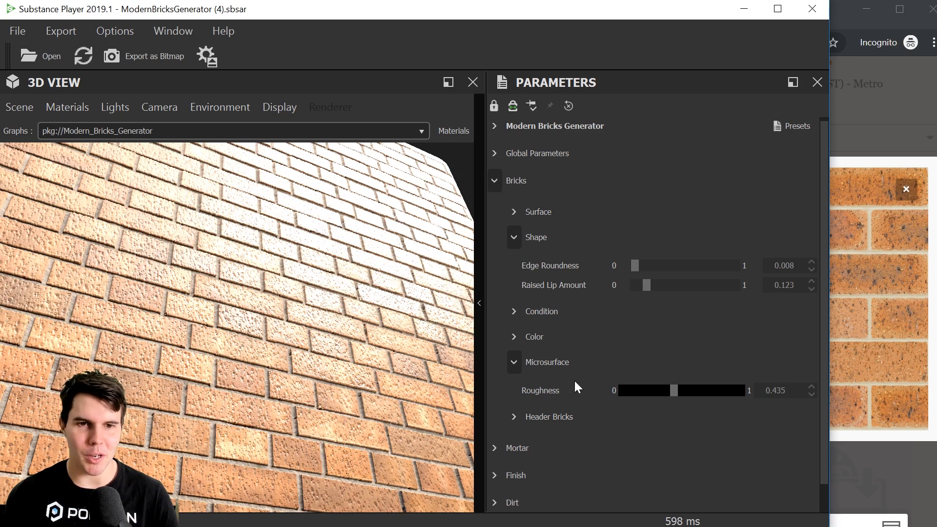
left_click(514, 361)
- Check the Header Bricks option, collapse that group, and expand the Mortar settings
left_click(513, 388)
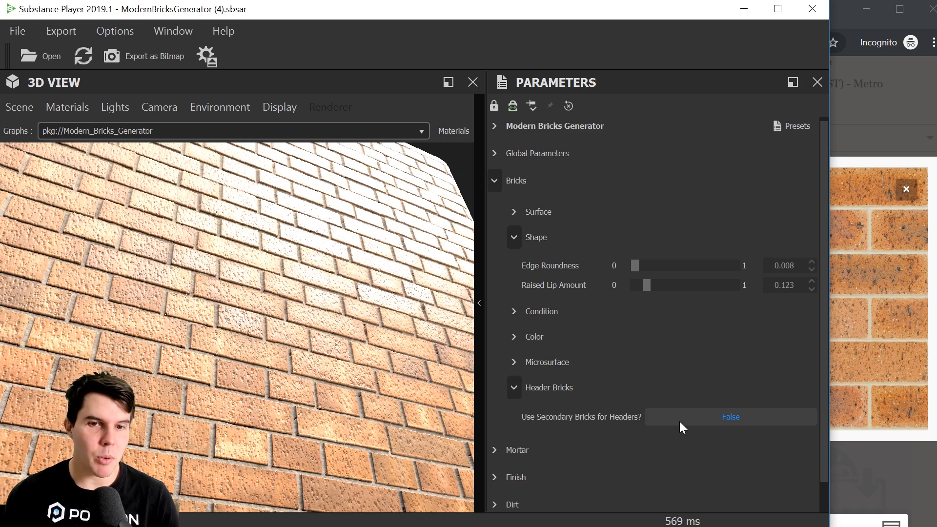
left_click(514, 388)
left_click(498, 418)
scroll(520, 427, "down", 2)
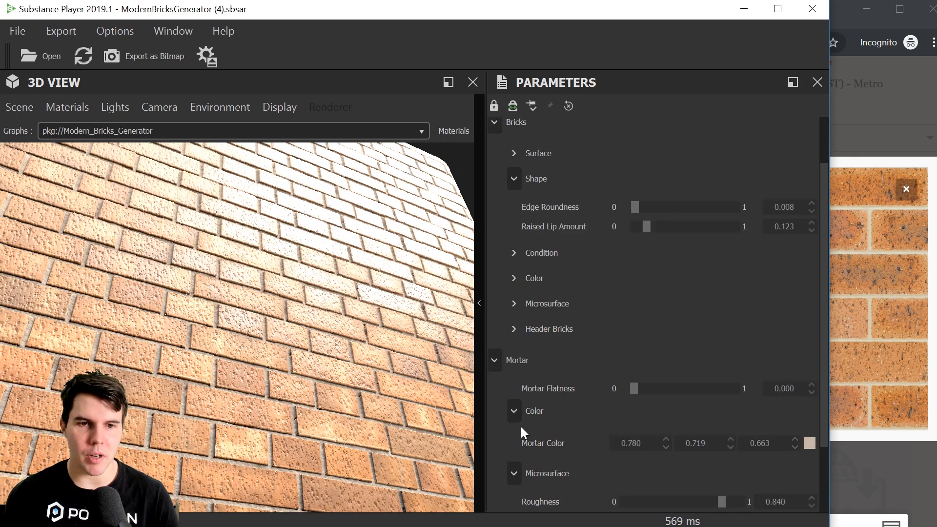
- Examine the mortar joints up close and set Mortar Flatness to 1
mouse_move(283, 339)
left_mouse_down()
mouse_move(246, 419)
mouse_move(281, 354)
left_mouse_up()
scroll(281, 354, "up", 4)
scroll(281, 354, "down", 3)
scroll(152, 325, "up", 3)
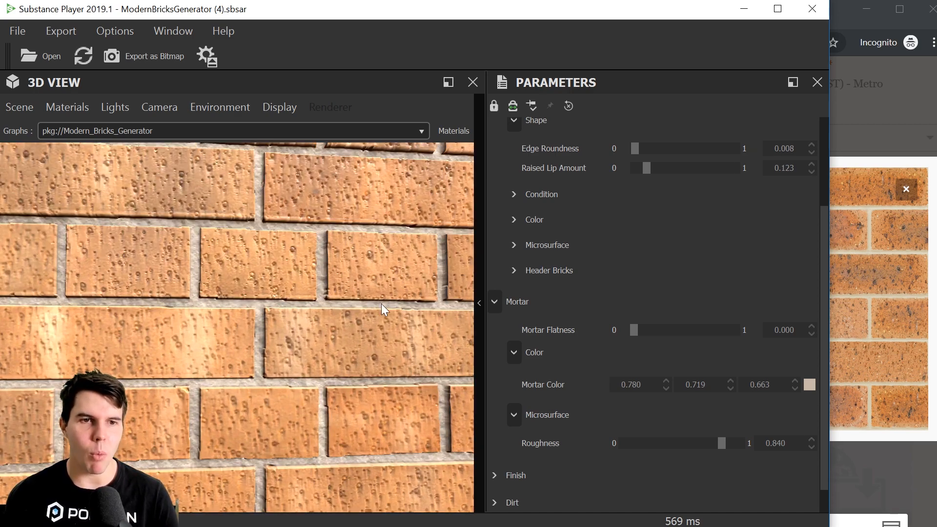
left_click(737, 331)
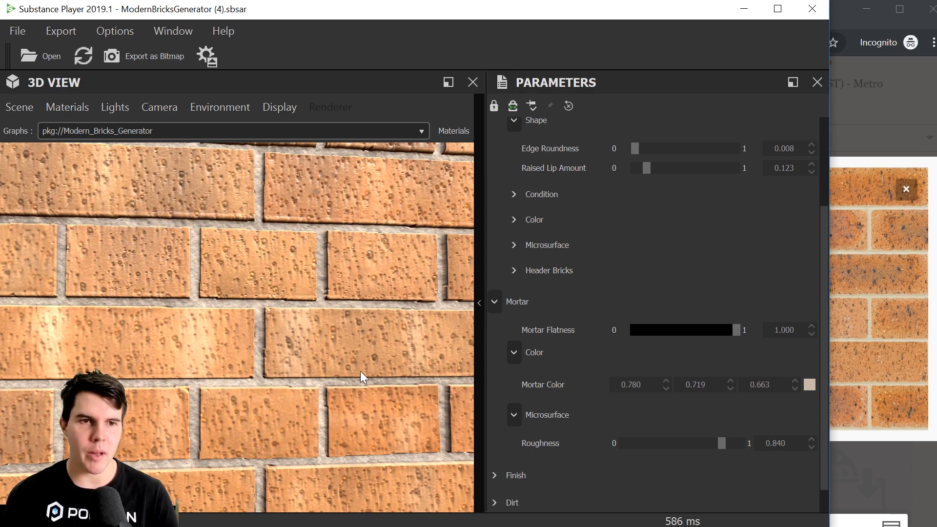
- Inspect the joints at an angle, drop Mortar Flatness to 0 for comparison, and return it to 1
scroll(360, 368, "down", 4)
left_click_drag(272, 443, 270, 283)
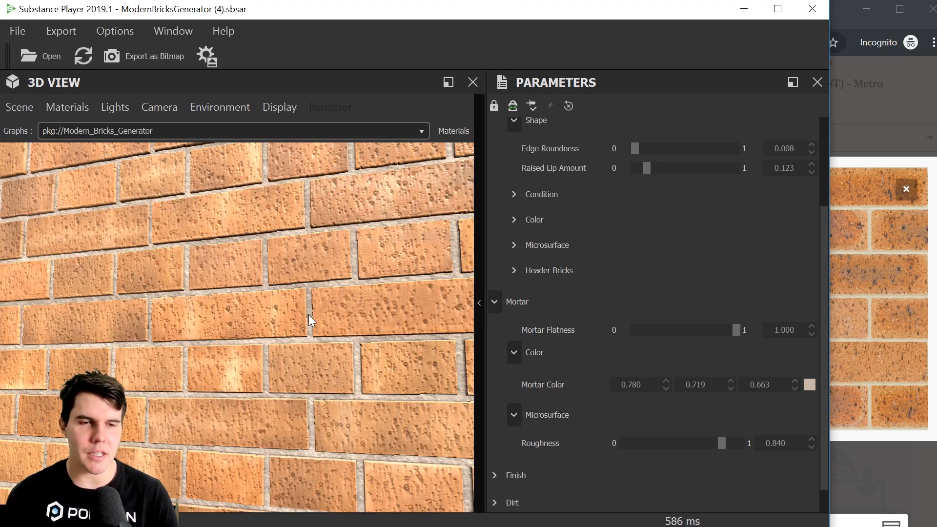
left_click_drag(317, 321, 249, 342)
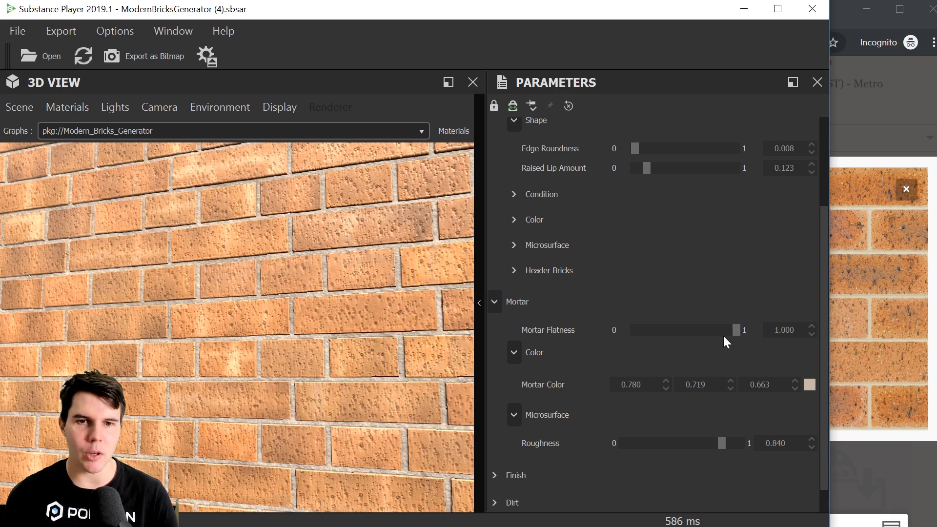
left_click(633, 330)
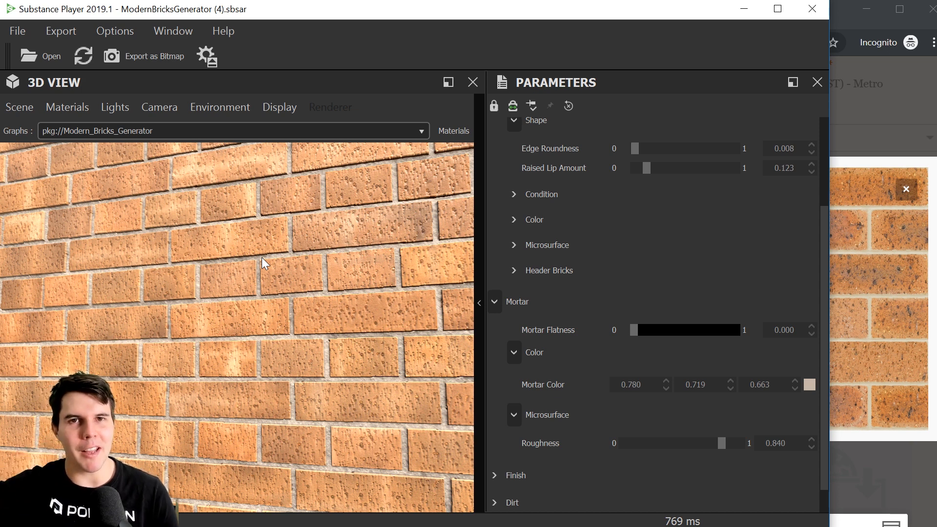
left_click(737, 329)
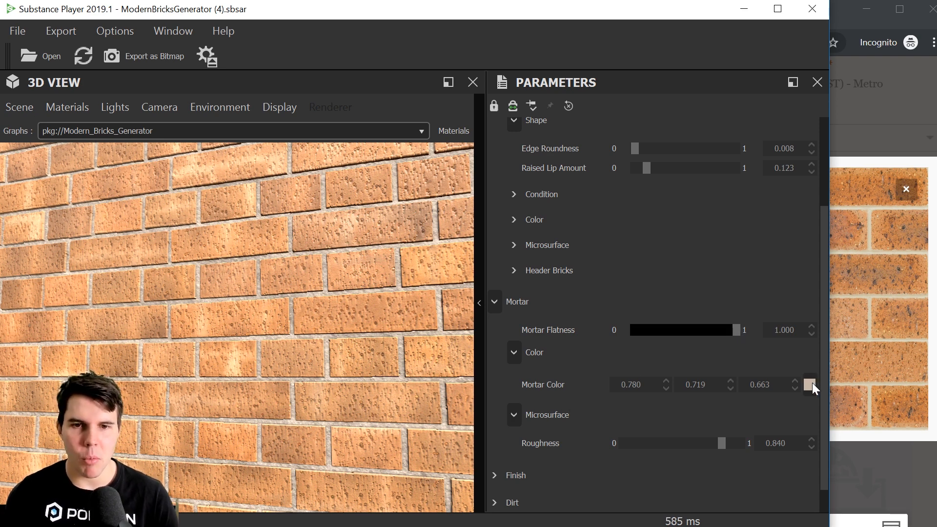
- Collapse the Mortar settings, change the wall's Finish to Paint, and view the painted surface at an angle
scroll(634, 414, "down", 1)
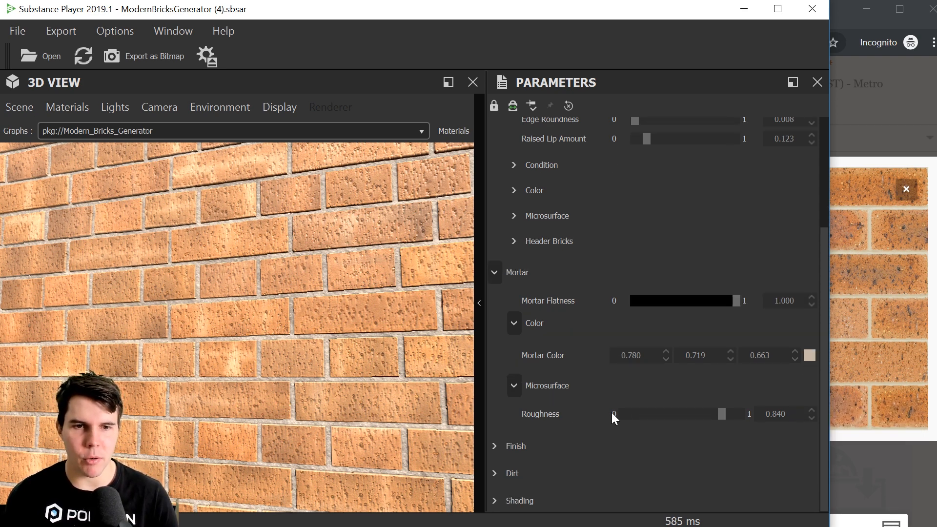
left_click(515, 322)
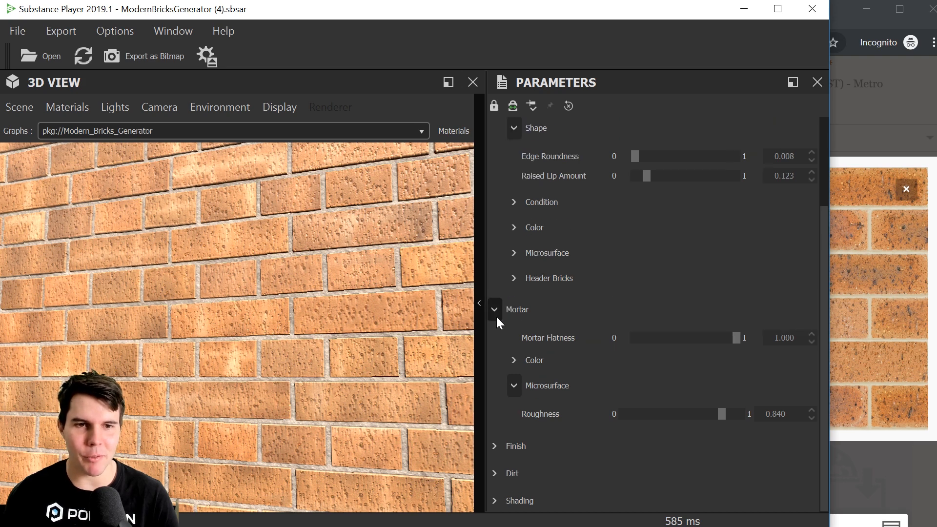
left_click(494, 311)
left_click(493, 446)
scroll(520, 426, "down", 1)
left_click(648, 444)
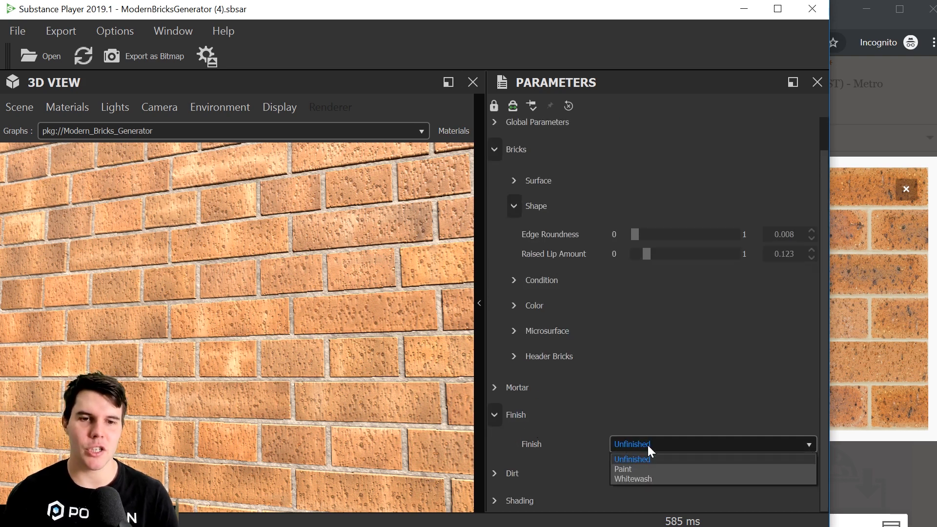
left_click(627, 468)
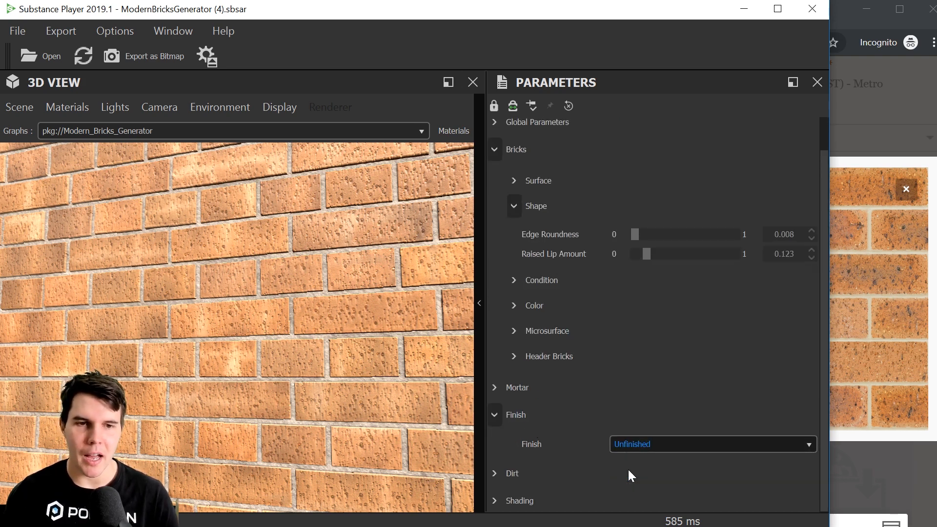
mouse_move(343, 332)
left_mouse_down()
mouse_move(355, 298)
mouse_move(288, 303)
mouse_move(338, 292)
mouse_move(389, 261)
mouse_move(347, 295)
left_mouse_up()
scroll(537, 468, "down", 3)
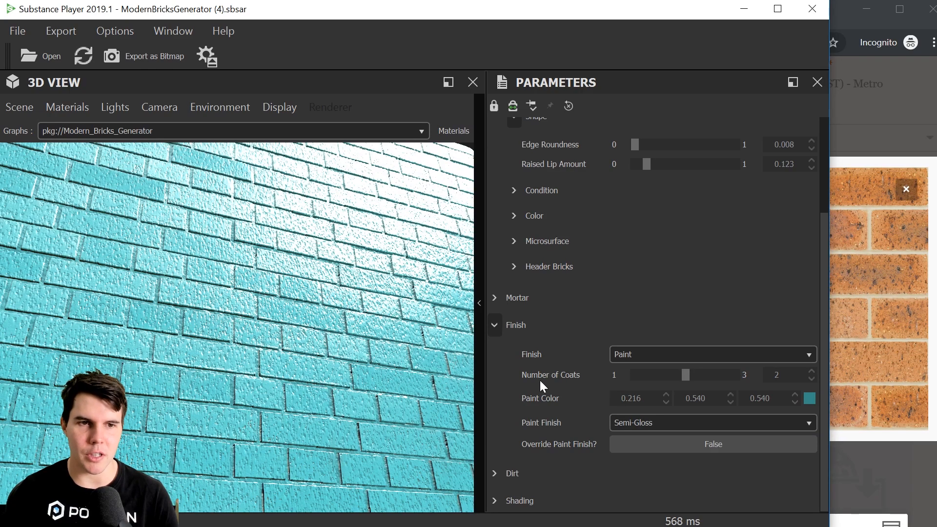
- Compare the paint coverage with Number of Coats at 1 and at 3, keeping 3
left_click(634, 371)
left_click_drag(342, 355, 454, 286)
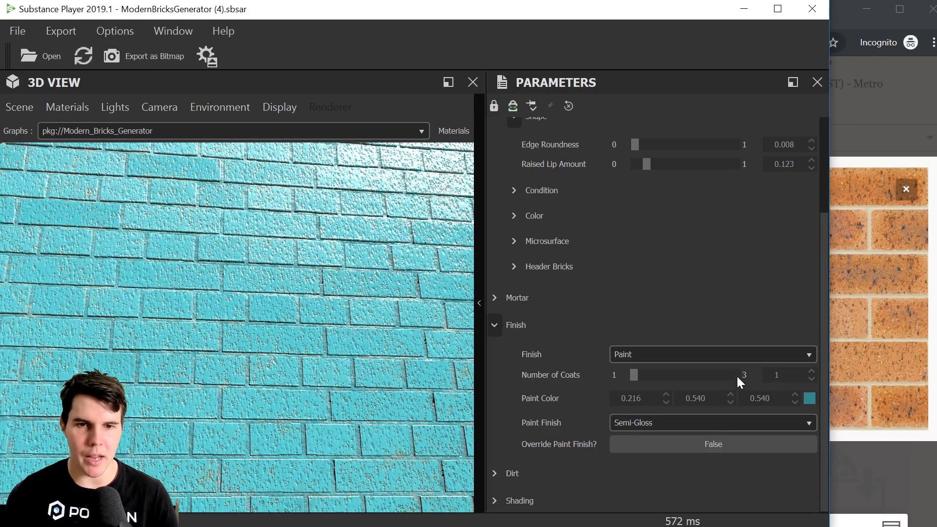
mouse_move(378, 355)
left_mouse_down()
mouse_move(327, 402)
mouse_move(390, 297)
mouse_move(428, 263)
mouse_move(561, 317)
left_mouse_up()
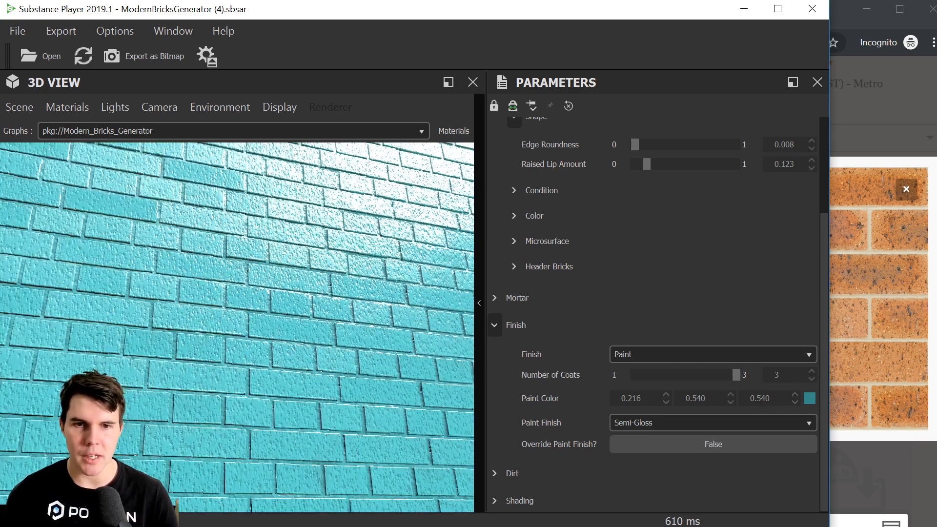
- Change the Paint Color to a more muted teal of 0.356, 0.523, 0.523
left_click(809, 398)
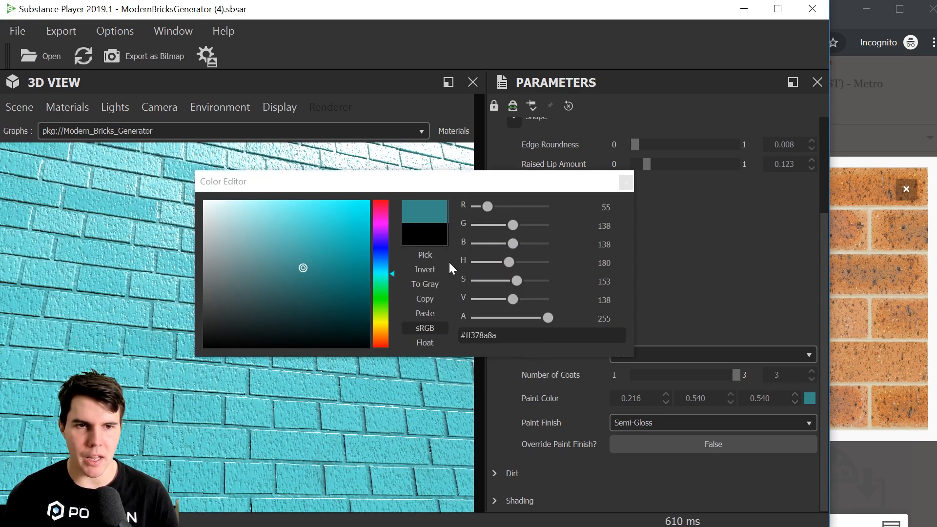
left_click(255, 271)
left_click(626, 181)
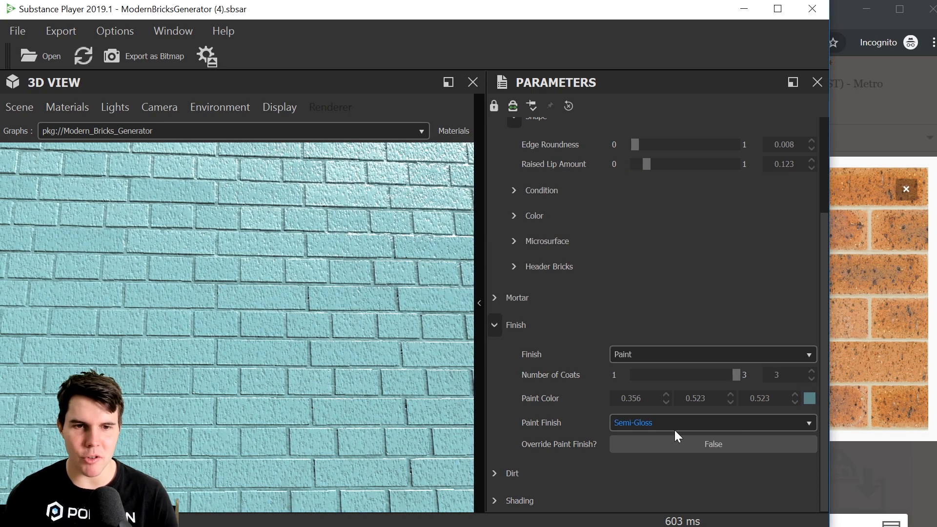
- Set the Paint Finish to Satin and examine its reflections on the wall from different angles
left_click(675, 424)
left_click(633, 448)
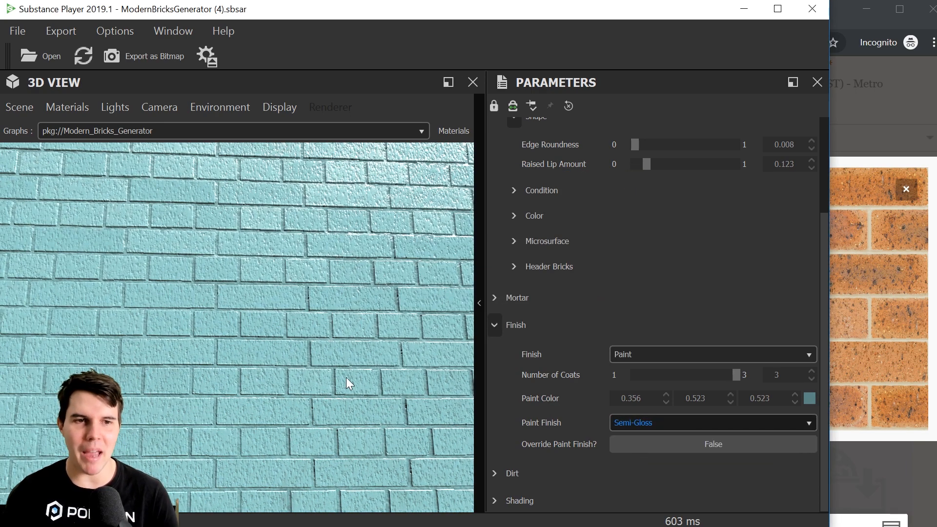
mouse_move(342, 349)
left_mouse_down()
mouse_move(365, 290)
mouse_move(251, 292)
left_mouse_up()
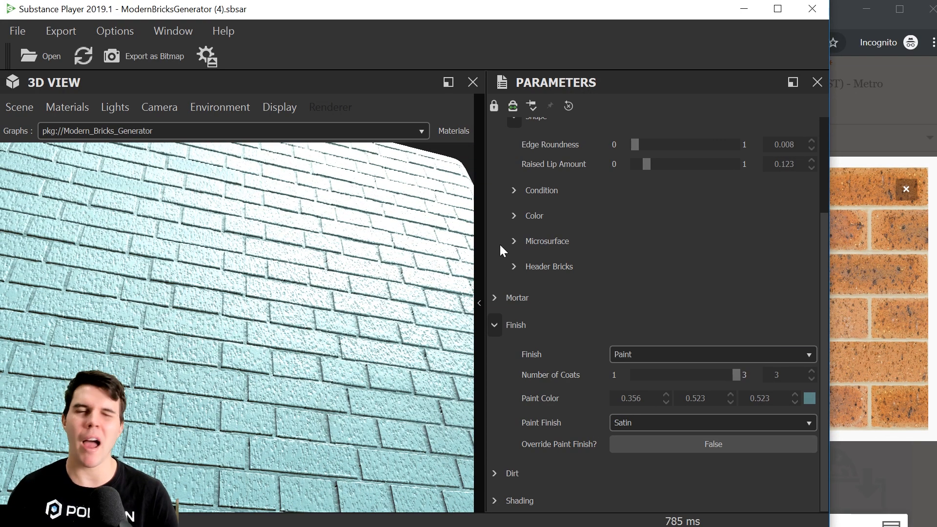
left_click_drag(345, 368, 345, 390)
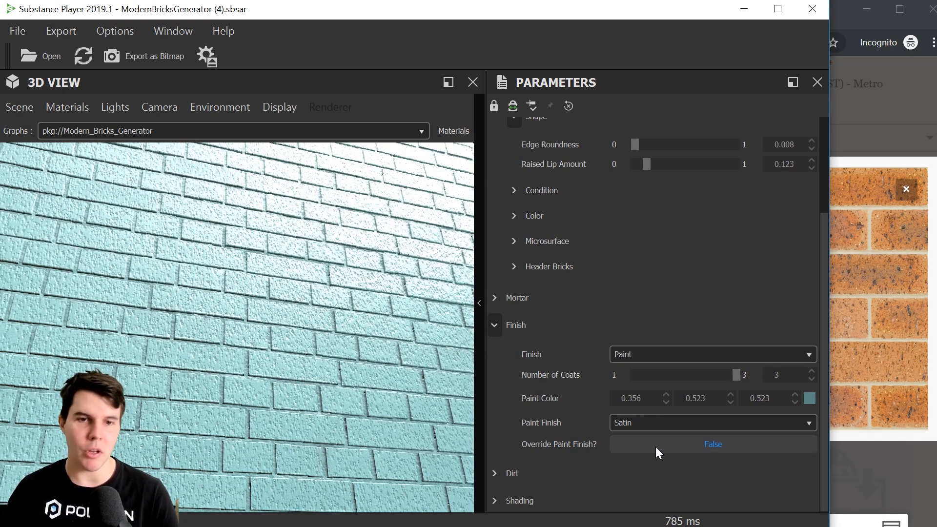
left_click(629, 423)
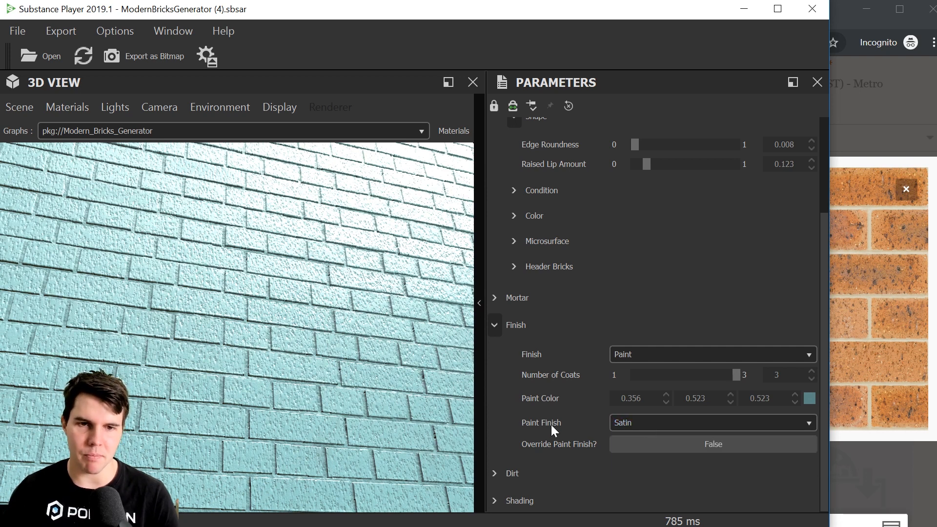
left_click(649, 419)
- Change the wall's Finish to Whitewash
left_click(635, 356)
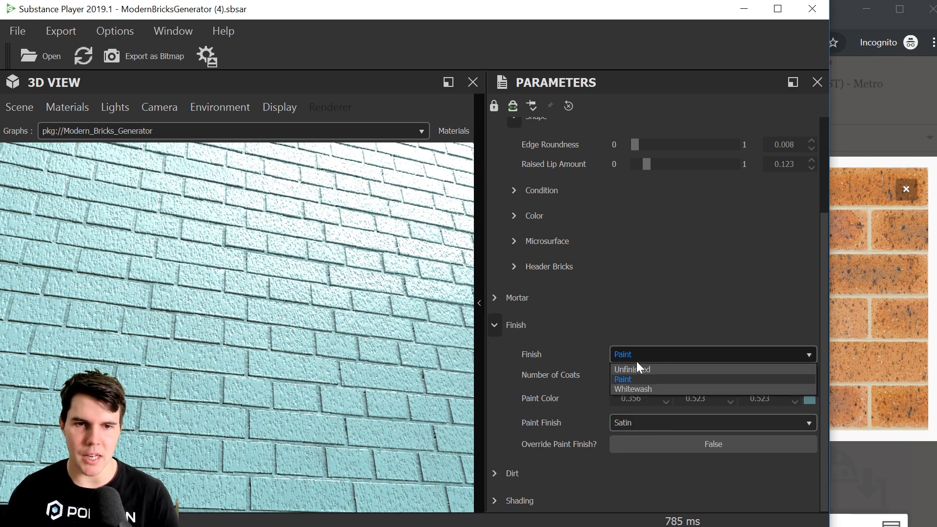
left_click(637, 388)
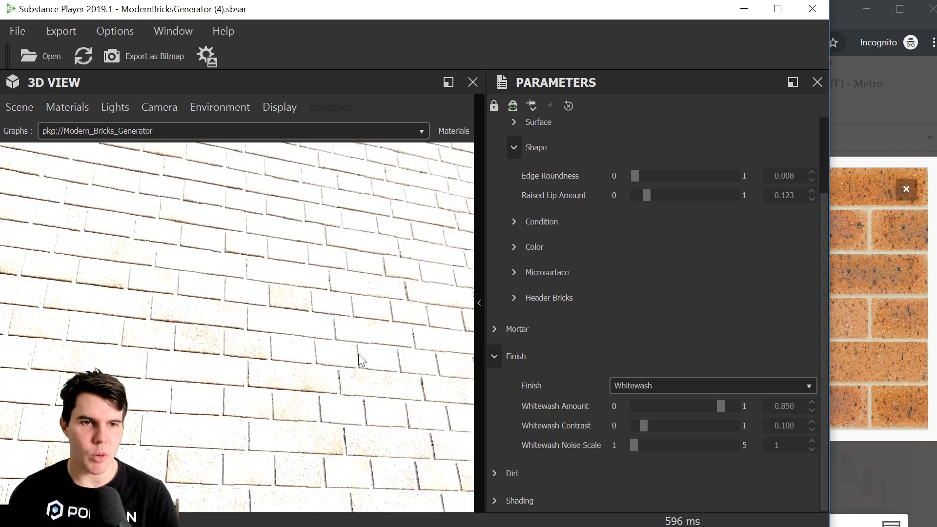
- Try a Whitewash Amount of 0.238, Whitewash Contrast of 0.467 and Whitewash Noise Scale of 4, inspecting the bricks up close
left_click(674, 407)
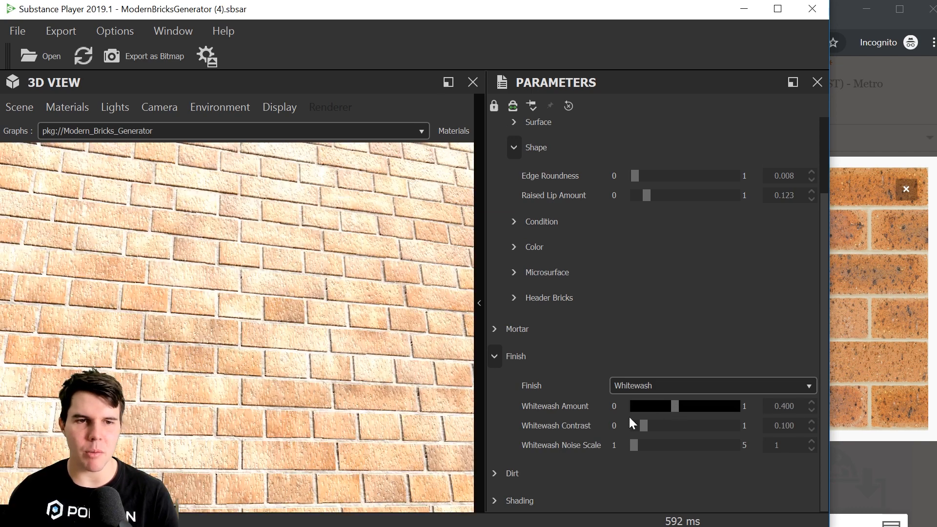
left_click_drag(334, 415, 314, 430)
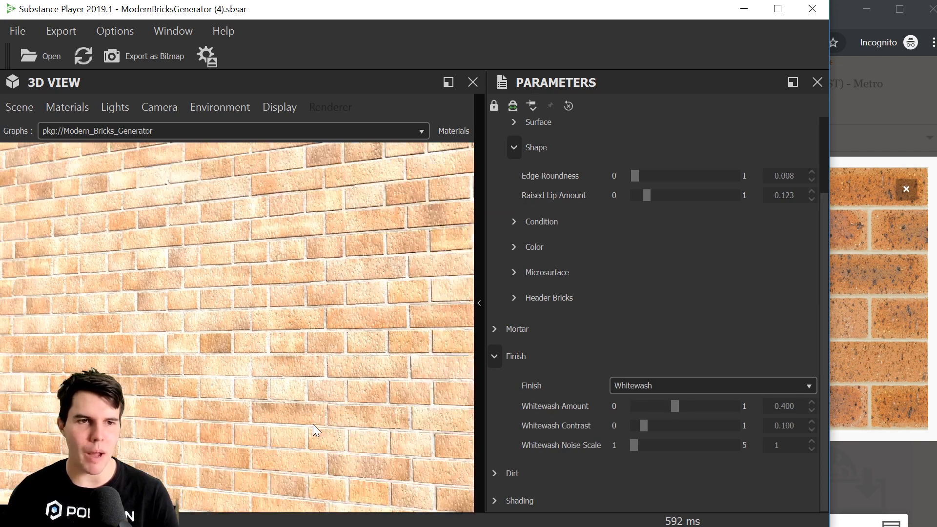
left_click(656, 408)
left_click(681, 426)
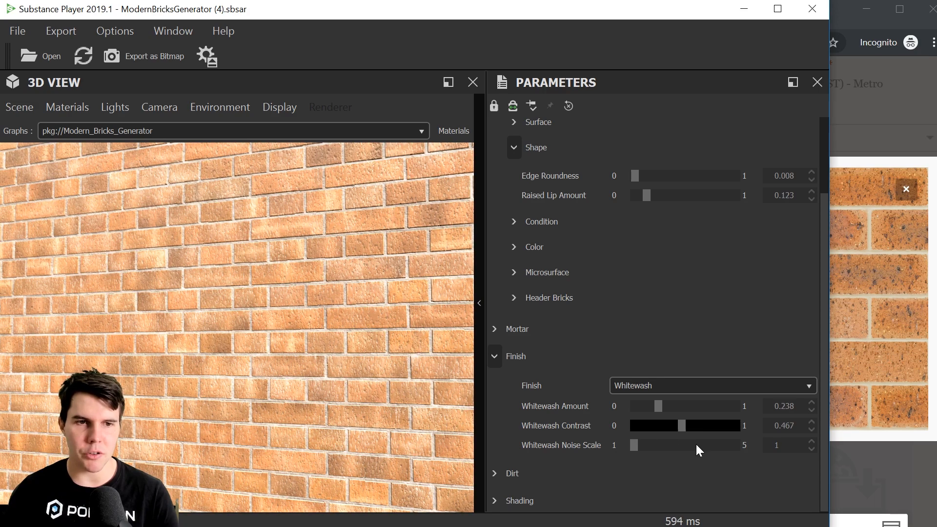
left_click(710, 445)
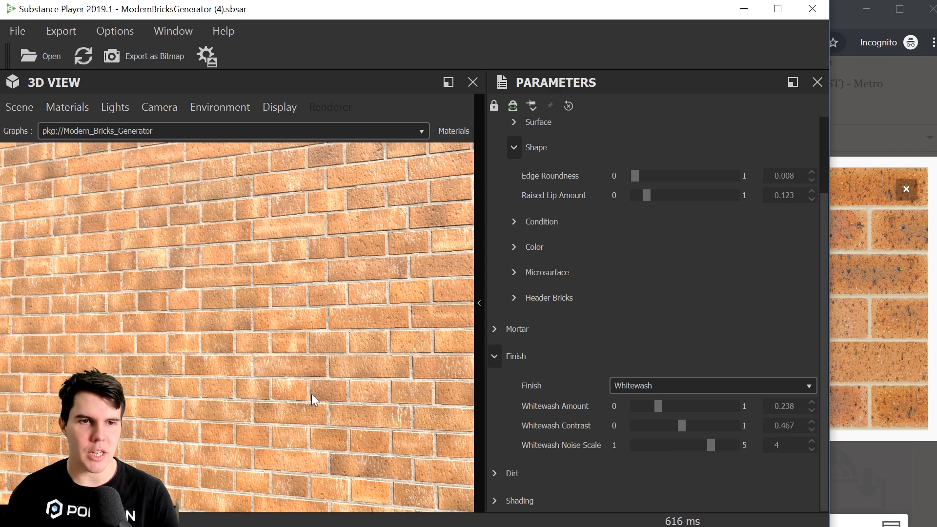
scroll(293, 390, "down", 5)
scroll(375, 397, "up", 5)
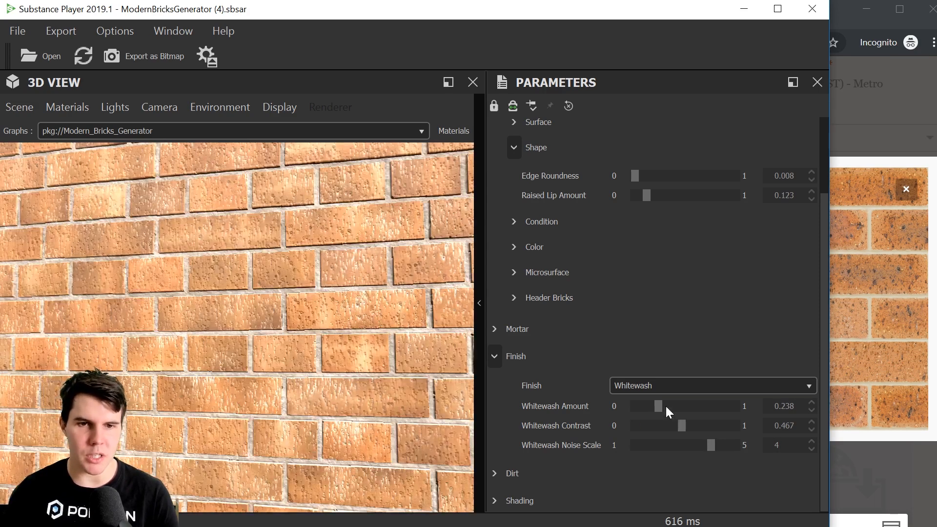
- Set the wall's Finish to Unfinished and collapse the Finish parameters
left_click(652, 385)
left_click(654, 421)
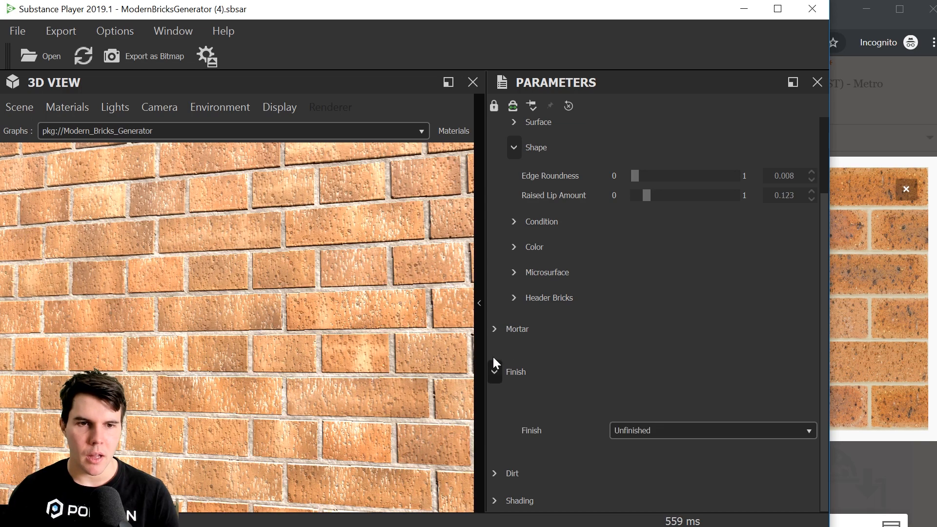
left_click(494, 415)
- Try a Dirt Age of 0.896, view the weathering across the whole wall, and restore the clean look
left_click(498, 474)
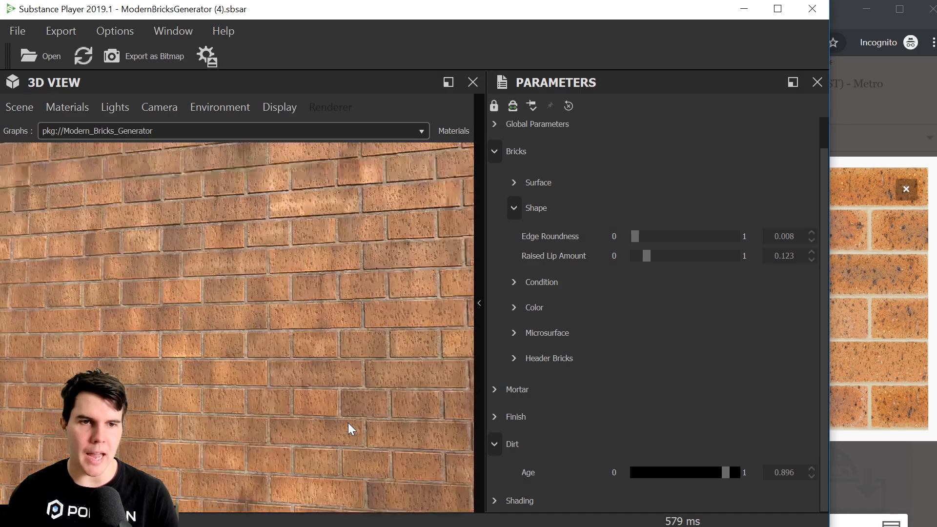
scroll(347, 423, "down", 5)
left_click_drag(341, 417, 498, 417)
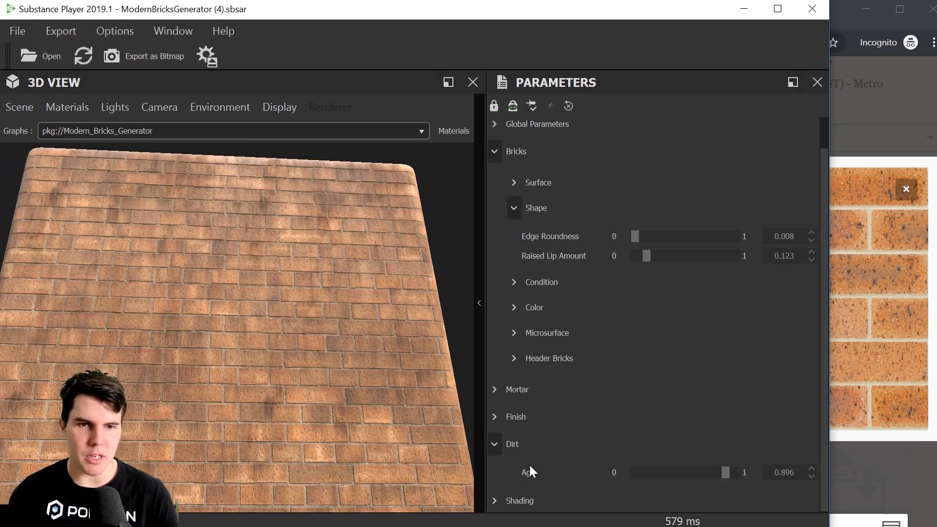
left_click(495, 445)
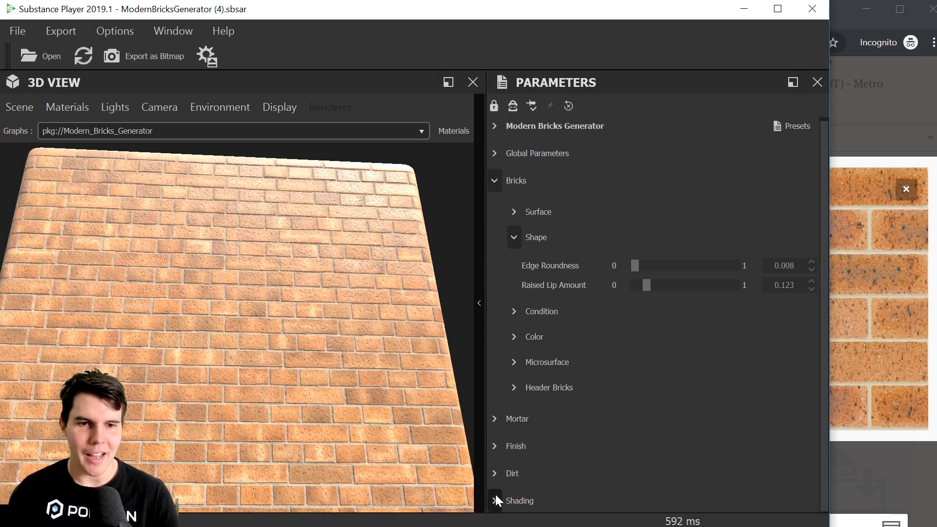
- Review the Shading parameters and the available Normal Format options, keeping DirectX
left_click(495, 497)
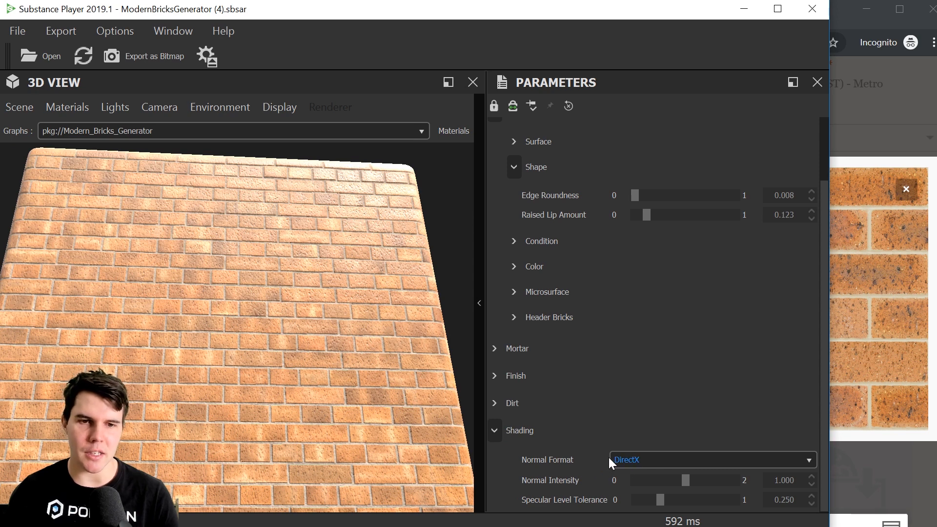
left_click(630, 459)
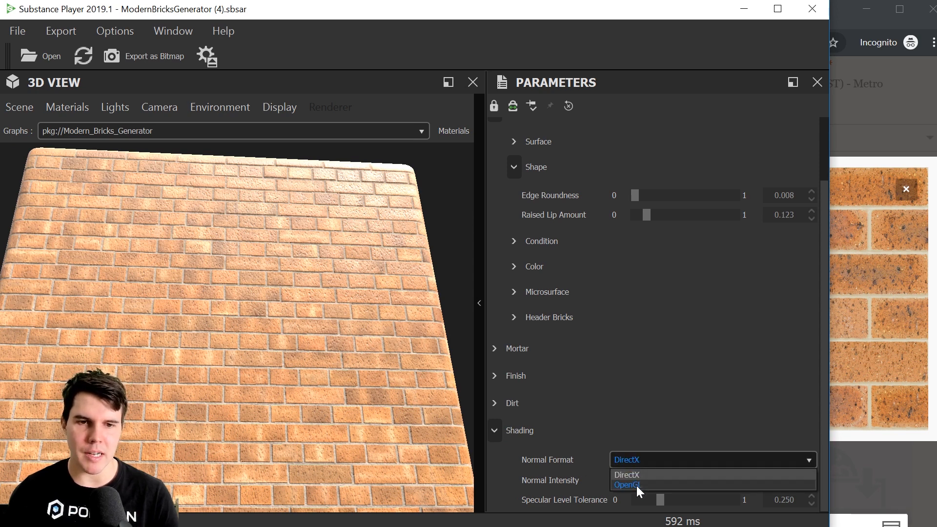
left_click(651, 475)
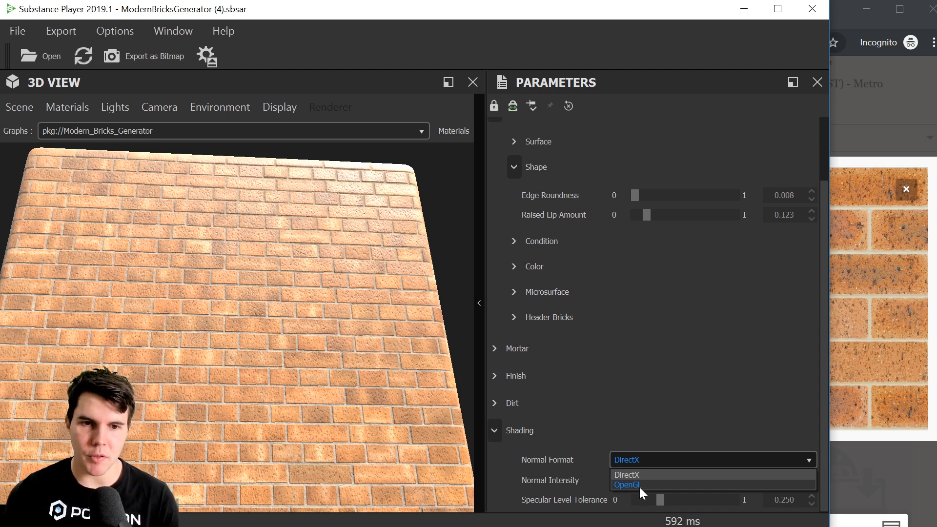
left_click(486, 502)
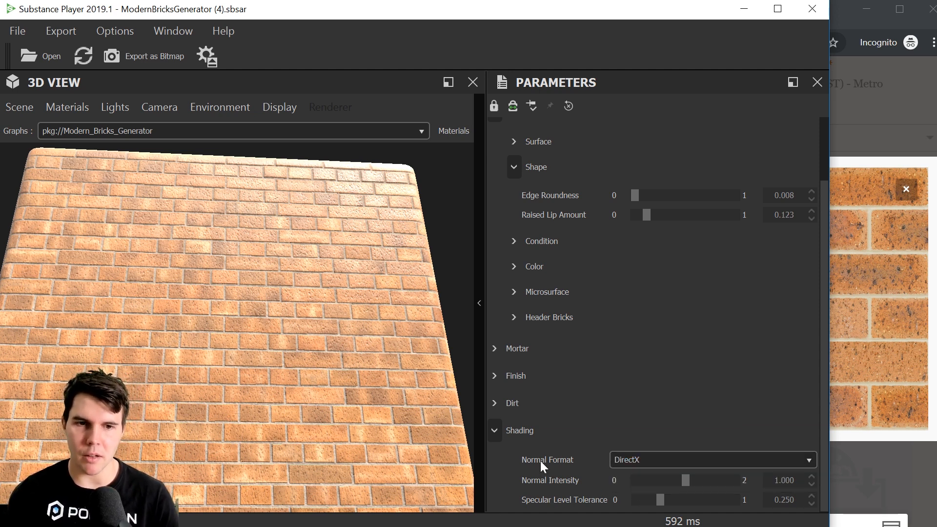
left_click(493, 431)
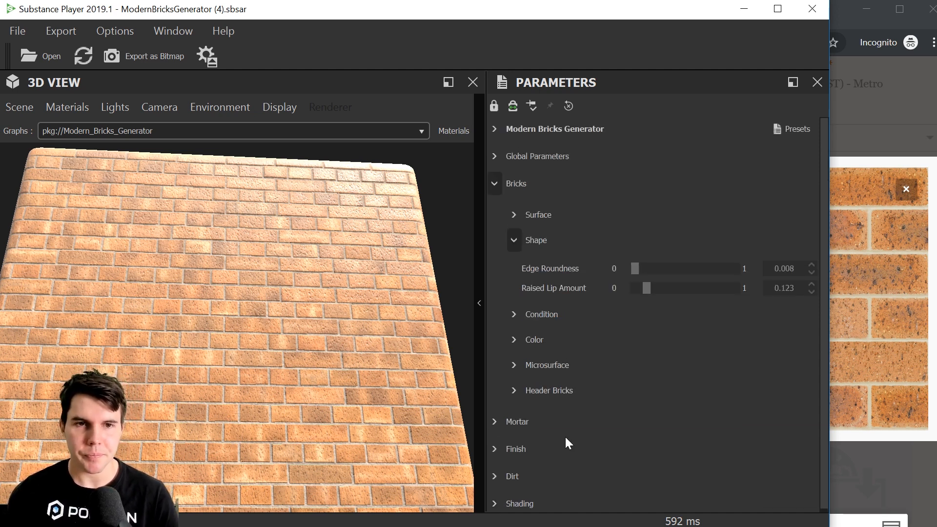
- Set Reclaimed? to True in the bricks' Condition parameters and inspect the leftover residue on the wall up close
left_click(519, 238)
left_click(515, 268)
left_click(660, 296)
left_click_drag(358, 362, 331, 402)
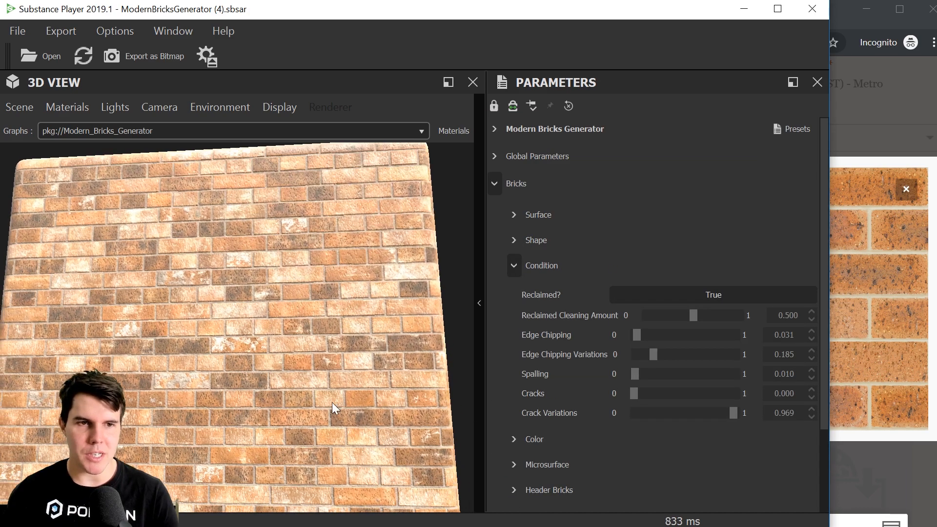
scroll(332, 404, "up", 5)
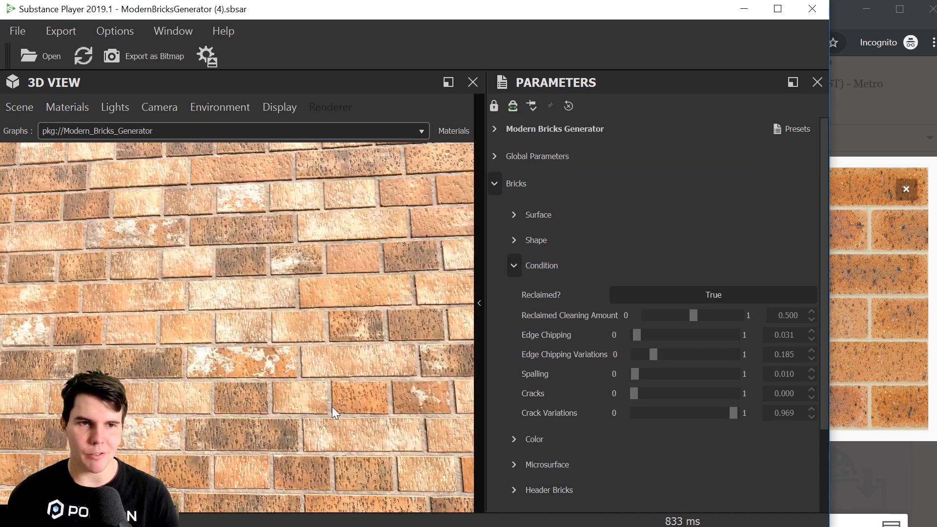
- Try a Reclaimed Cleaning Amount of 0.670 and examine the wall from different distances and angles
left_click(710, 316)
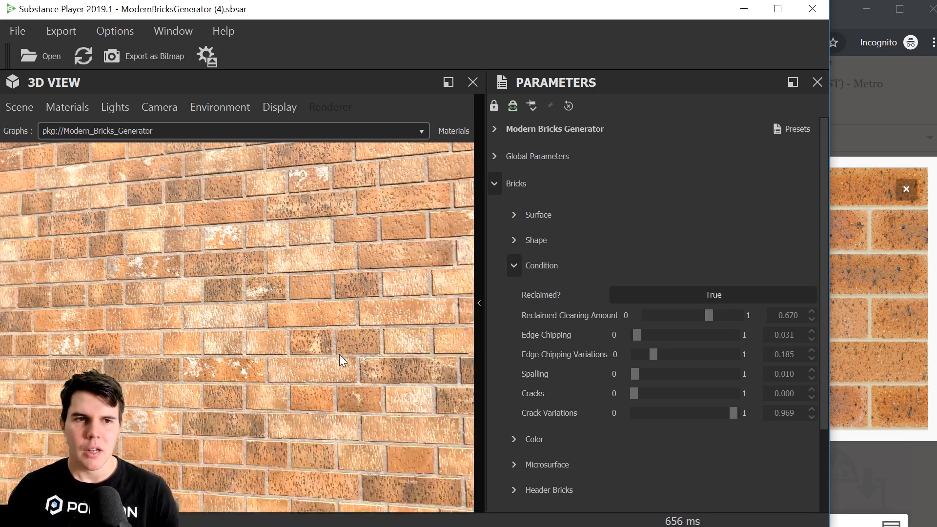
scroll(334, 329, "down", 5)
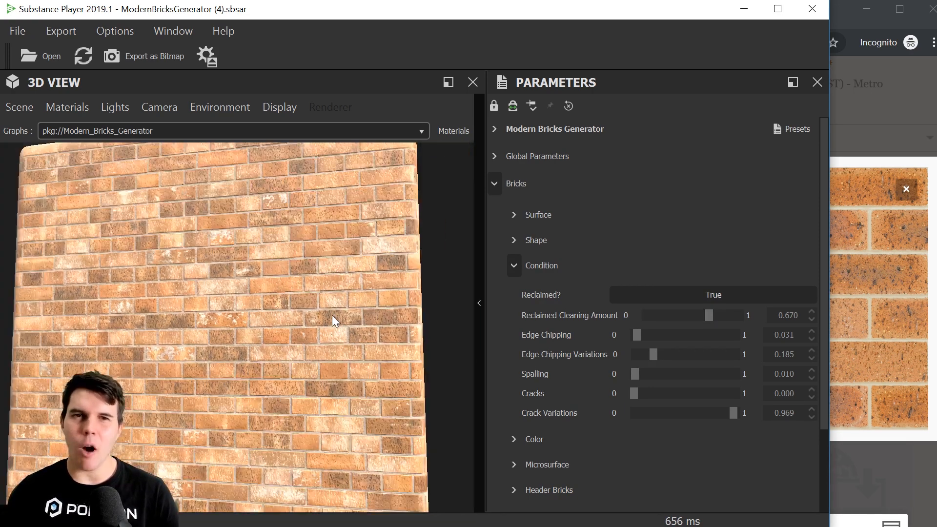
left_click_drag(332, 314, 314, 327)
scroll(315, 327, "up", 5)
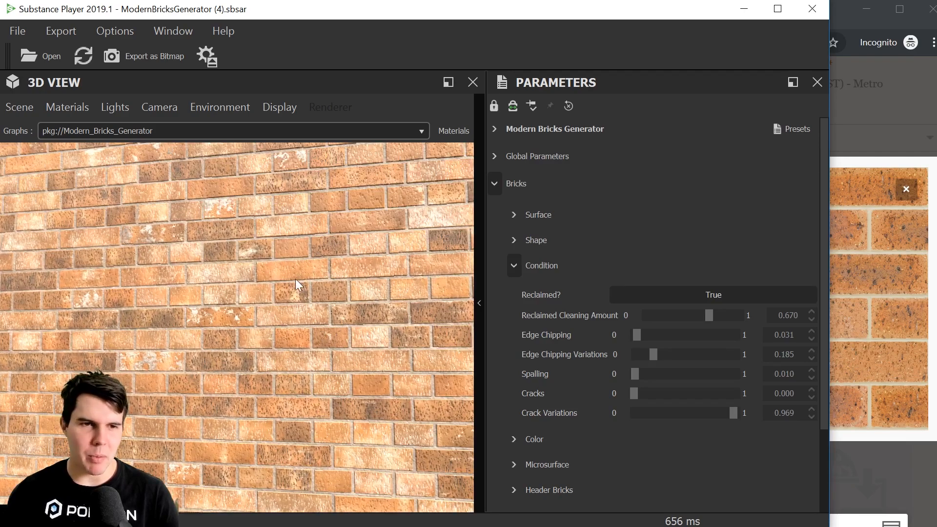
left_click_drag(295, 280, 286, 255)
left_click_drag(328, 360, 477, 406)
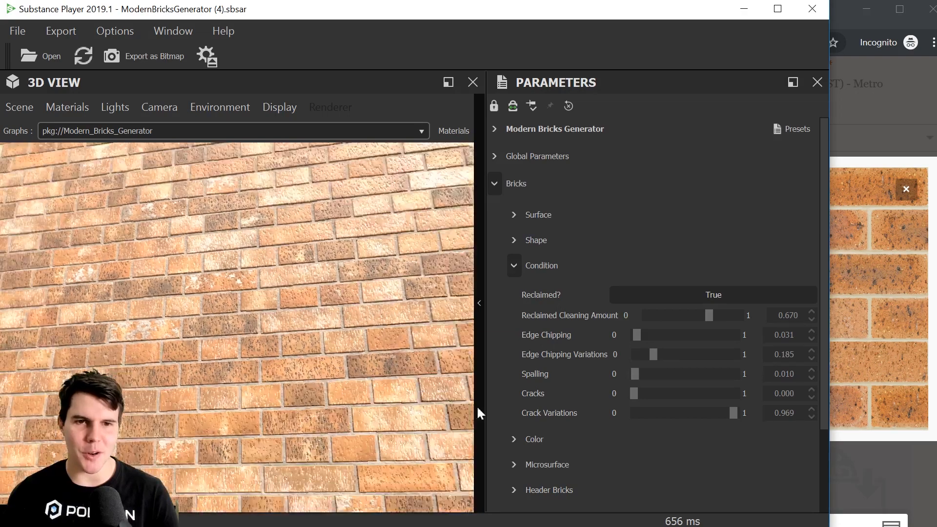
- Set the Reclaimed Cleaning Amount to 0.382, collapse the Condition parameters and view the whole wall
left_click_drag(734, 312, 678, 317)
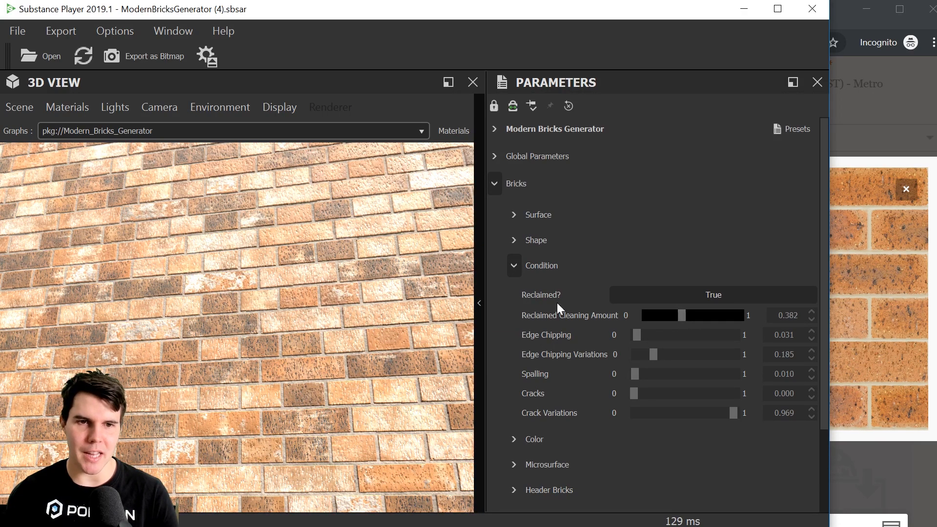
left_click(513, 265)
scroll(309, 349, "down", 5)
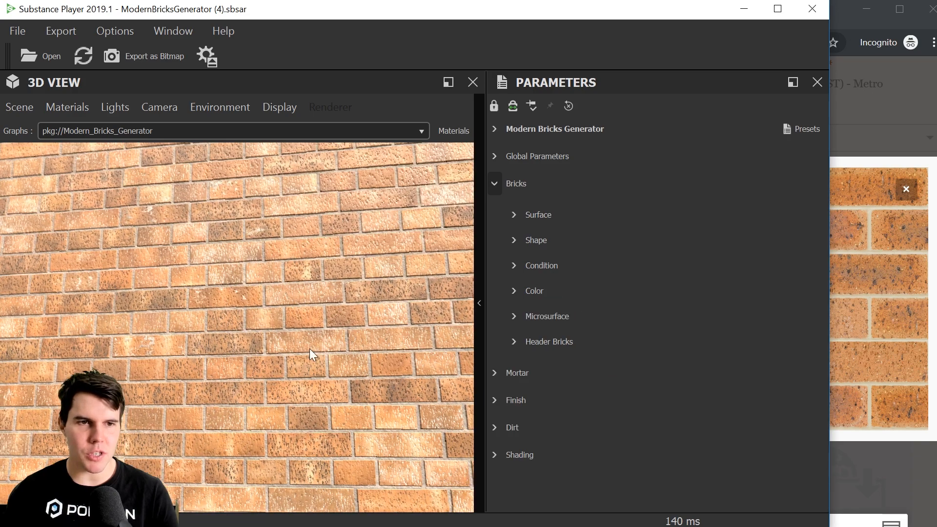
left_click_drag(298, 358, 331, 376)
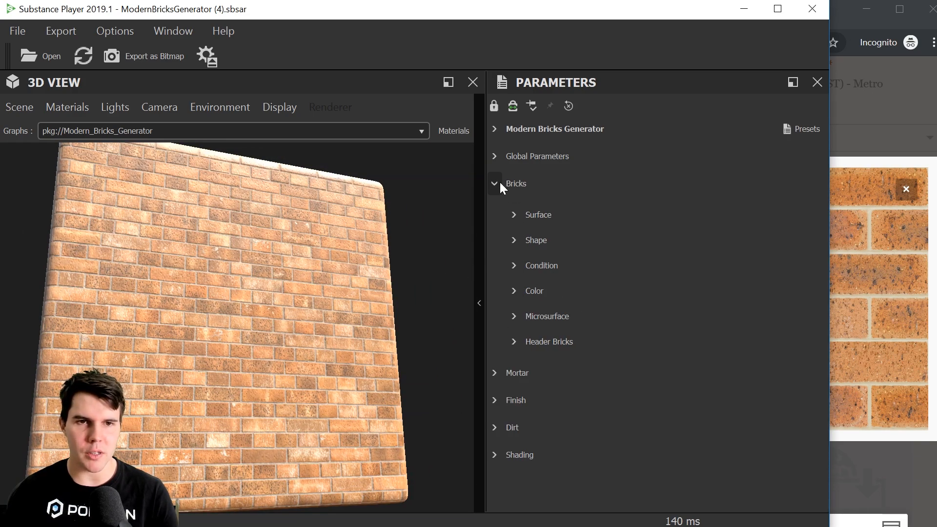
- Set the material's Output Size to 4096 × 4096
left_click(494, 156)
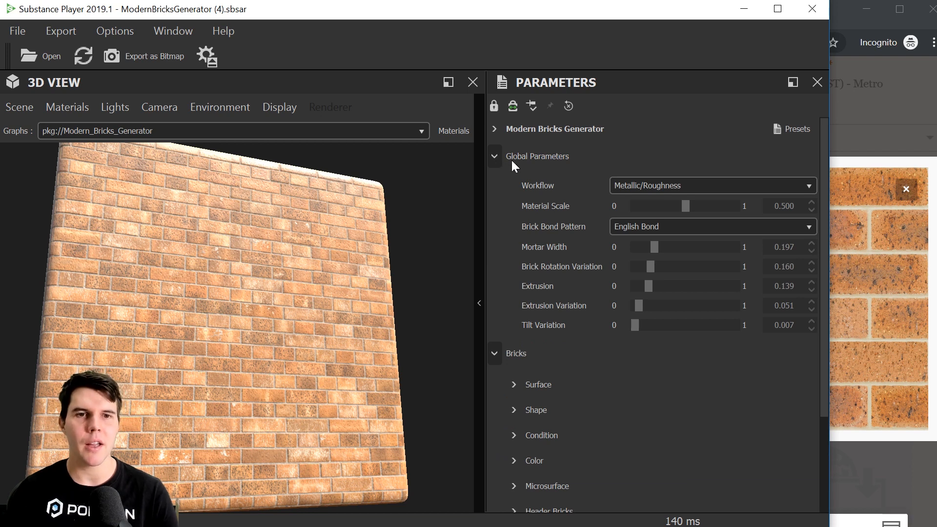
left_click(494, 130)
left_click(614, 164)
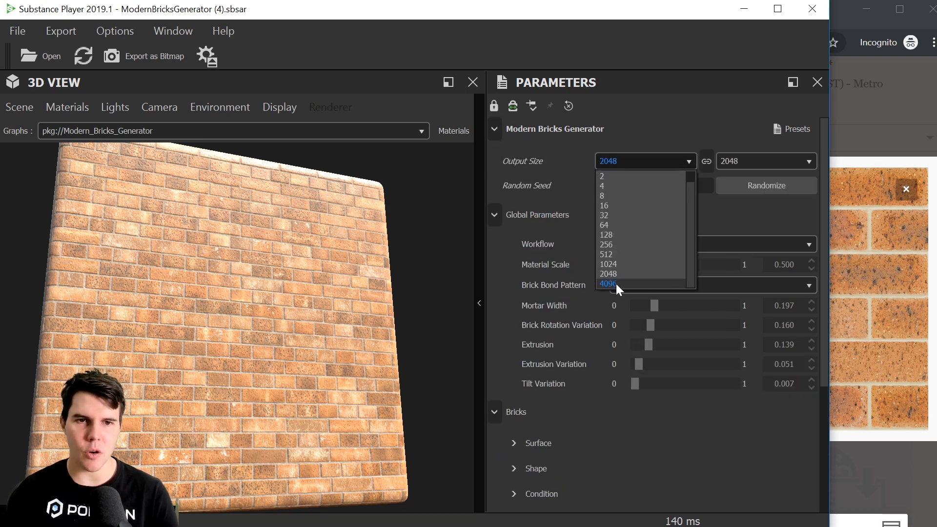
left_click(873, 224)
key("Down")
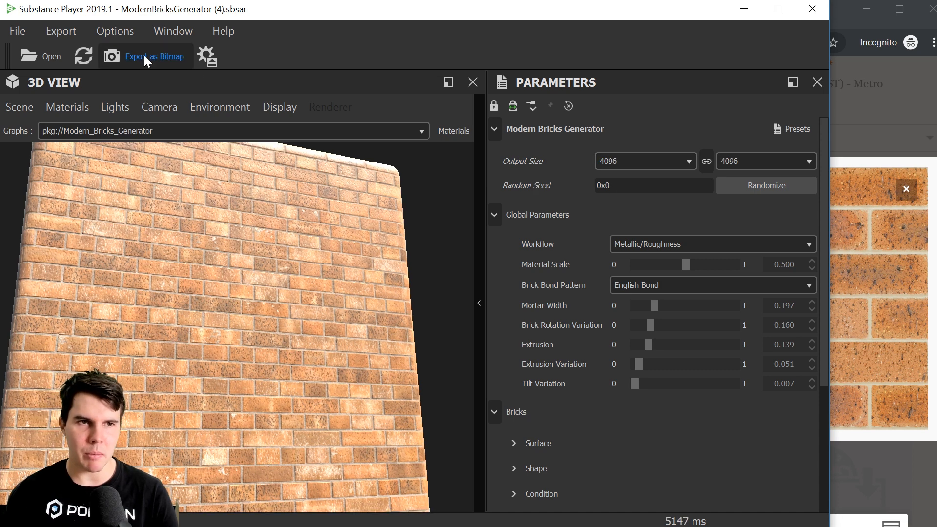
- Open the bitmap export settings and review the base name pattern, file formats and compression options, keeping the tif format
left_click(145, 54)
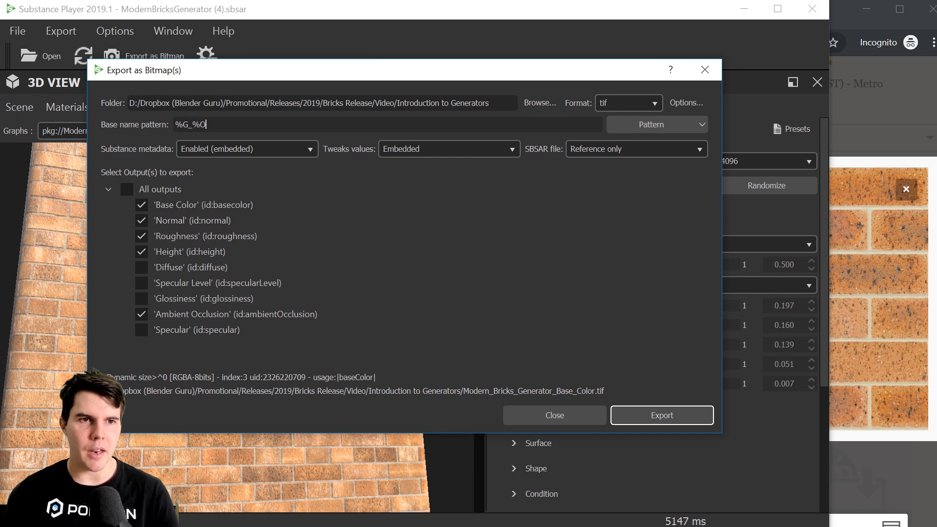
left_click_drag(213, 125, 101, 111)
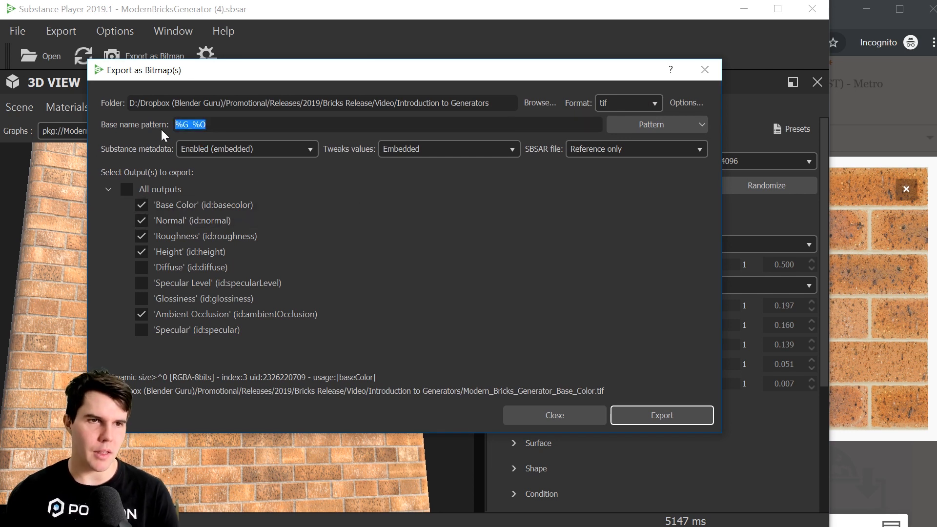
left_click(222, 125)
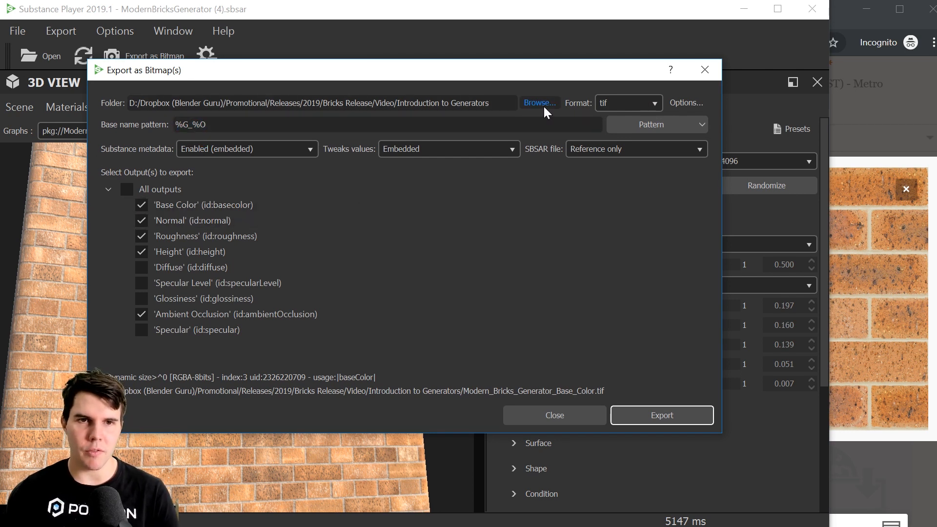
left_click(618, 101)
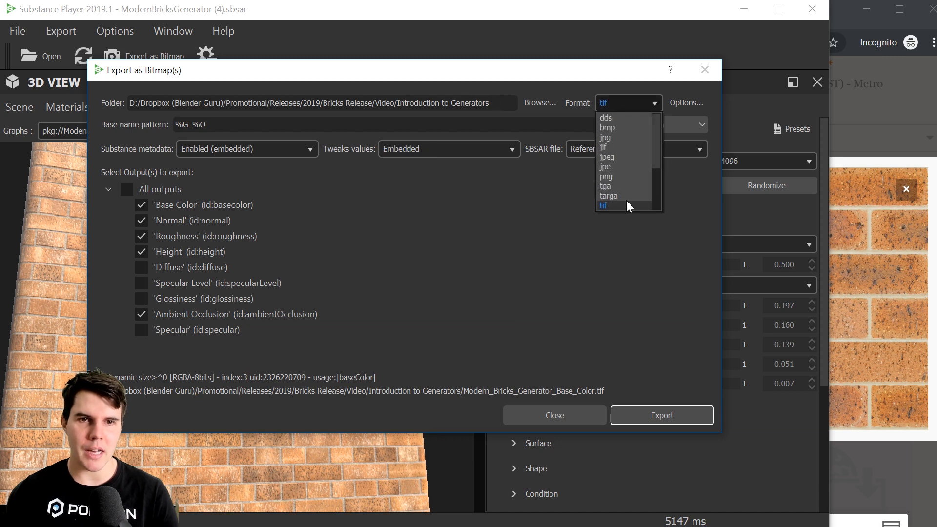
left_click(500, 116)
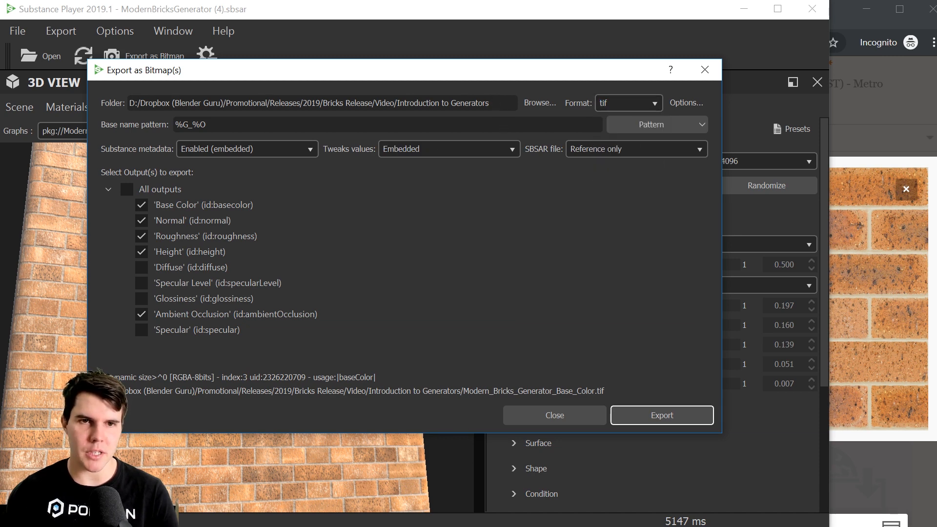
left_click(692, 102)
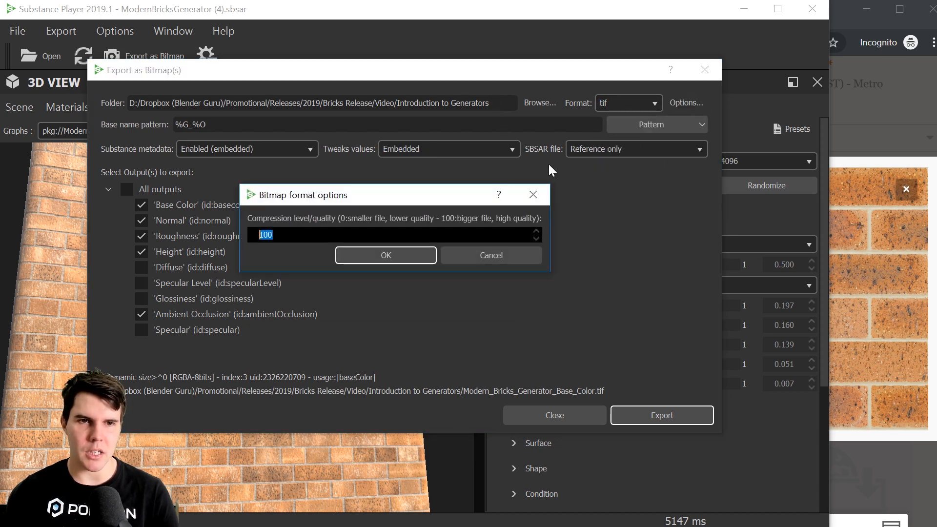
left_click(487, 257)
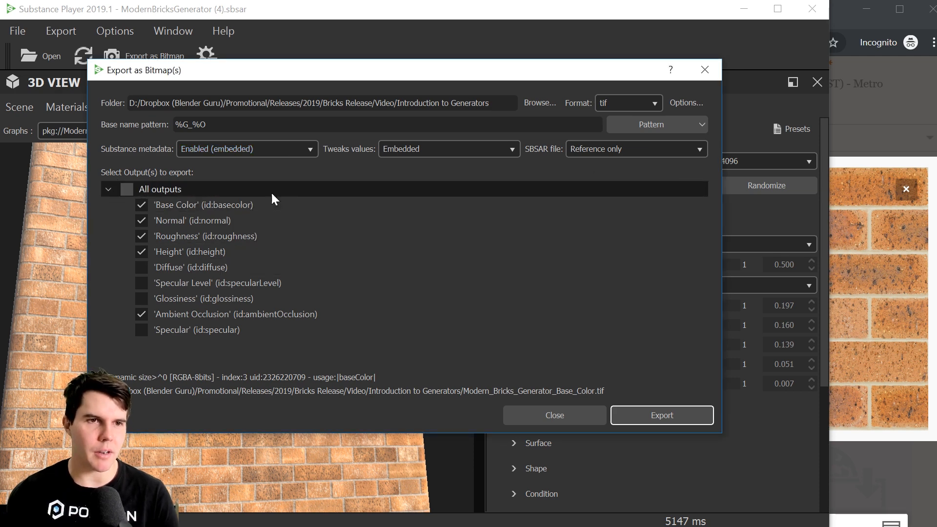
- Select only the Base Color, Normal, Roughness and Height outputs and export them as tif bitmaps
left_click(126, 189)
left_click(140, 206)
left_click(127, 189)
left_click(127, 190)
left_click(141, 205)
left_click(142, 220)
left_click(142, 236)
left_click(141, 251)
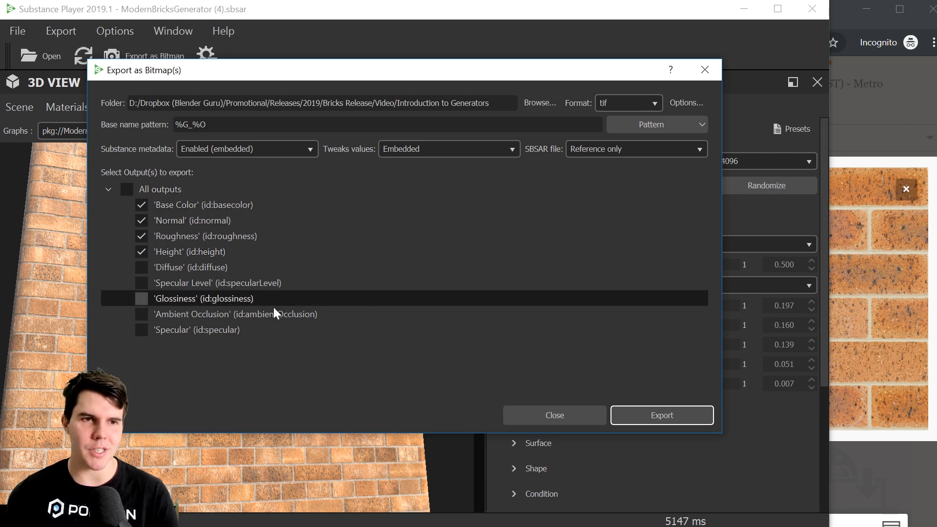
left_click(638, 413)
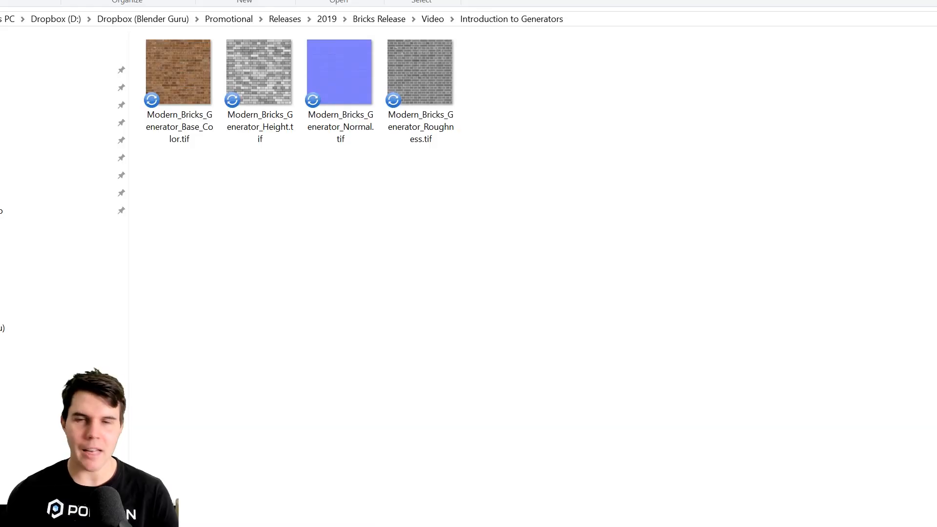
- Look over the exported Base Color and Height tif files in the Introduction to Generators folder
left_click(193, 58)
left_click(269, 60)
left_click(514, 64)
- Switch to Blender with the default cube scene in close view and widen the outliner and properties area
left_click(561, 526)
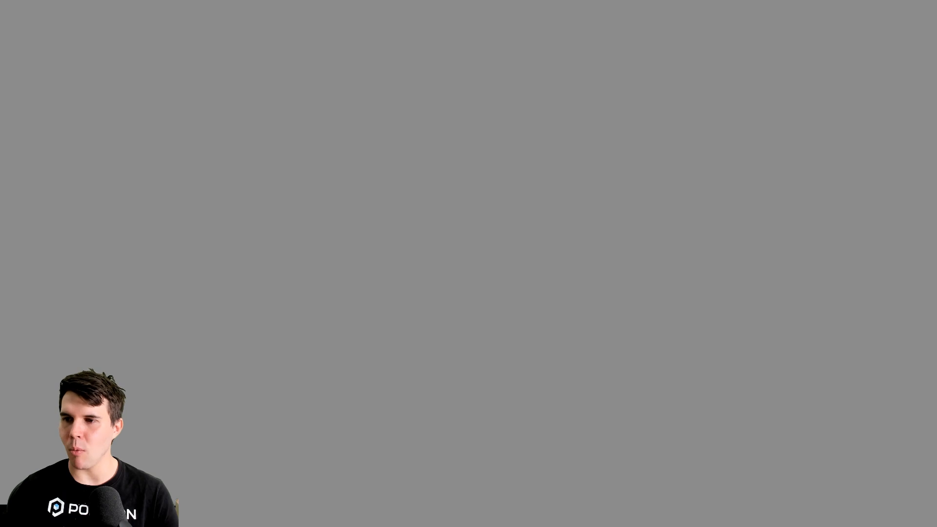
key("Escape")
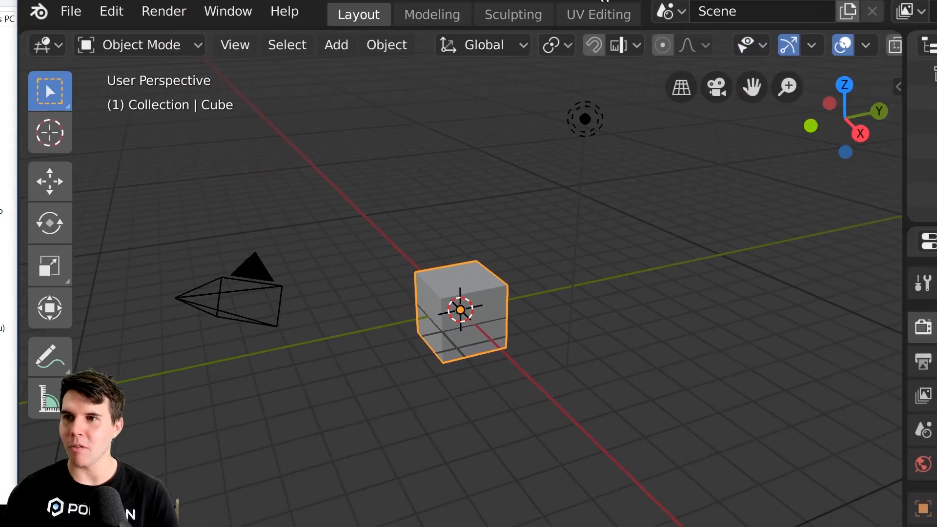
mouse_move(936, 526)
left_mouse_down()
mouse_move(924, 526)
mouse_move(936, 526)
left_mouse_up()
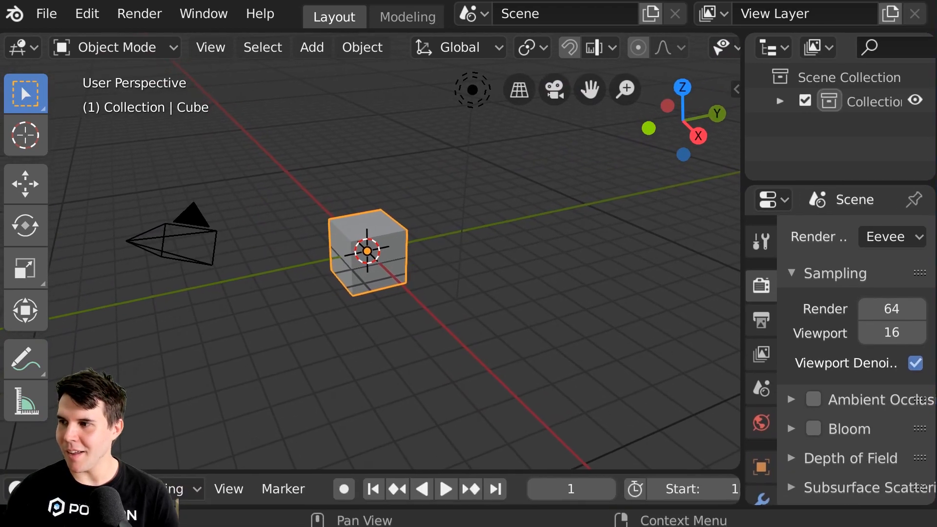
scroll(411, 269, "up", 4)
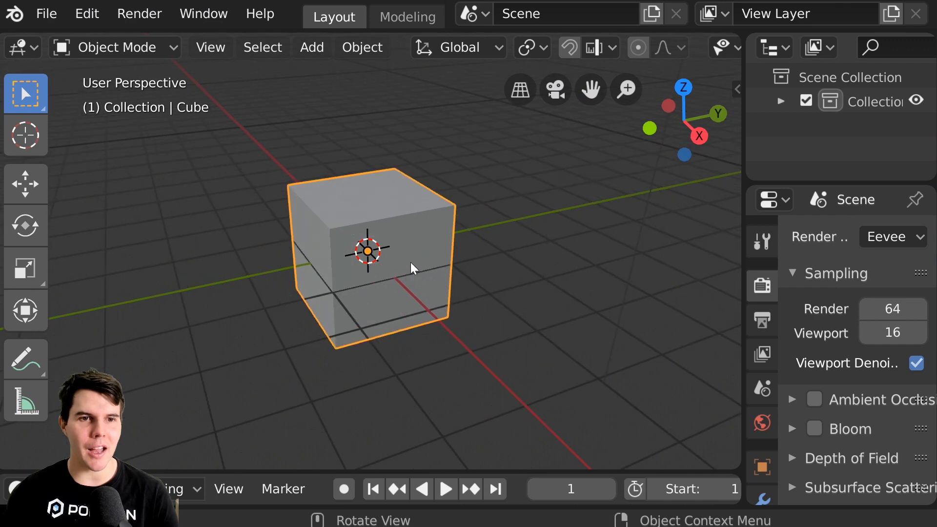
left_click(739, 350)
left_click_drag(740, 347, 580, 332)
- Search the add-on preferences for "node" to check that Node Wrangler is enabled, and close the preferences
left_click(47, 13)
mouse_move(93, 22)
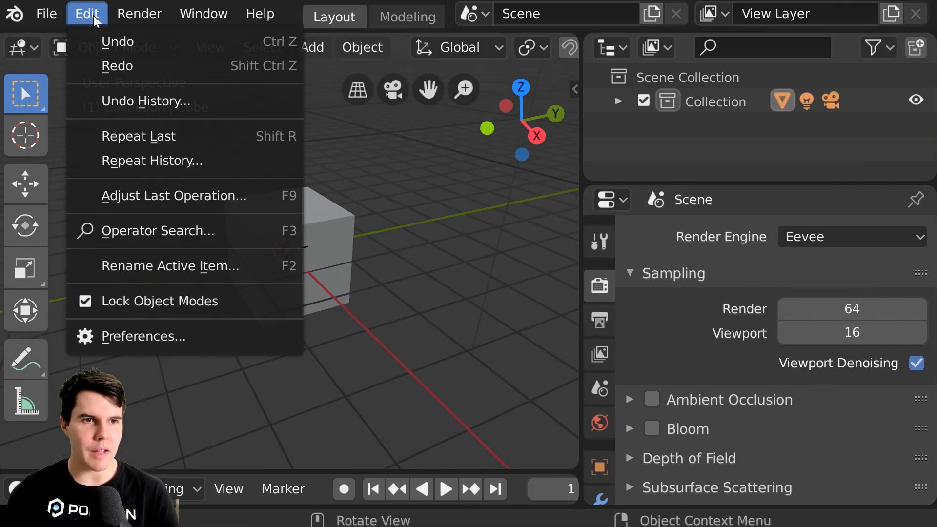
left_click(143, 336)
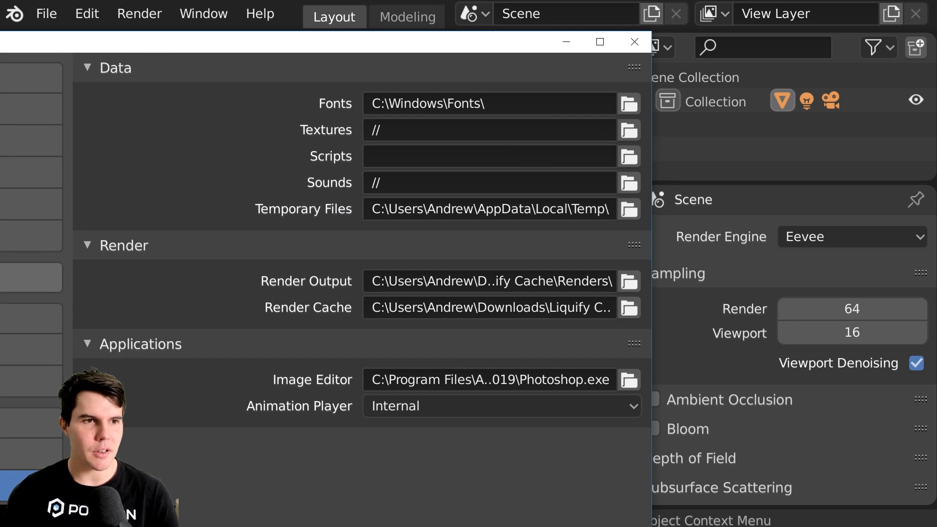
left_click(30, 277)
left_click_drag(151, 43, 242, 1)
left_click(517, 51)
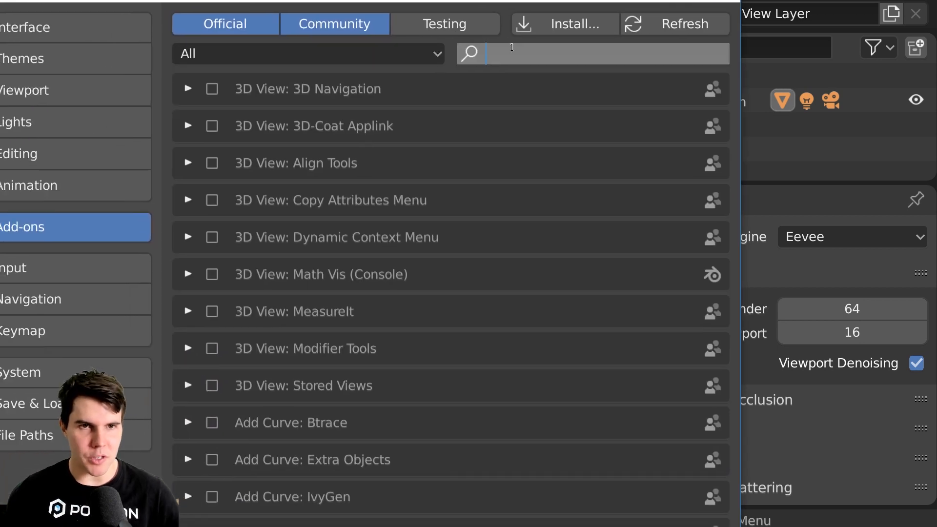
type("node")
key("Return")
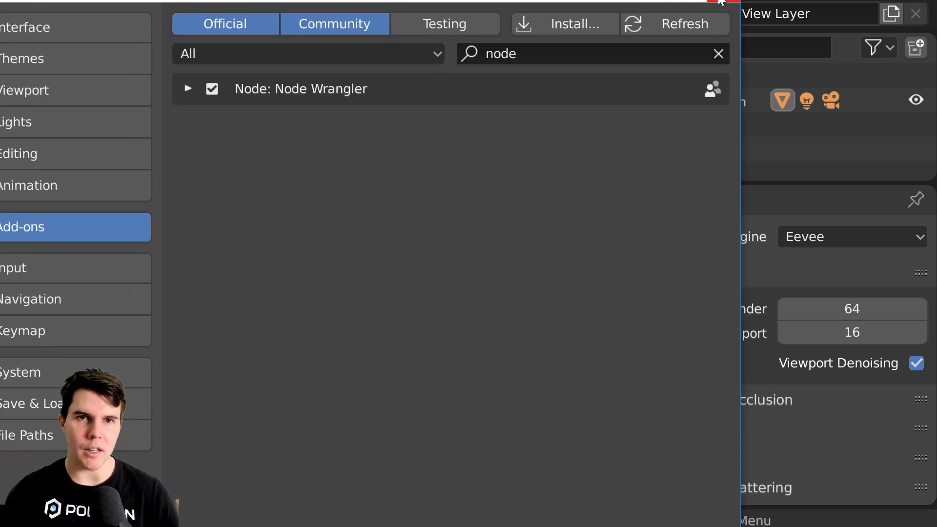
left_click(729, 3)
- Switch to the Shading workspace, enlarge the node editor and select the cube's Principled BSDF node
scroll(390, 16, "down", 8)
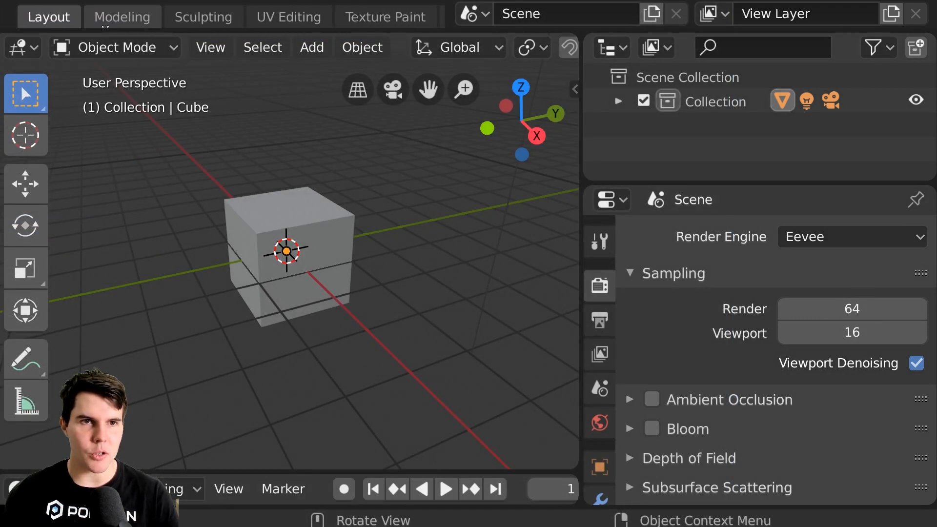
left_click(344, 19)
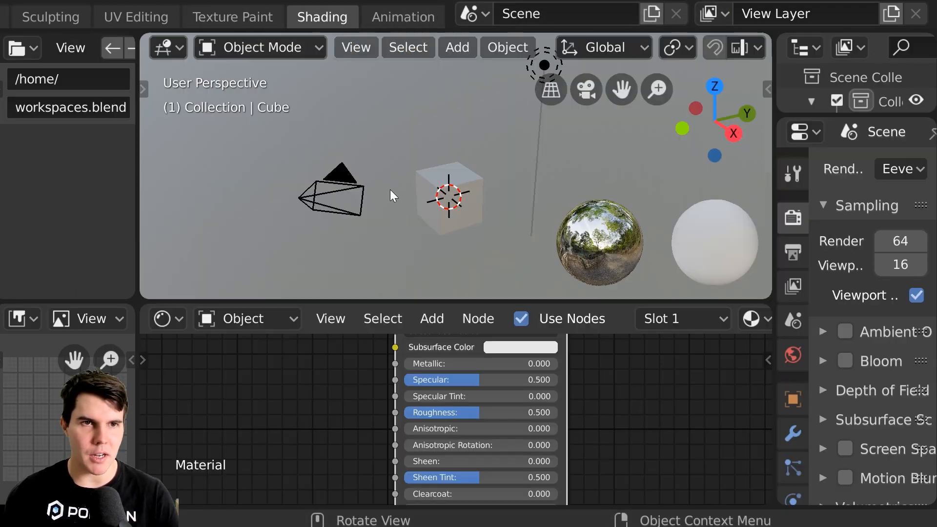
left_click_drag(518, 303, 522, 119)
scroll(587, 250, "down", 3)
middle_click_drag(592, 254, 561, 316)
left_click(528, 247)
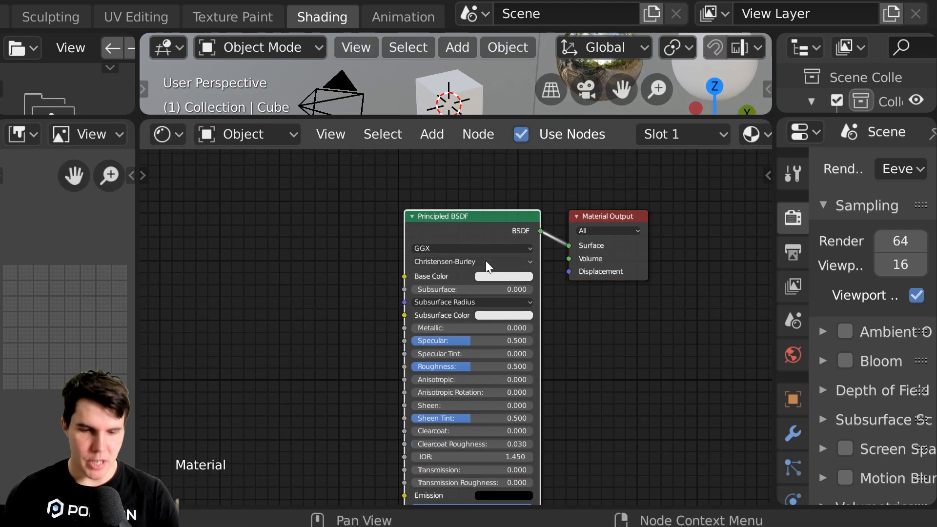
- Add a Node Wrangler Principled Setup to the Principled BSDF using all four exported tif maps from the Introduction to Generators folder
key("n")
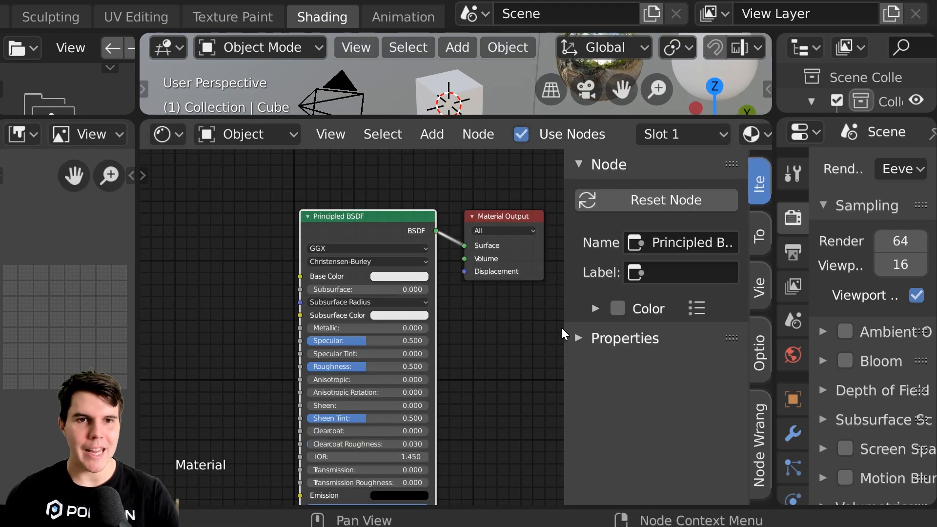
left_click(765, 440)
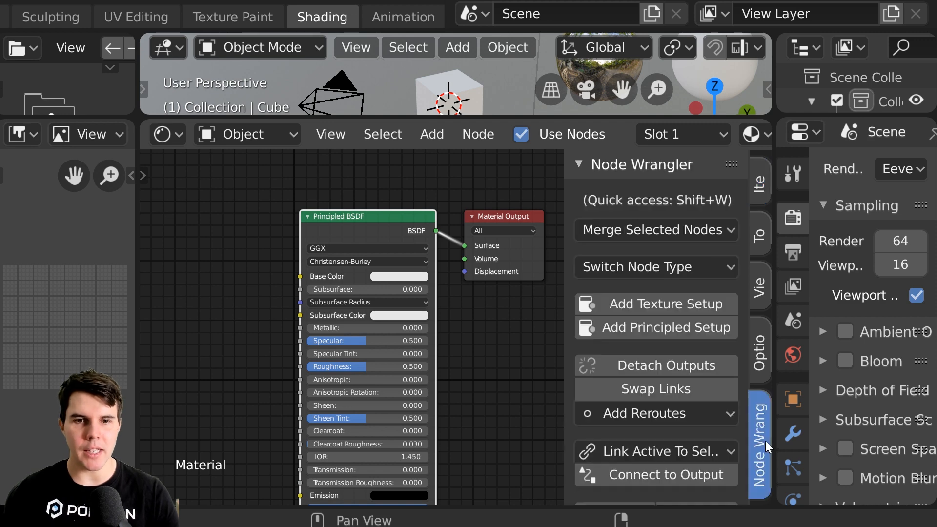
left_click(672, 327)
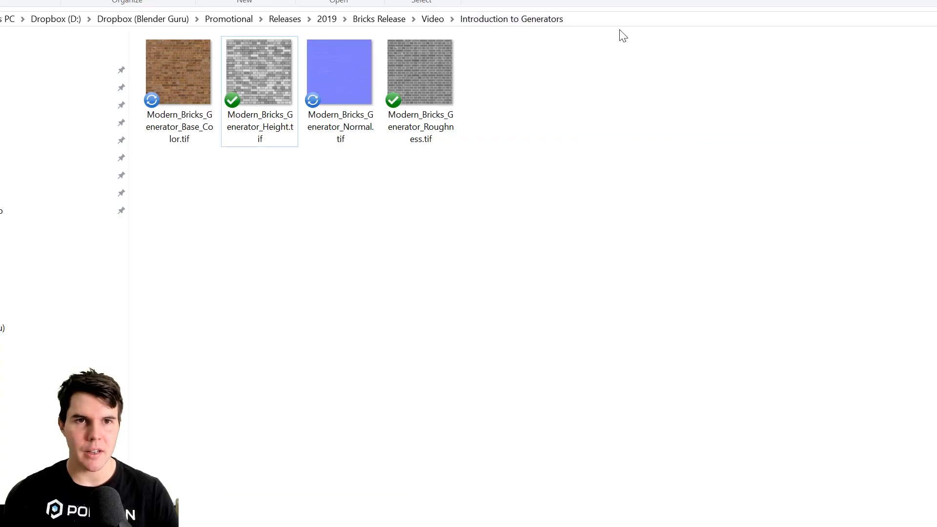
left_click(636, 18)
key("ctrl+c")
key("alt+Tab")
left_click(560, 76)
key("ctrl+v")
key("Return")
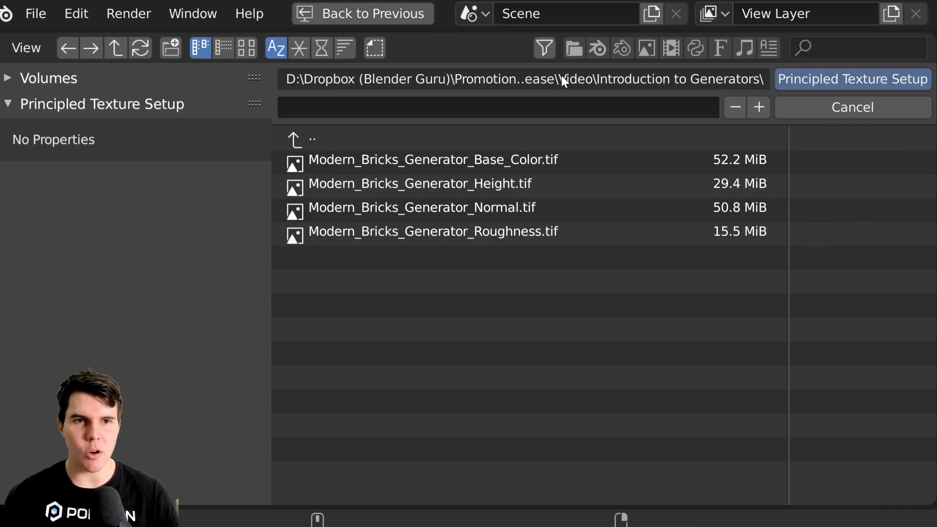
key("a")
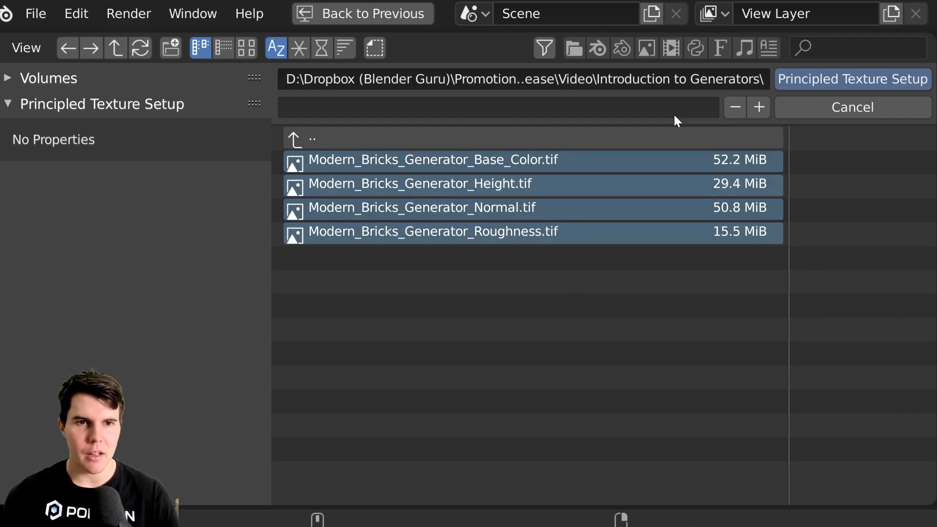
left_click(829, 79)
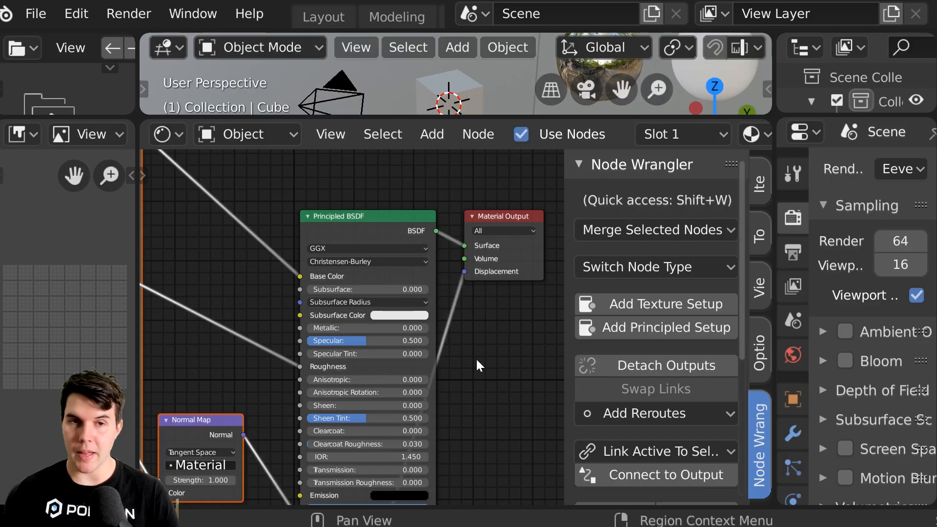
- Enlarge the 3D viewport and examine the brick material on the cube together with the connected texture nodes
left_click_drag(522, 117, 557, 236)
scroll(439, 166, "up", 4)
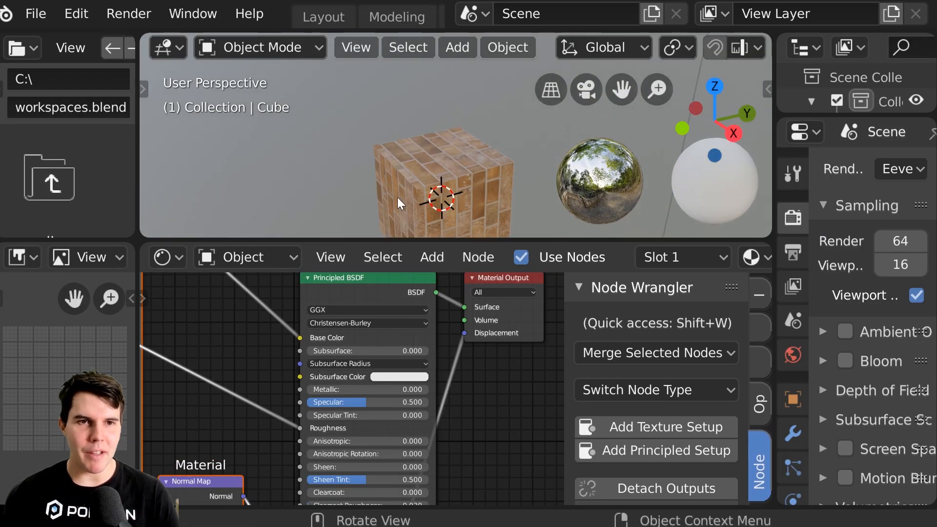
scroll(520, 430, "down", 1)
middle_click_drag(522, 429, 621, 350)
scroll(488, 381, "up", 1)
scroll(98, 420, "up", 1)
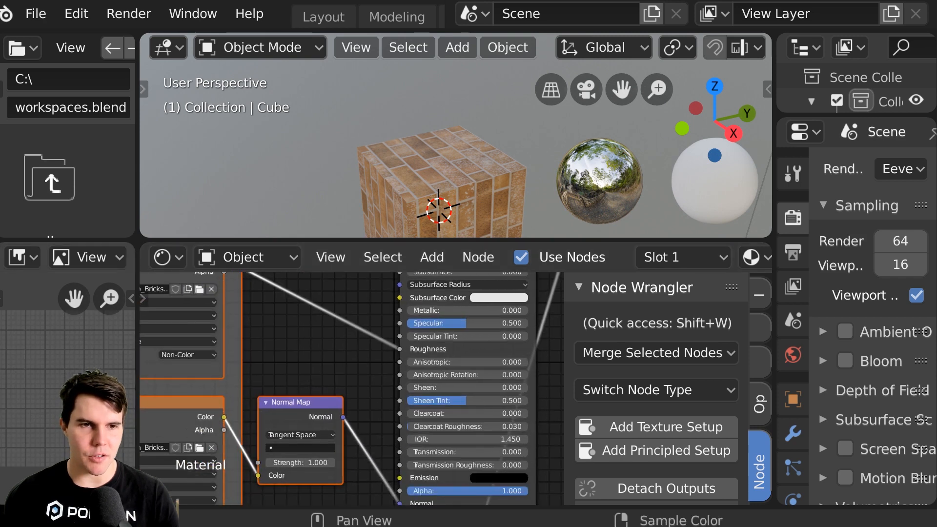
left_click_drag(304, 417, 312, 415)
scroll(325, 376, "down", 3)
middle_click_drag(468, 195, 574, 188)
middle_click_drag(469, 151, 327, 200)
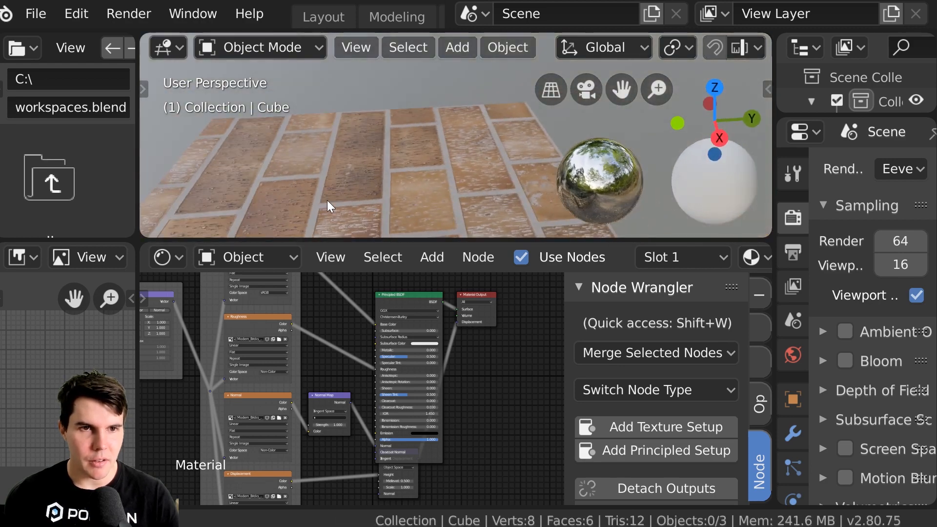
- Switch back to Substance Player, close the bitmap export dialog and widen the window
key("alt+Tab")
key("alt+Tab")
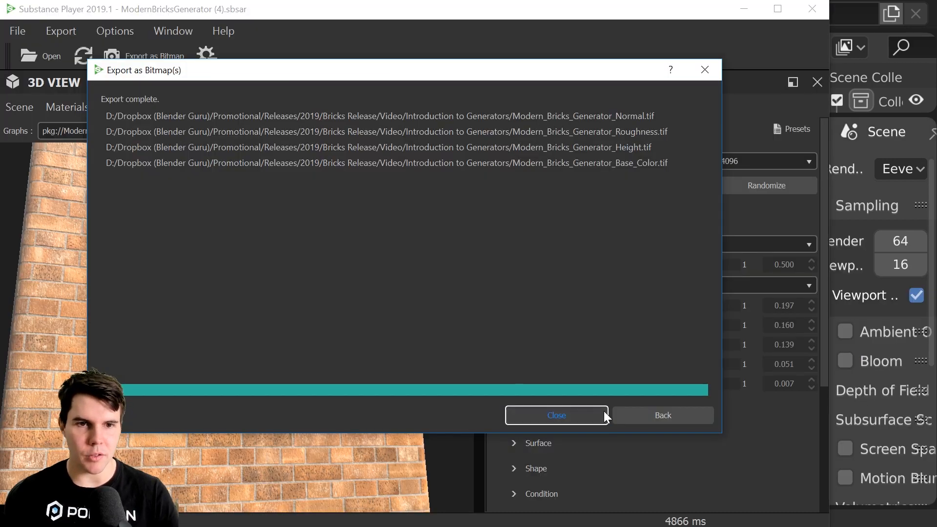
left_click(585, 415)
left_click_drag(399, 406, 288, 368)
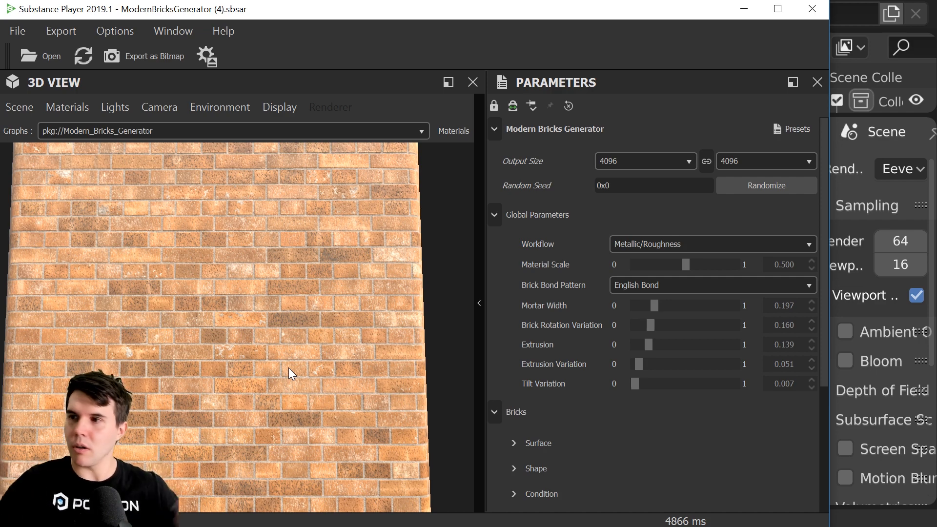
left_click_drag(827, 209, 933, 209)
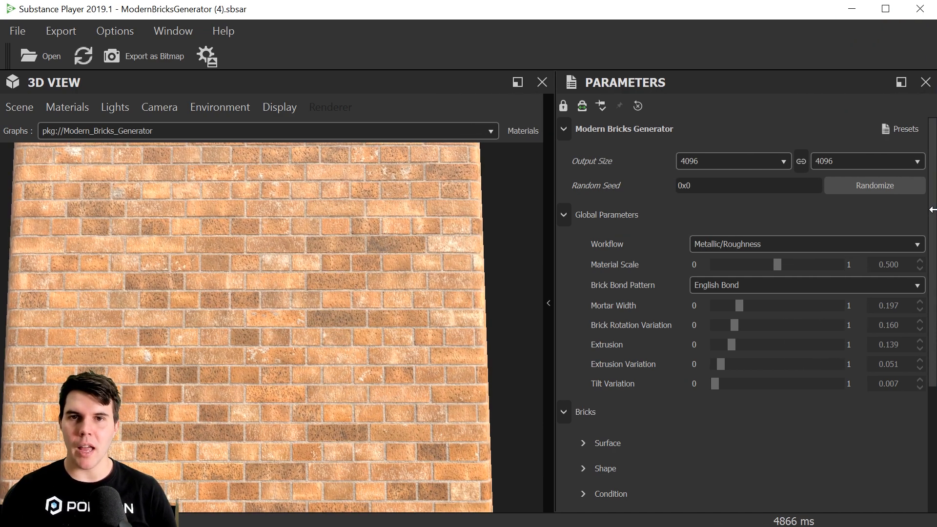